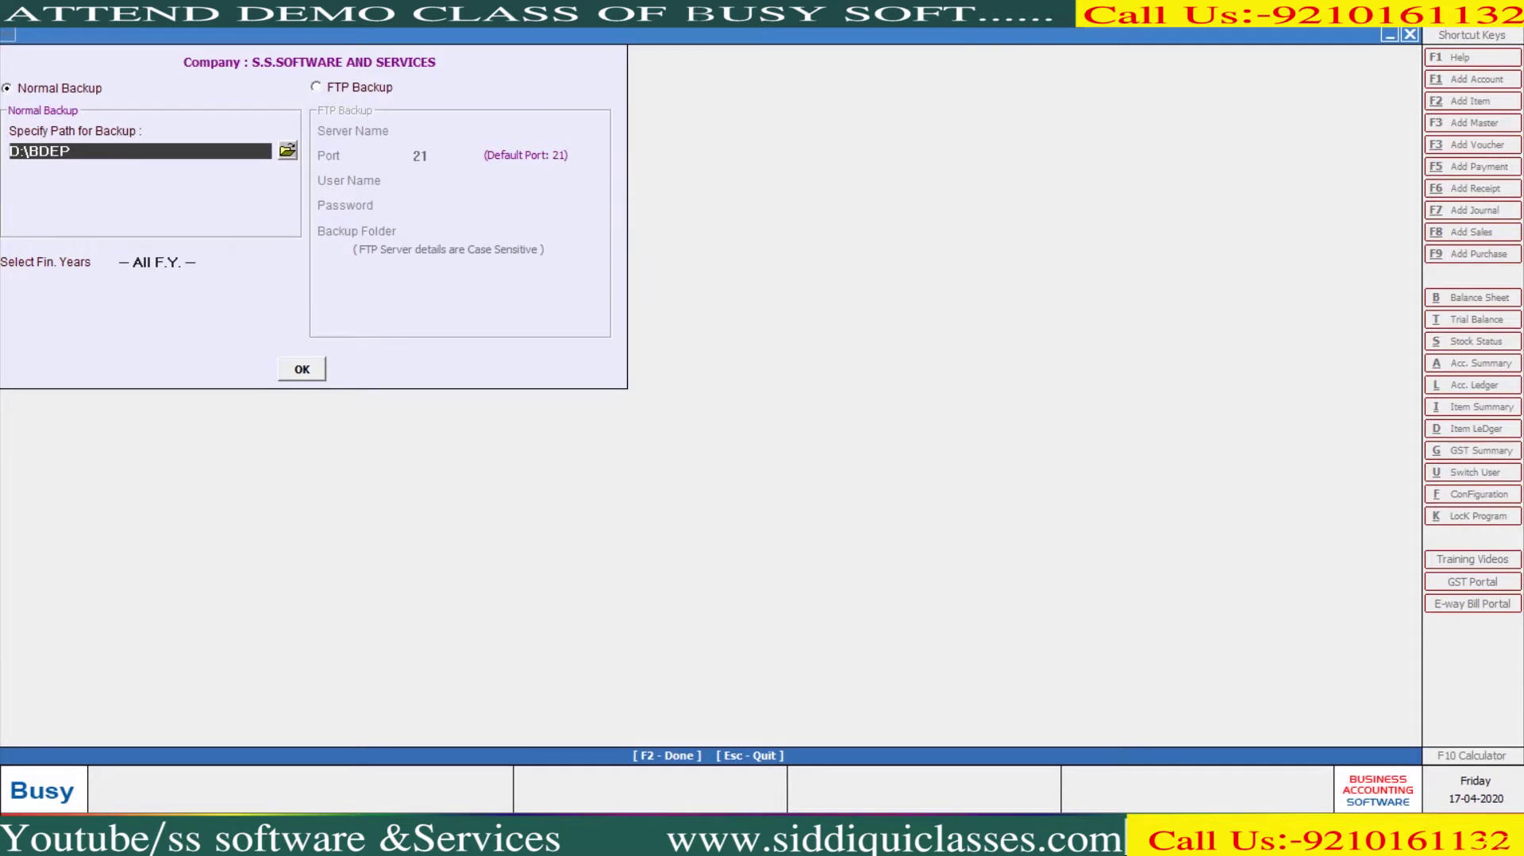
# Expand New Volume (D:) in the folder browser to list its folders
pyautogui.doubleClick(719, 484)
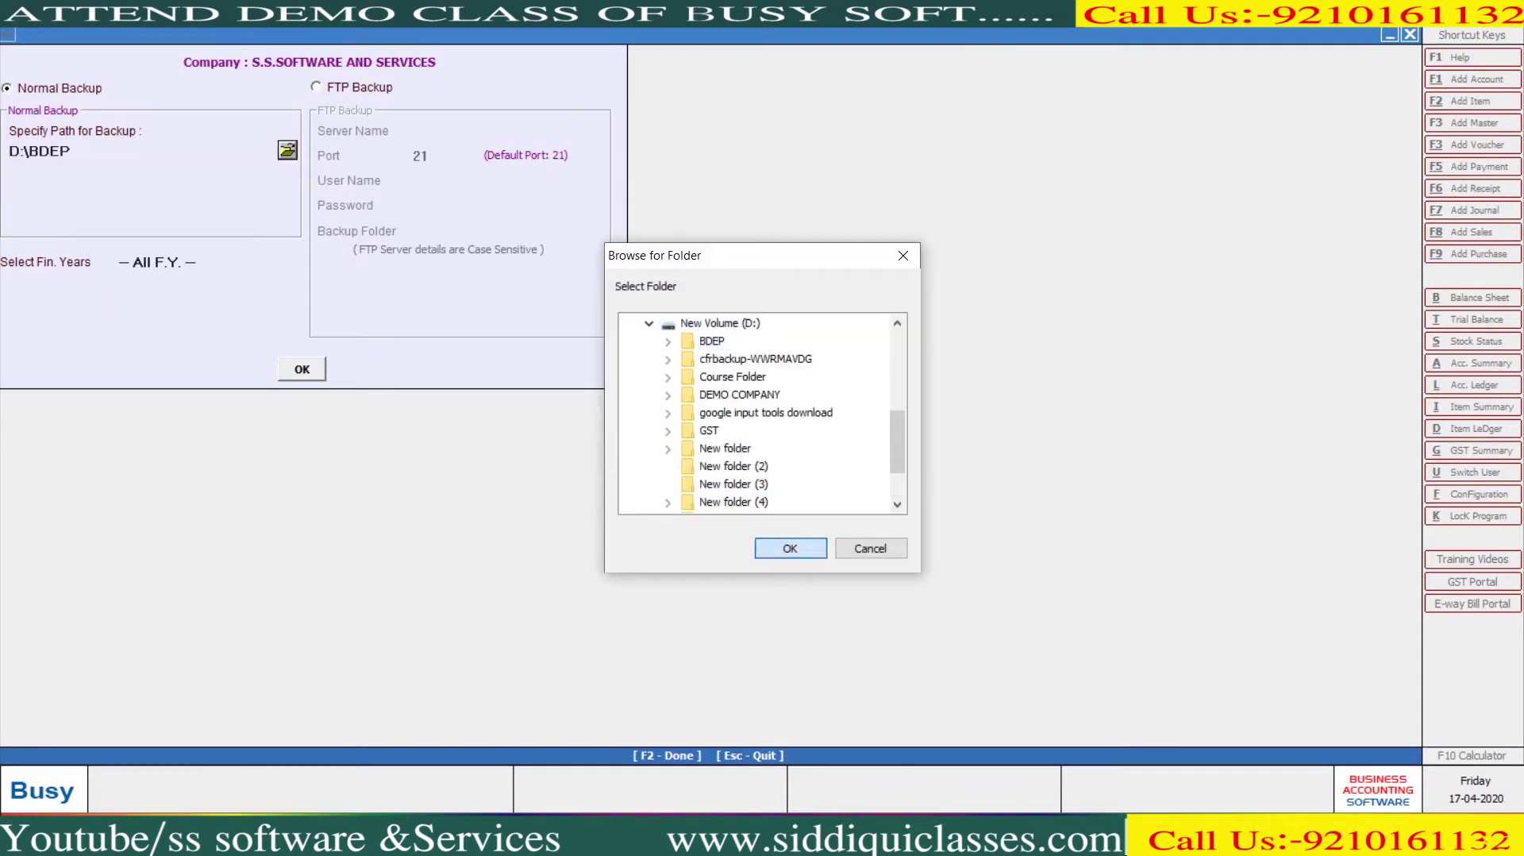
# Back up all financial years to D:\BDEP, overwriting the old backup and declining another copy
pyautogui.press('Escape')
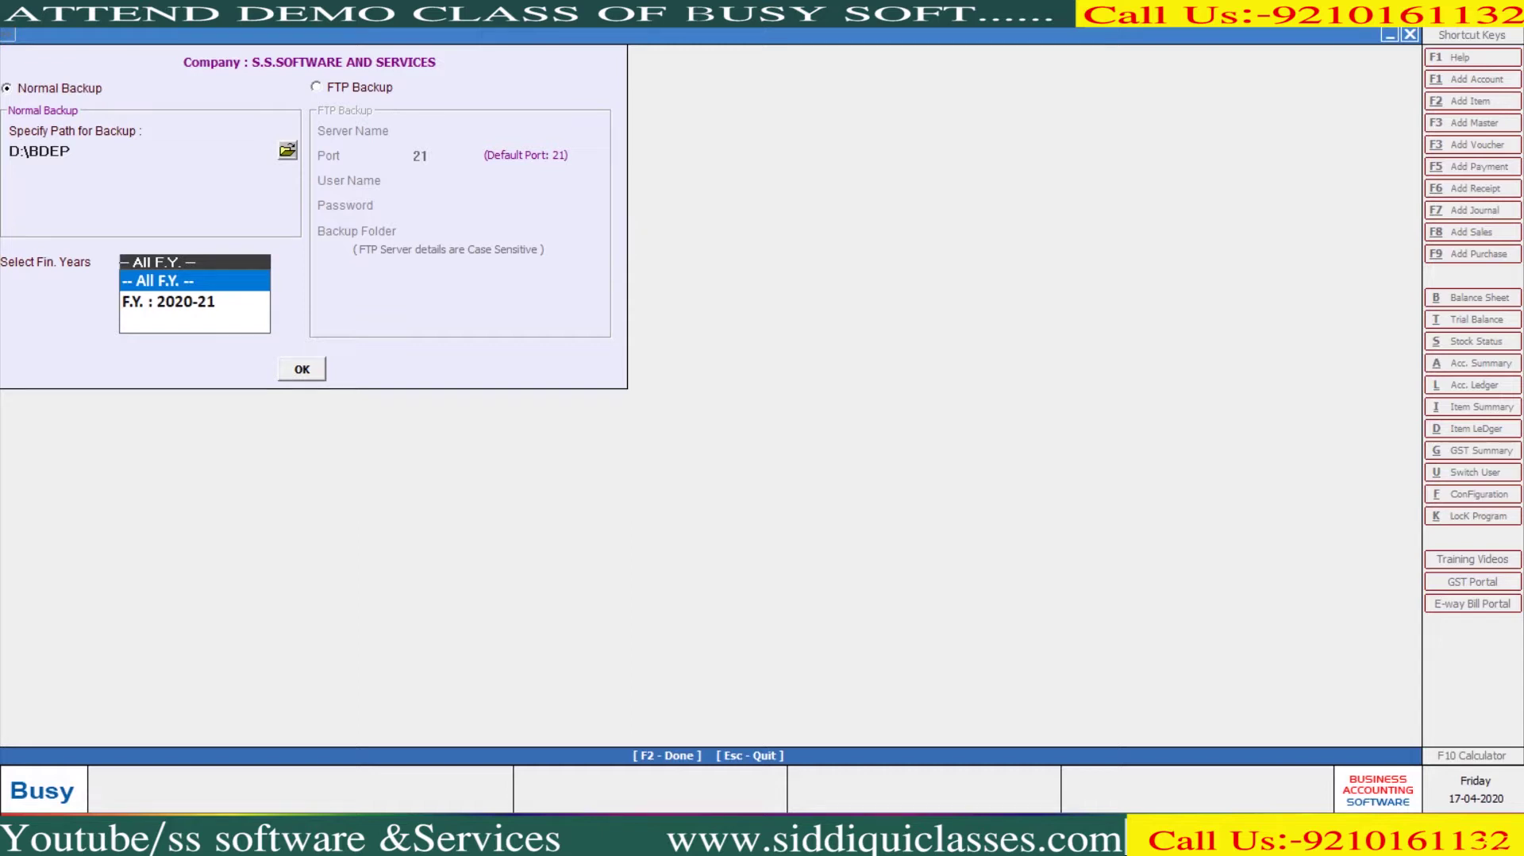
pyautogui.press('Return')
pyautogui.press('Return')
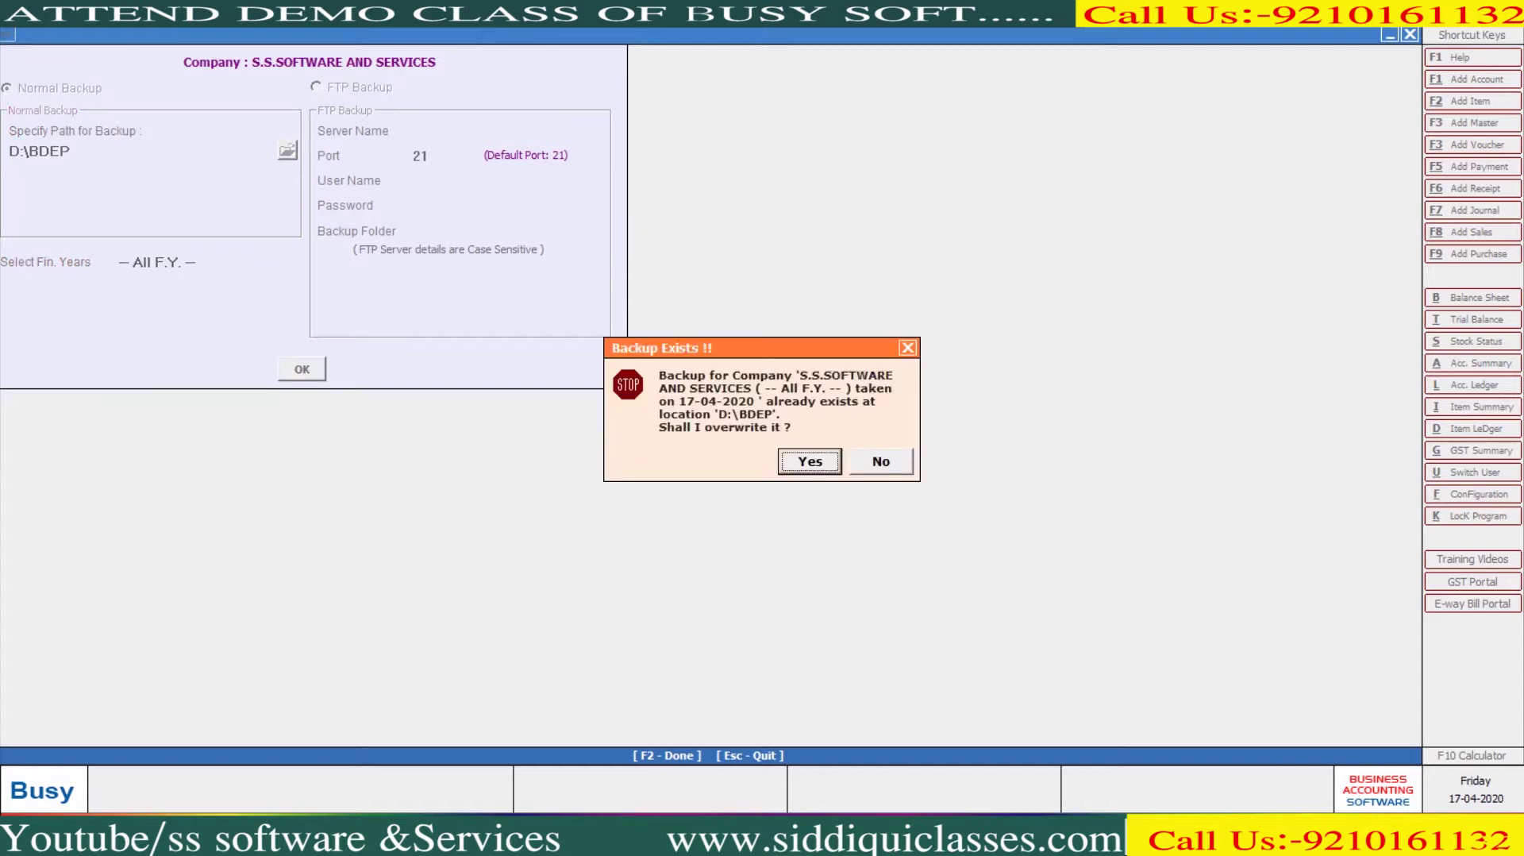
pyautogui.press('Return')
pyautogui.press('Return')
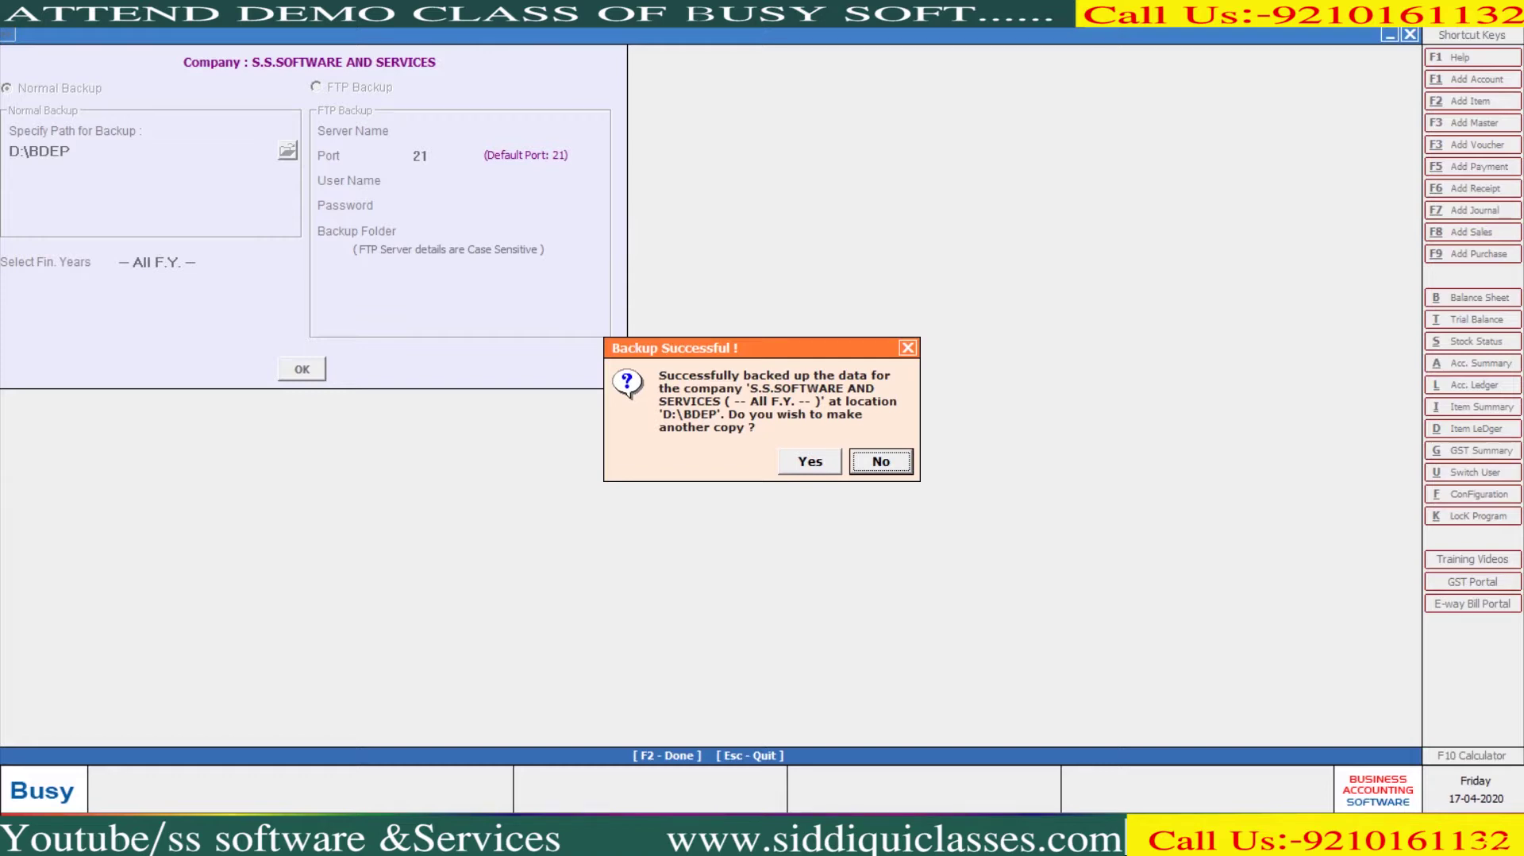
pyautogui.press('Return')
pyautogui.press('Escape')
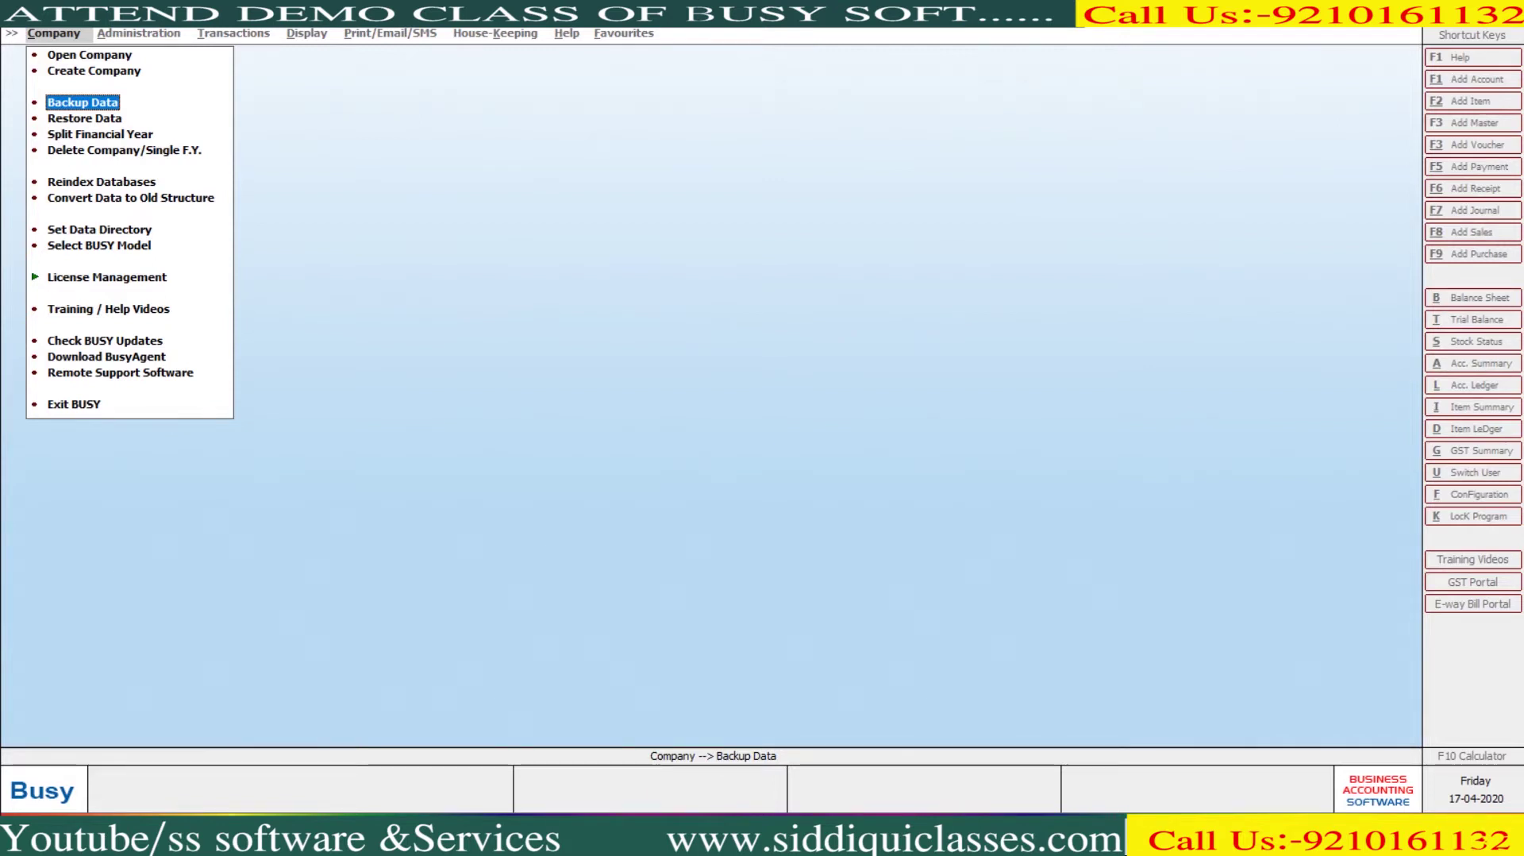
# Delete S.S.SOFTWARE AND SERVICES (COMP0029) as a complete company after superuser login
pyautogui.press('Down')
pyautogui.press('Down')
pyautogui.press('Down')
pyautogui.press('Return')
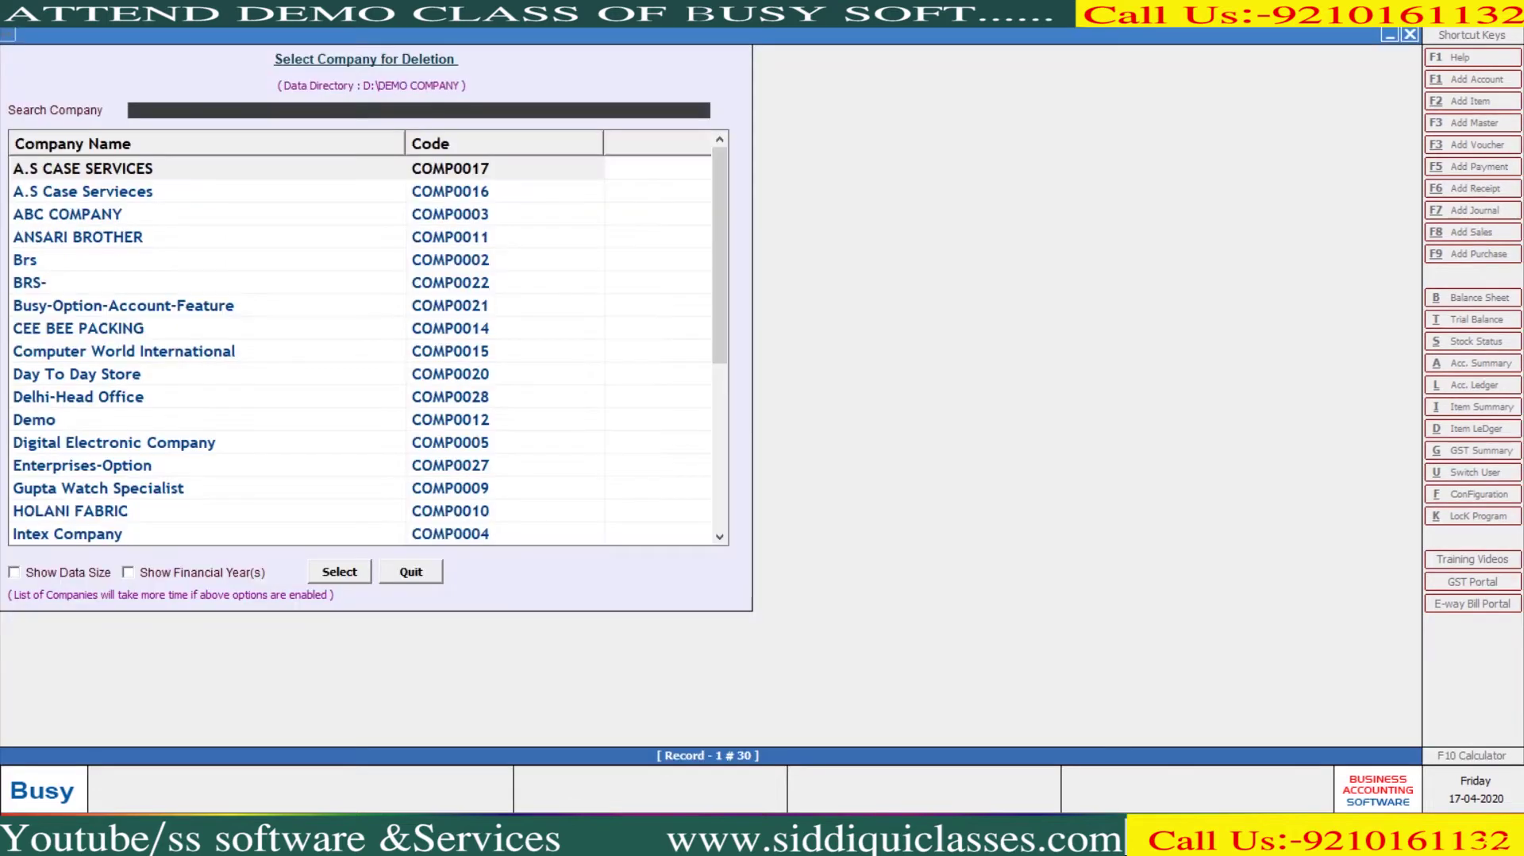
pyautogui.write('S.S')
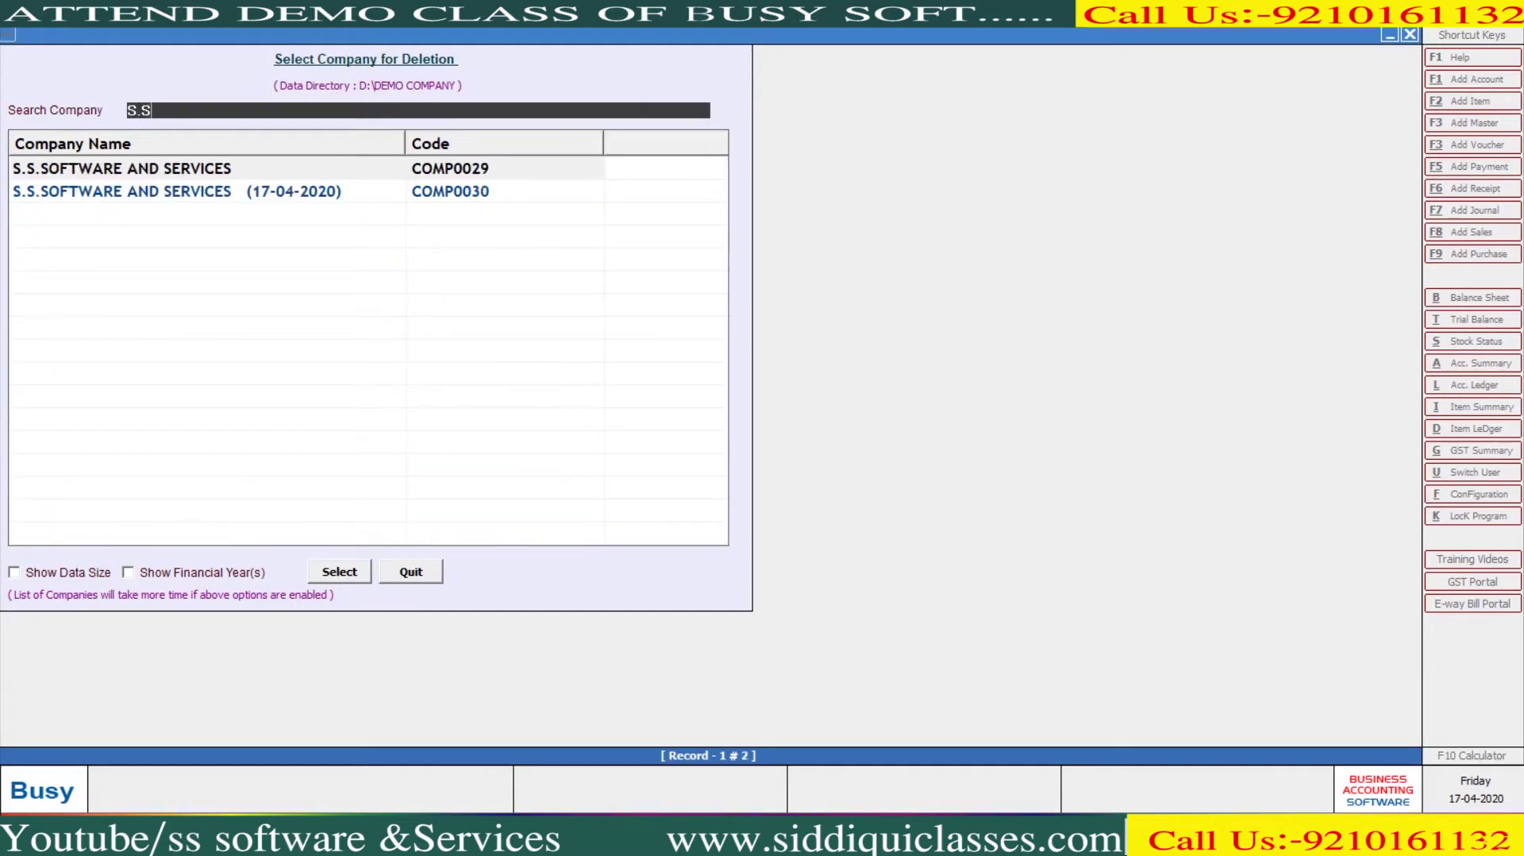
pyautogui.press('Return')
pyautogui.write('BUSY')
pyautogui.press('Return')
pyautogui.write('*')
pyautogui.press('Return')
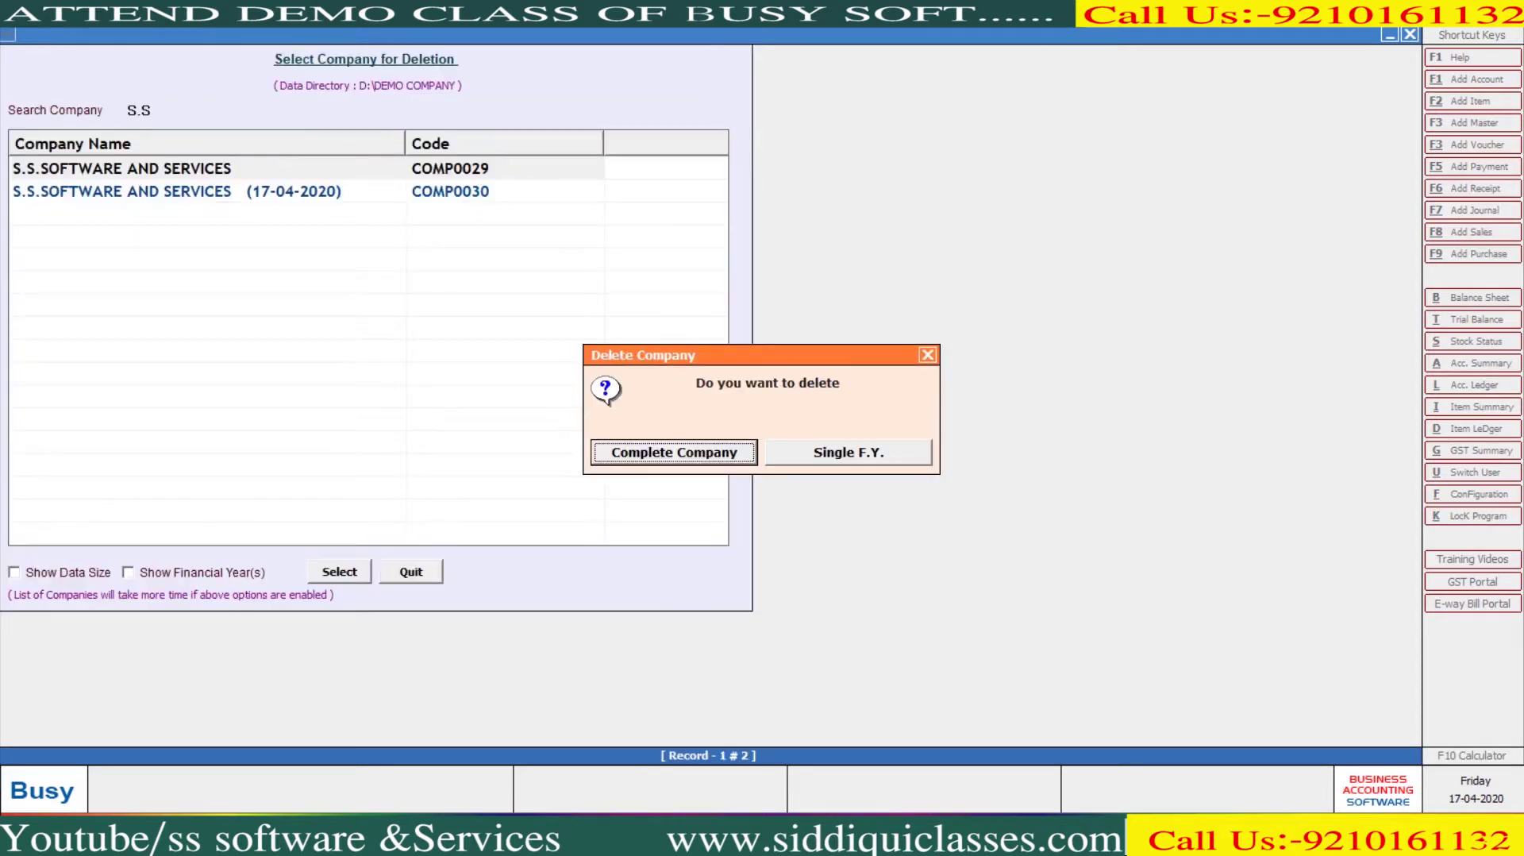
pyautogui.press('Return')
pyautogui.press('Left')
pyautogui.press('Return')
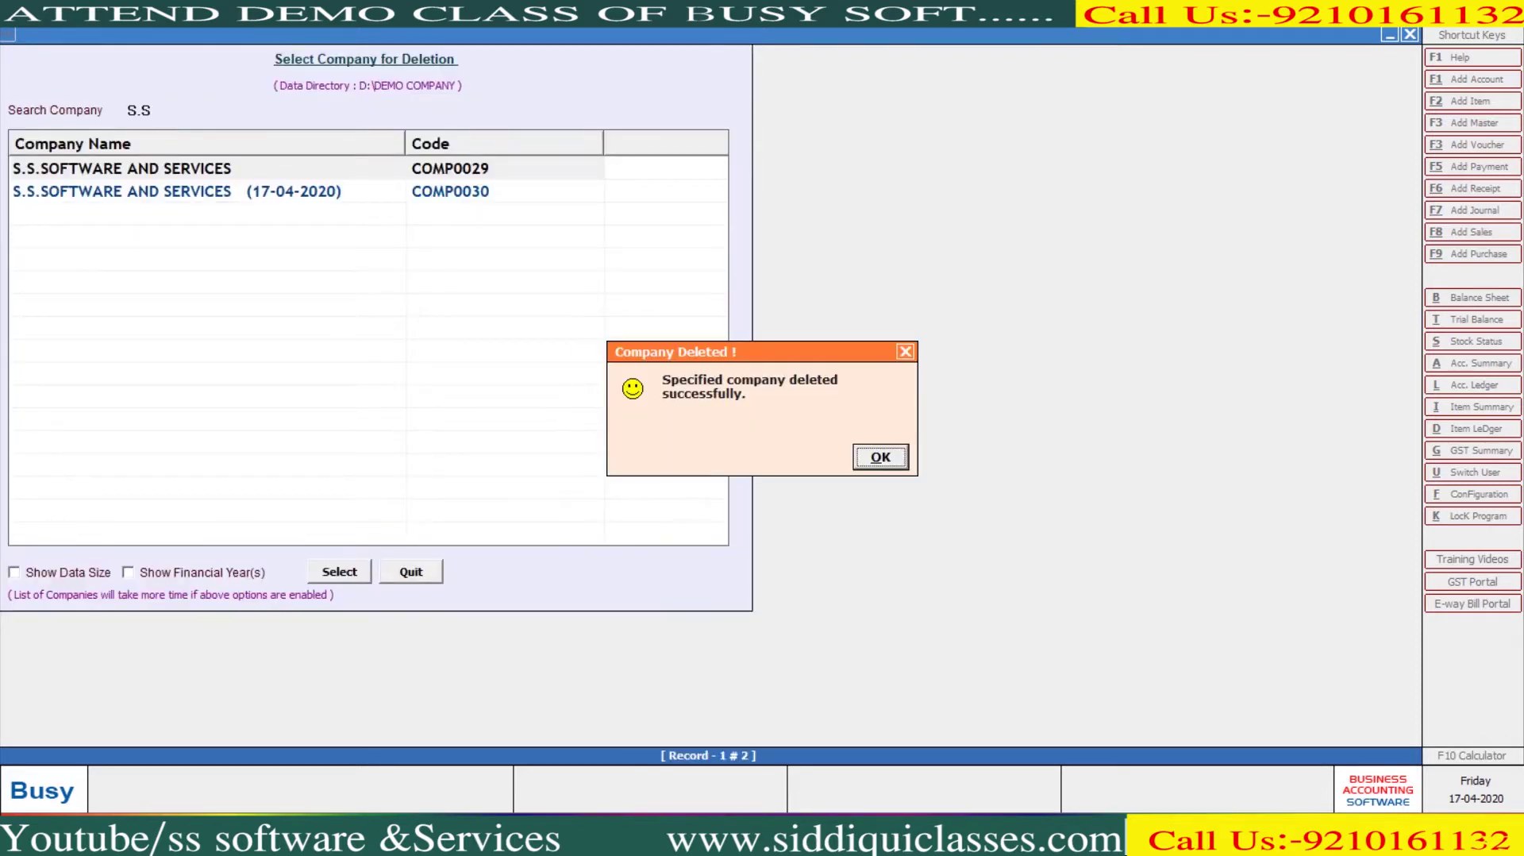
pyautogui.press('Return')
# Delete the remaining 17-04-2020 copy of the company as superuser, confirming permanent deletion
pyautogui.press('Return')
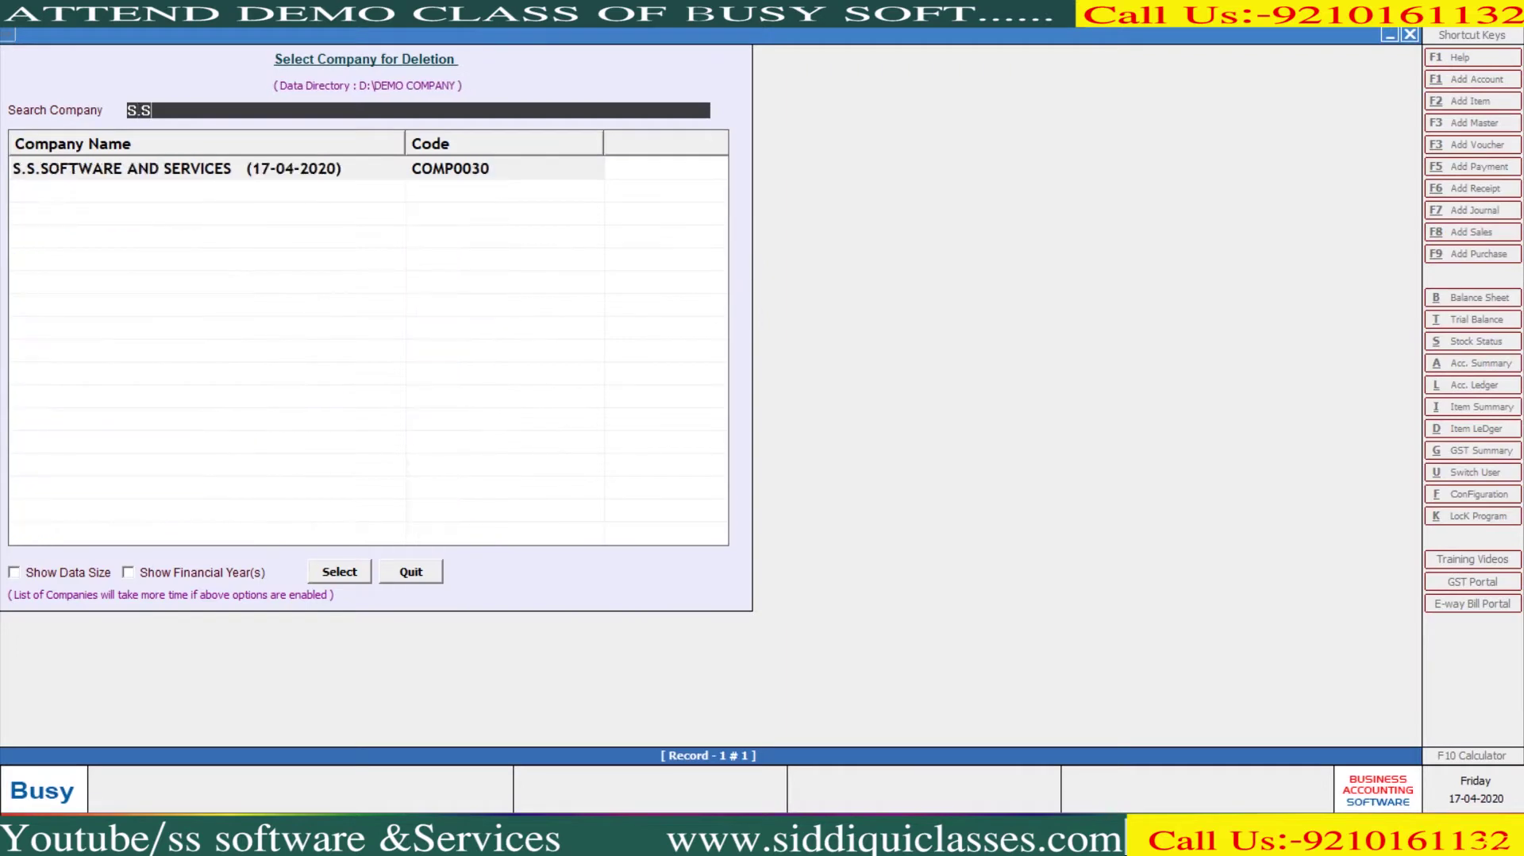
pyautogui.press('Return')
pyautogui.write('BUSY')
pyautogui.press('Return')
pyautogui.write('**')
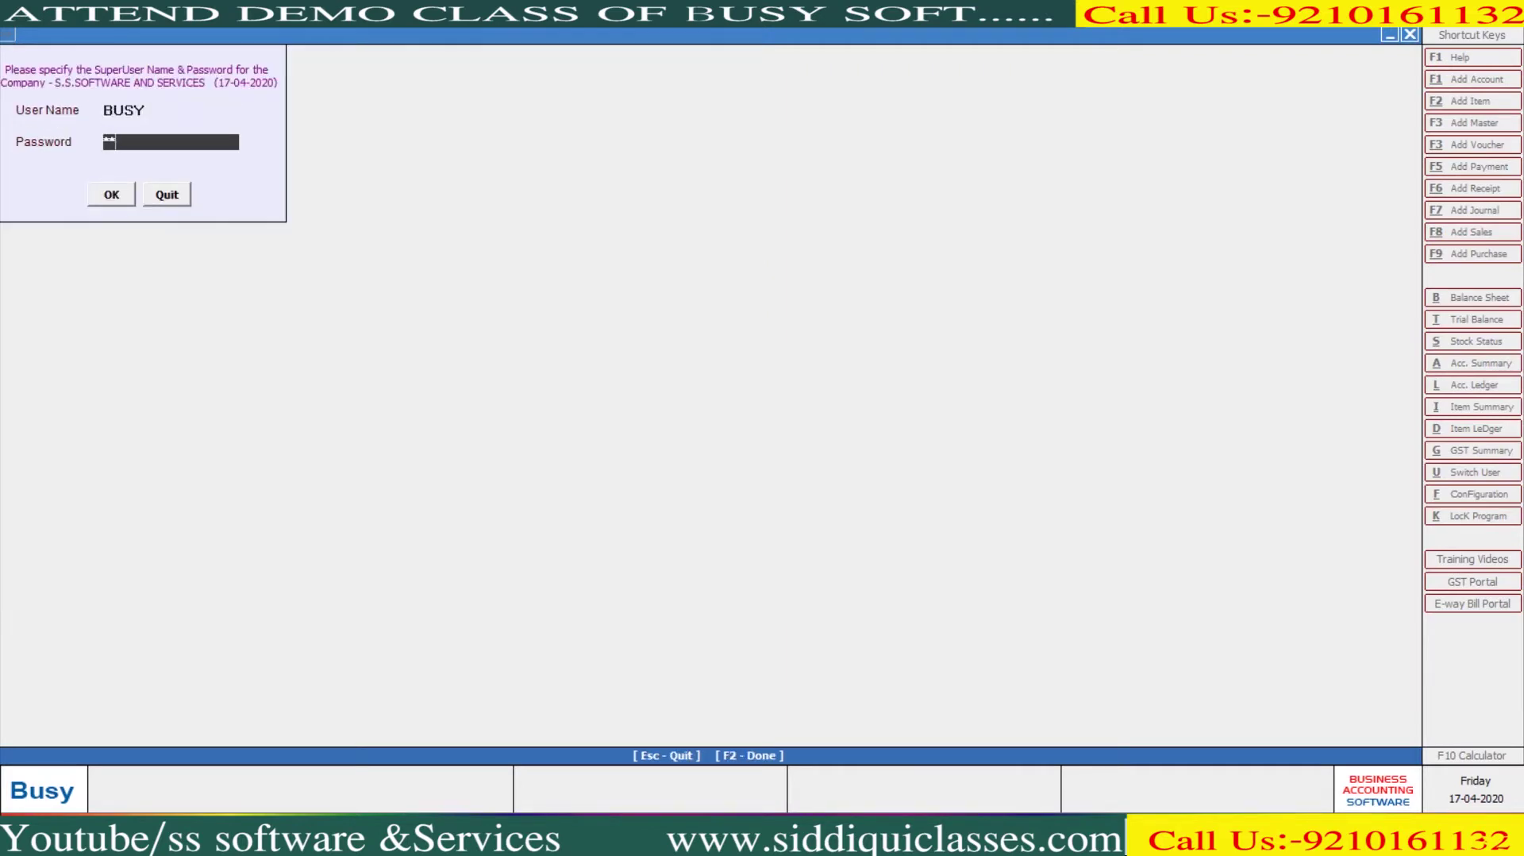
pyautogui.write('**')
pyautogui.press('Return')
pyautogui.press('Return')
pyautogui.press('Return')
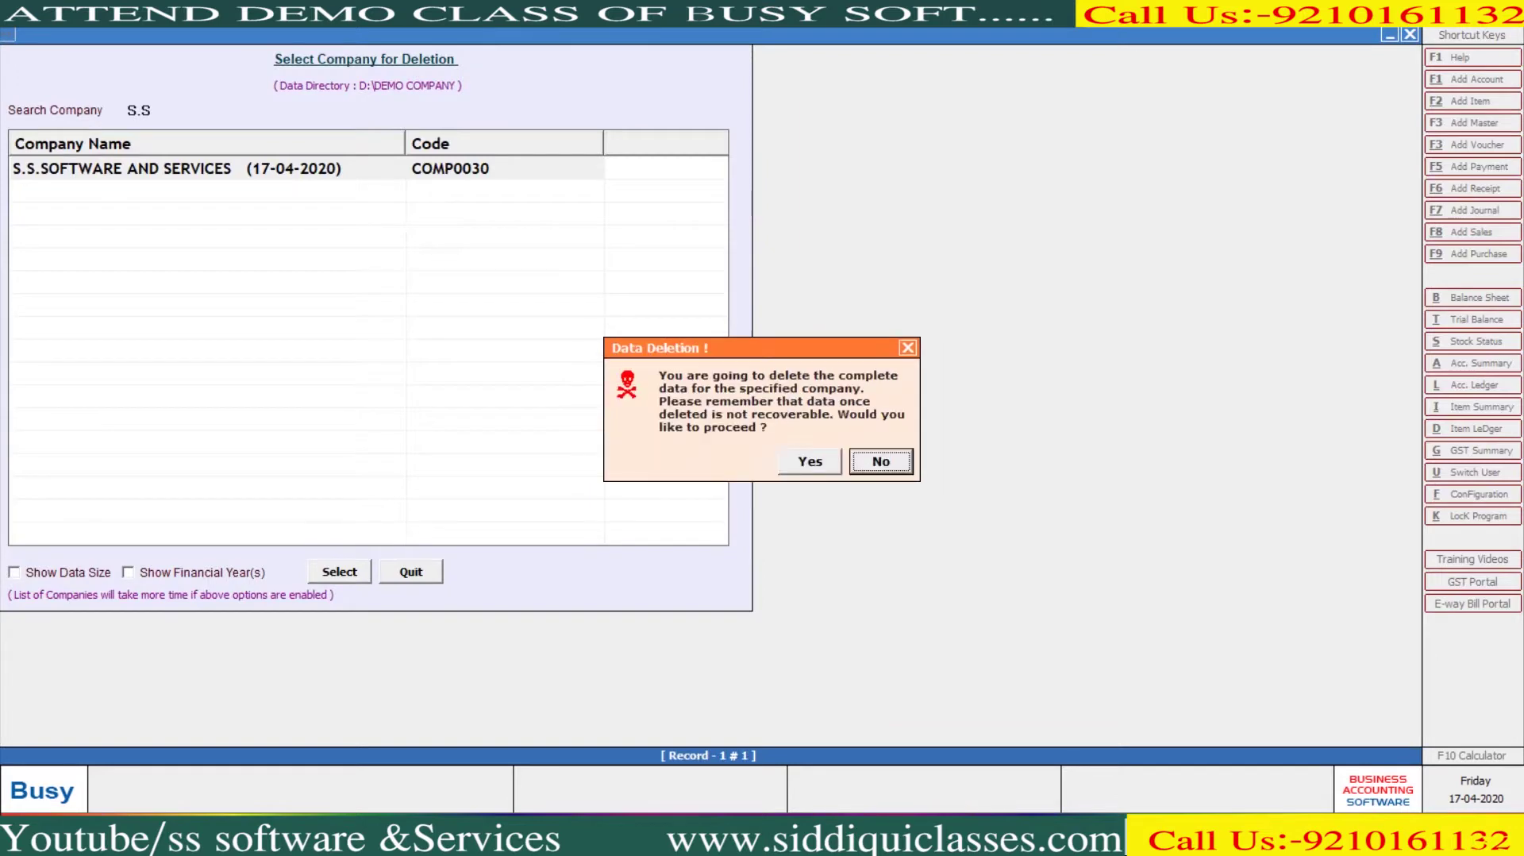
pyautogui.press('Left')
pyautogui.press('Return')
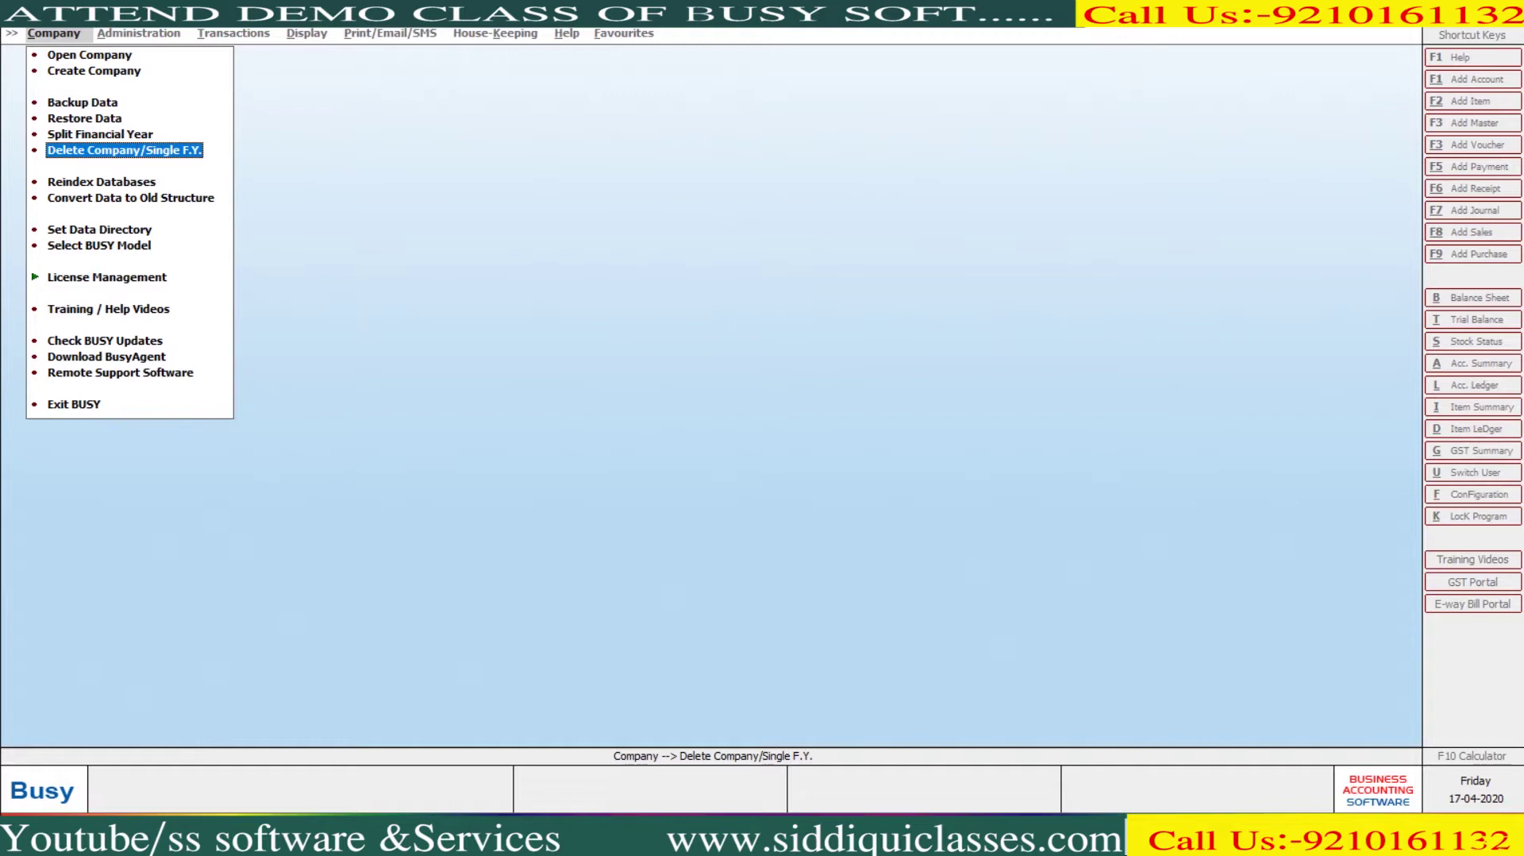
# Restore the company data from the D:\BDEP backup and confirm the restore
pyautogui.press('Up')
pyautogui.press('Up')
pyautogui.press('Return')
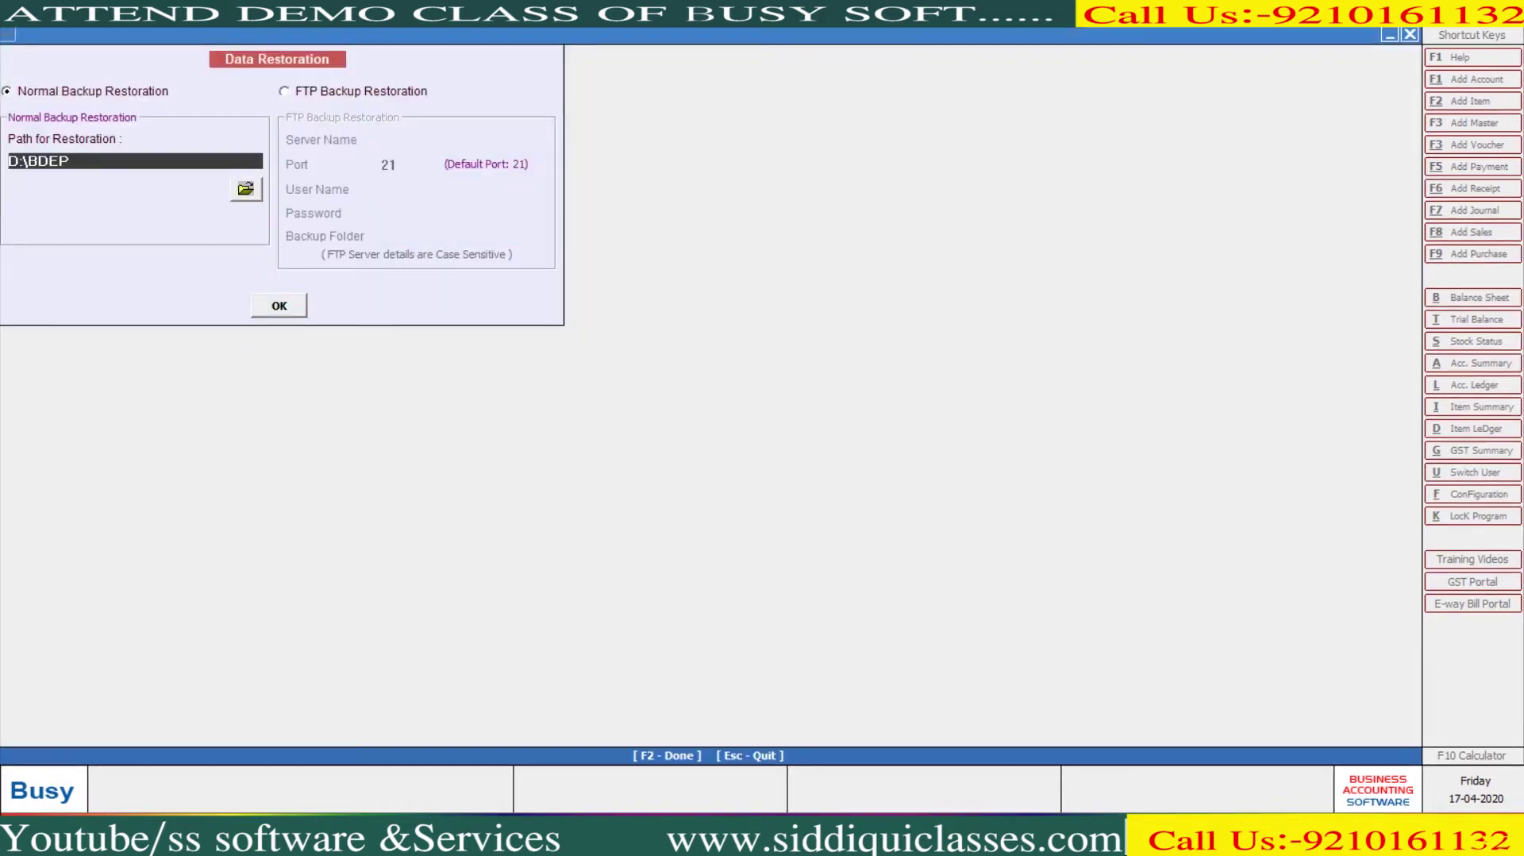
pyautogui.press('Return')
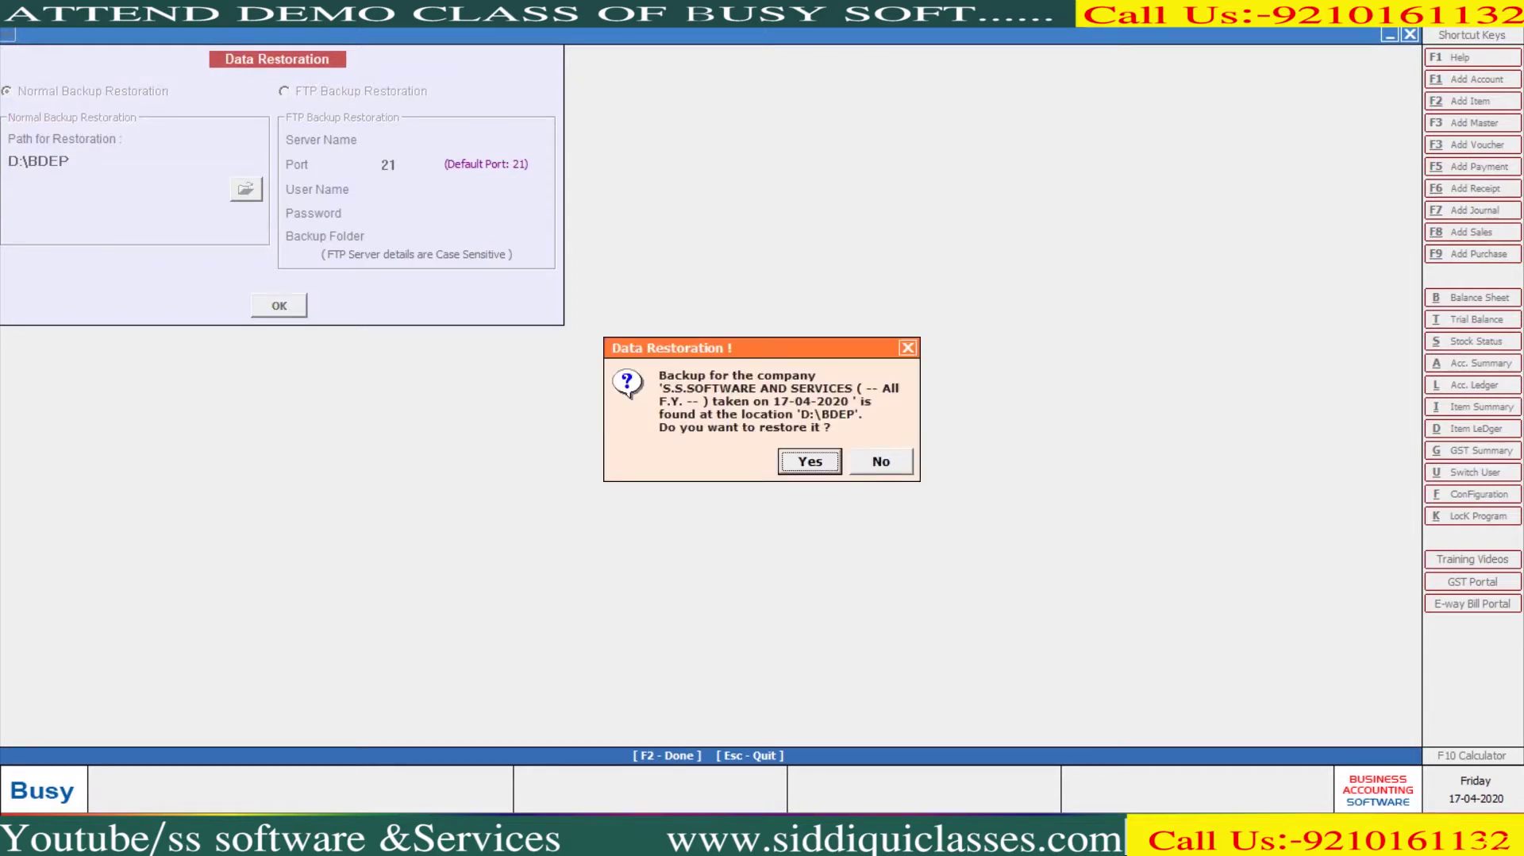
pyautogui.press('Return')
pyautogui.press('Return')
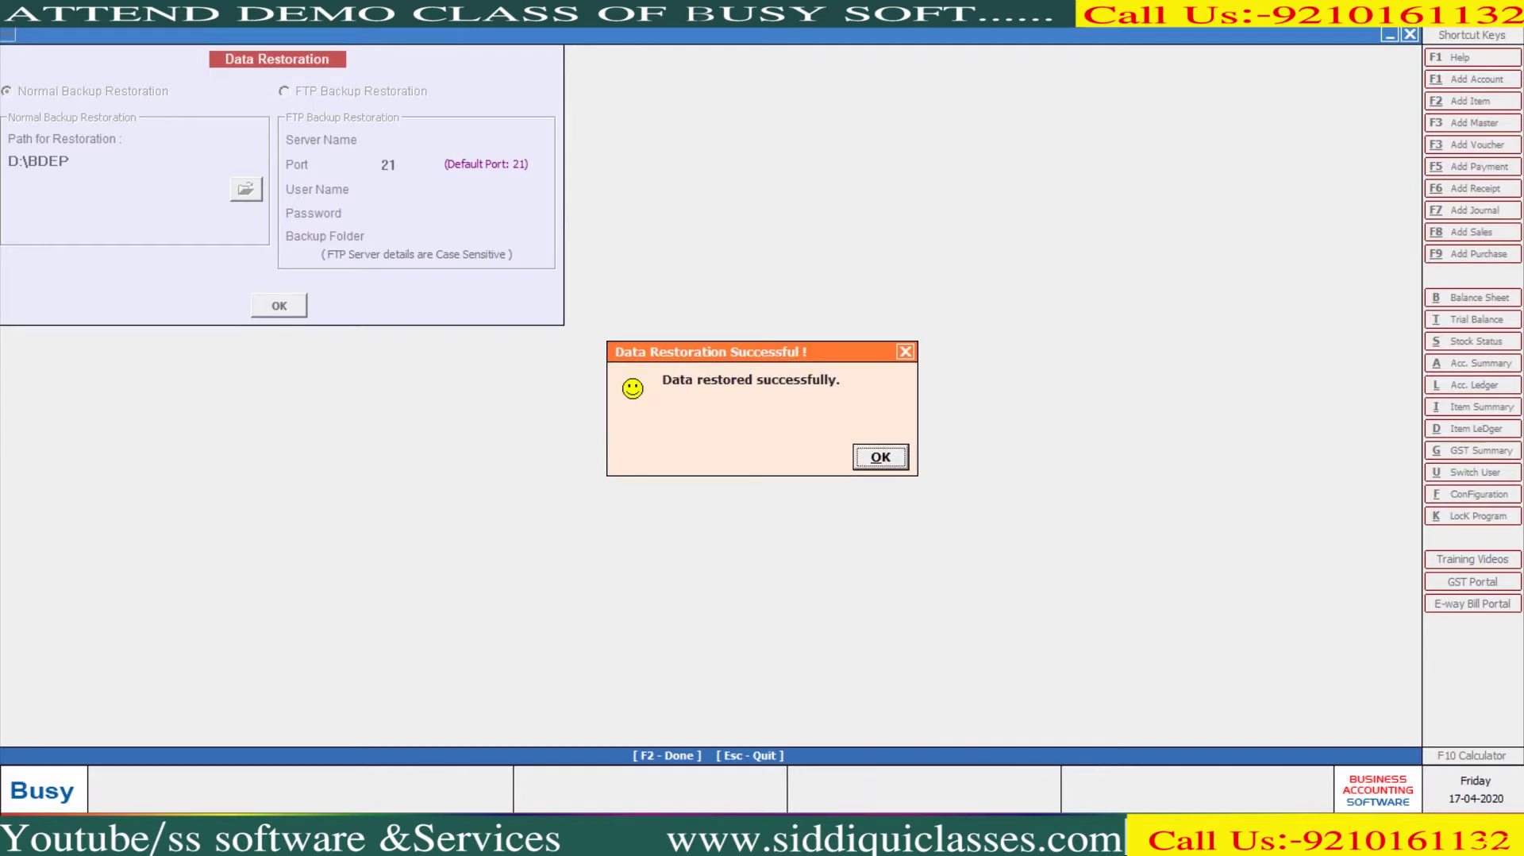
# Search the Open Company list for 'S.S' to find the restored company
pyautogui.press('Return')
pyautogui.press('Escape')
pyautogui.press('Up')
pyautogui.press('Up')
pyautogui.press('Return')
pyautogui.write('S.S')
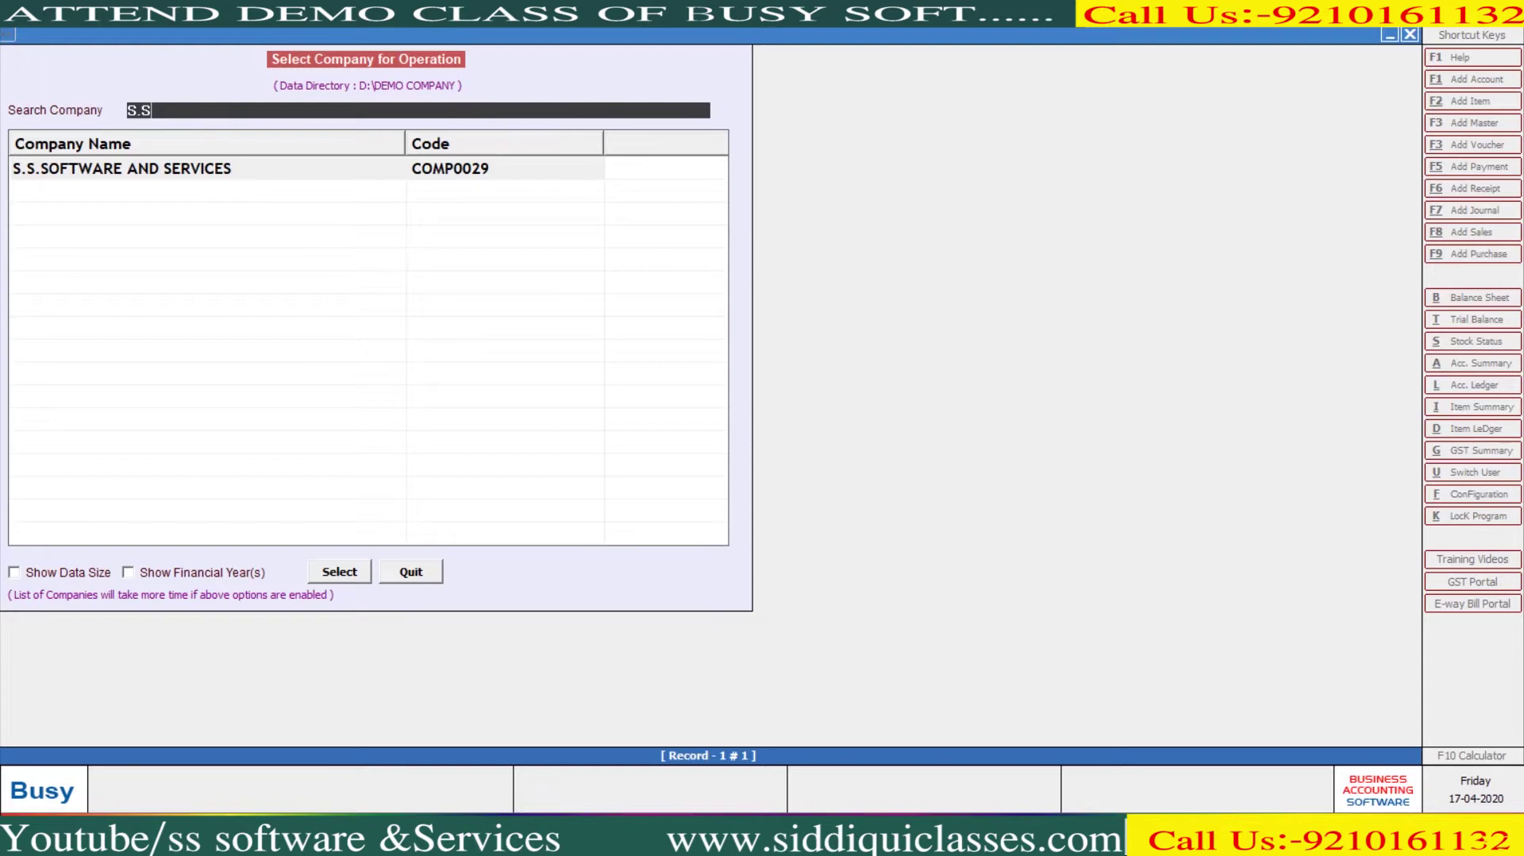
# In File Explorer, open D:\BDEP and select the DATA.BKP and DISK1 backup files
pyautogui.press('super+e')
pyautogui.click(95, 387)
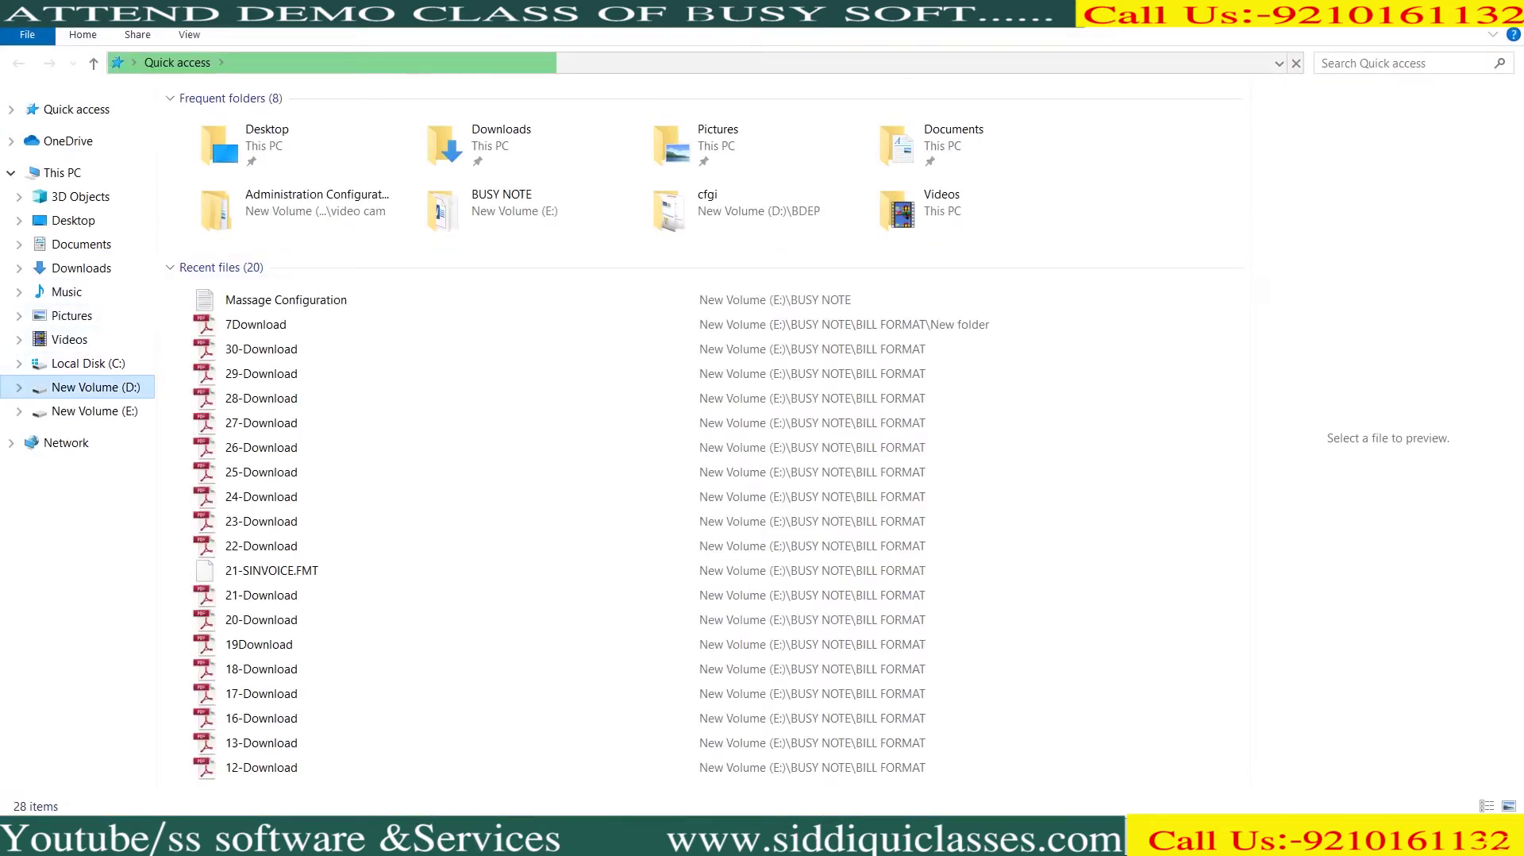
pyautogui.doubleClick(211, 124)
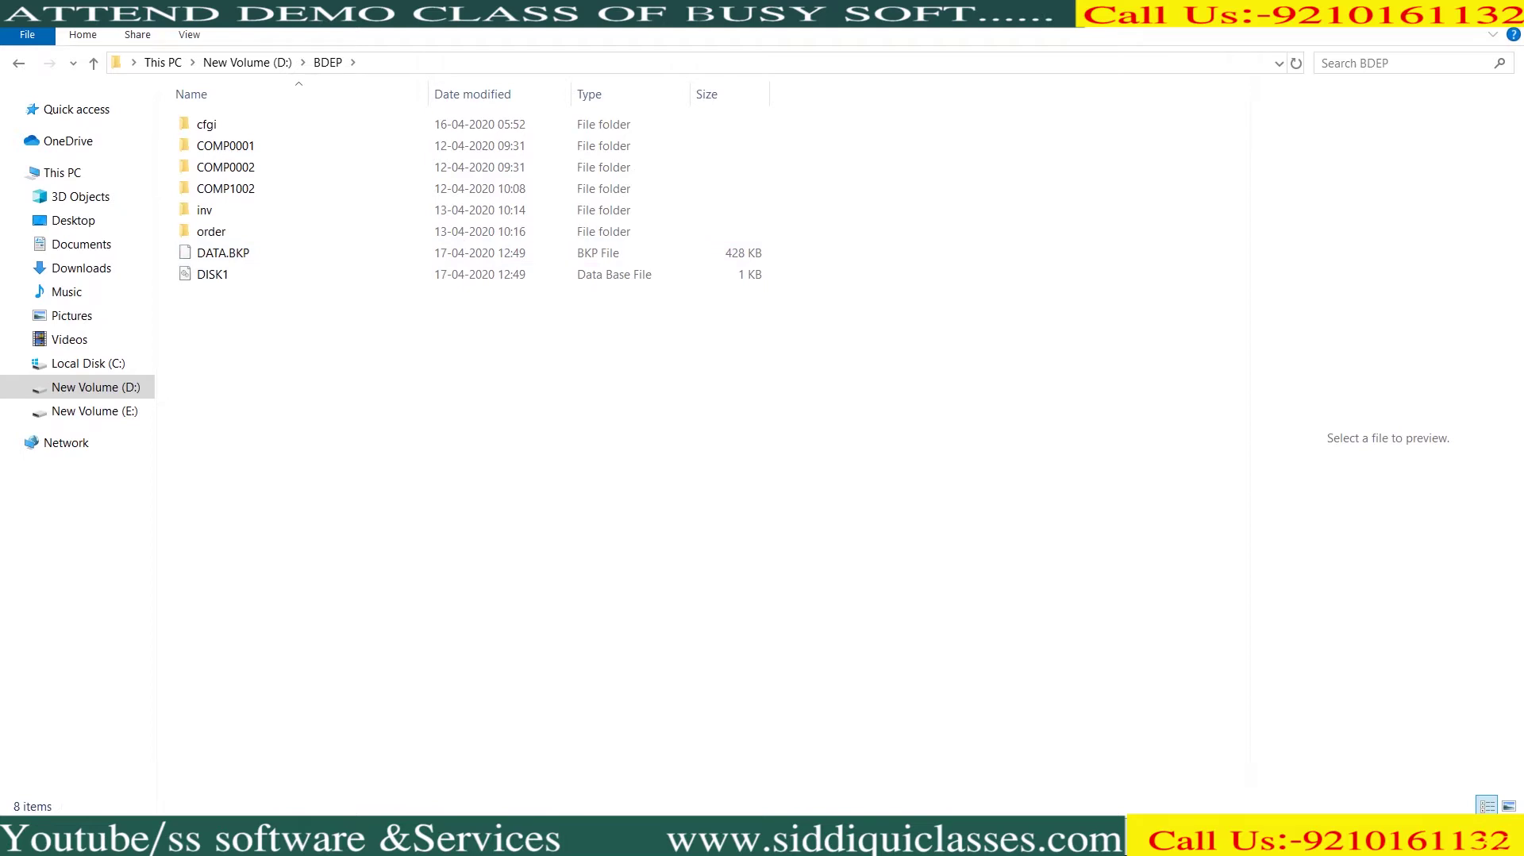
pyautogui.click(212, 274)
pyautogui.click(223, 252)
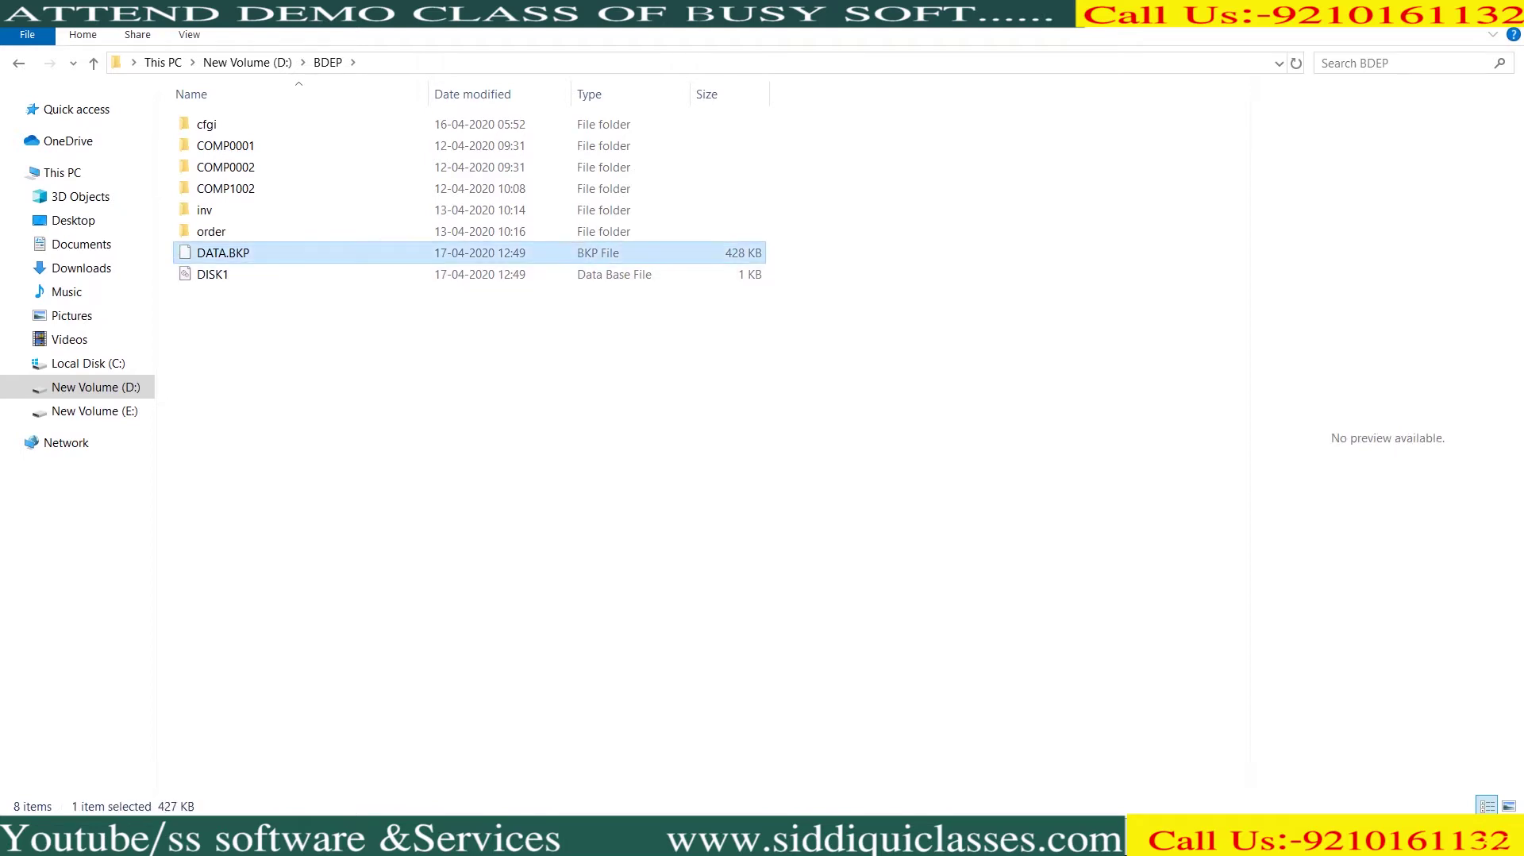
pyautogui.moveTo(645, 326); pyautogui.dragTo(669, 243)
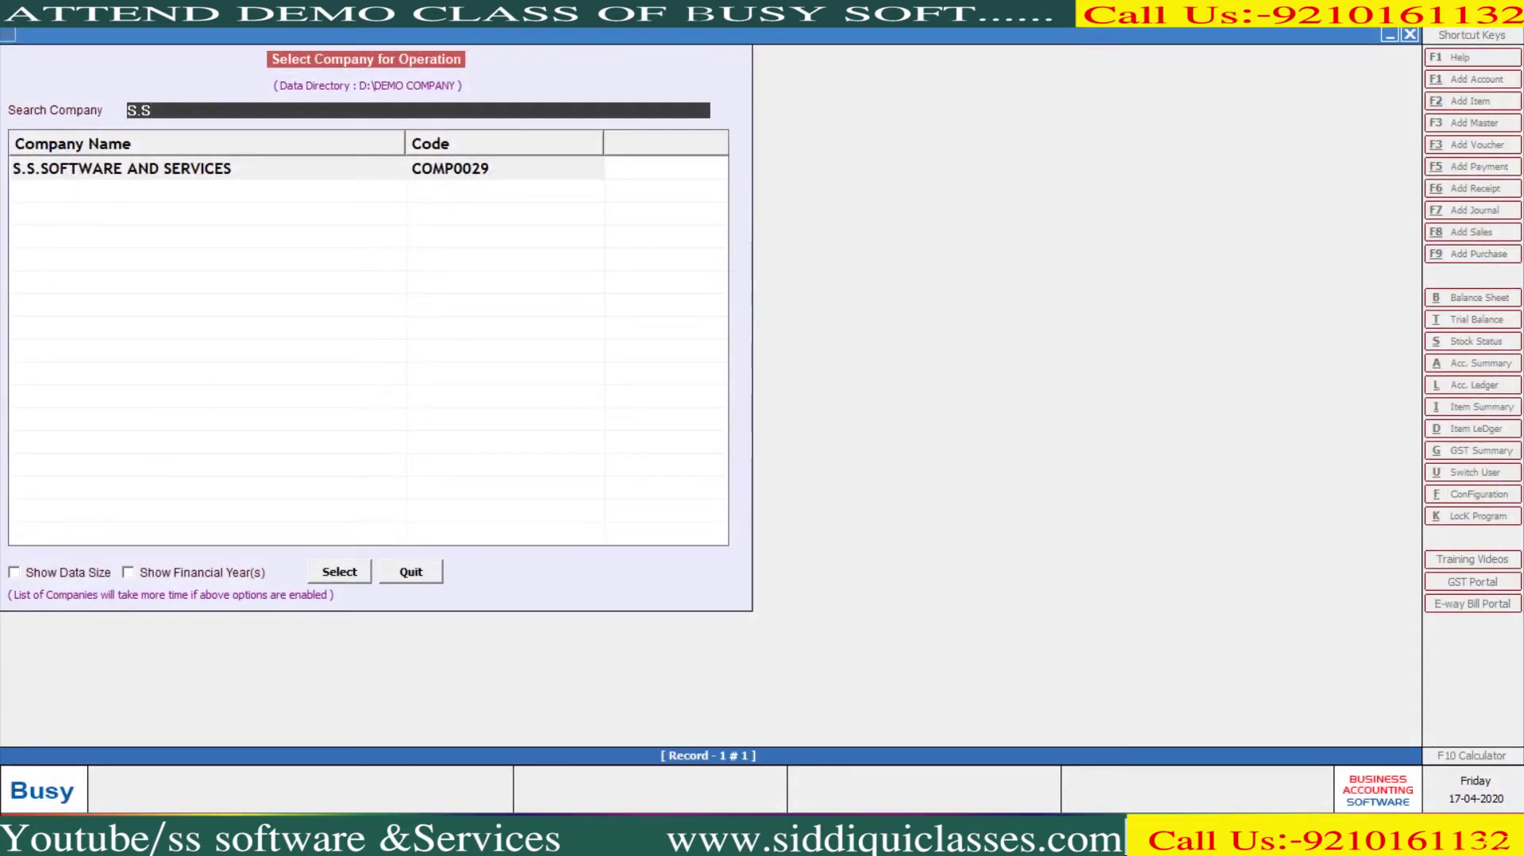
# Open S.S.SOFTWARE AND SERVICES and log in with the company user and password
pyautogui.press('Escape')
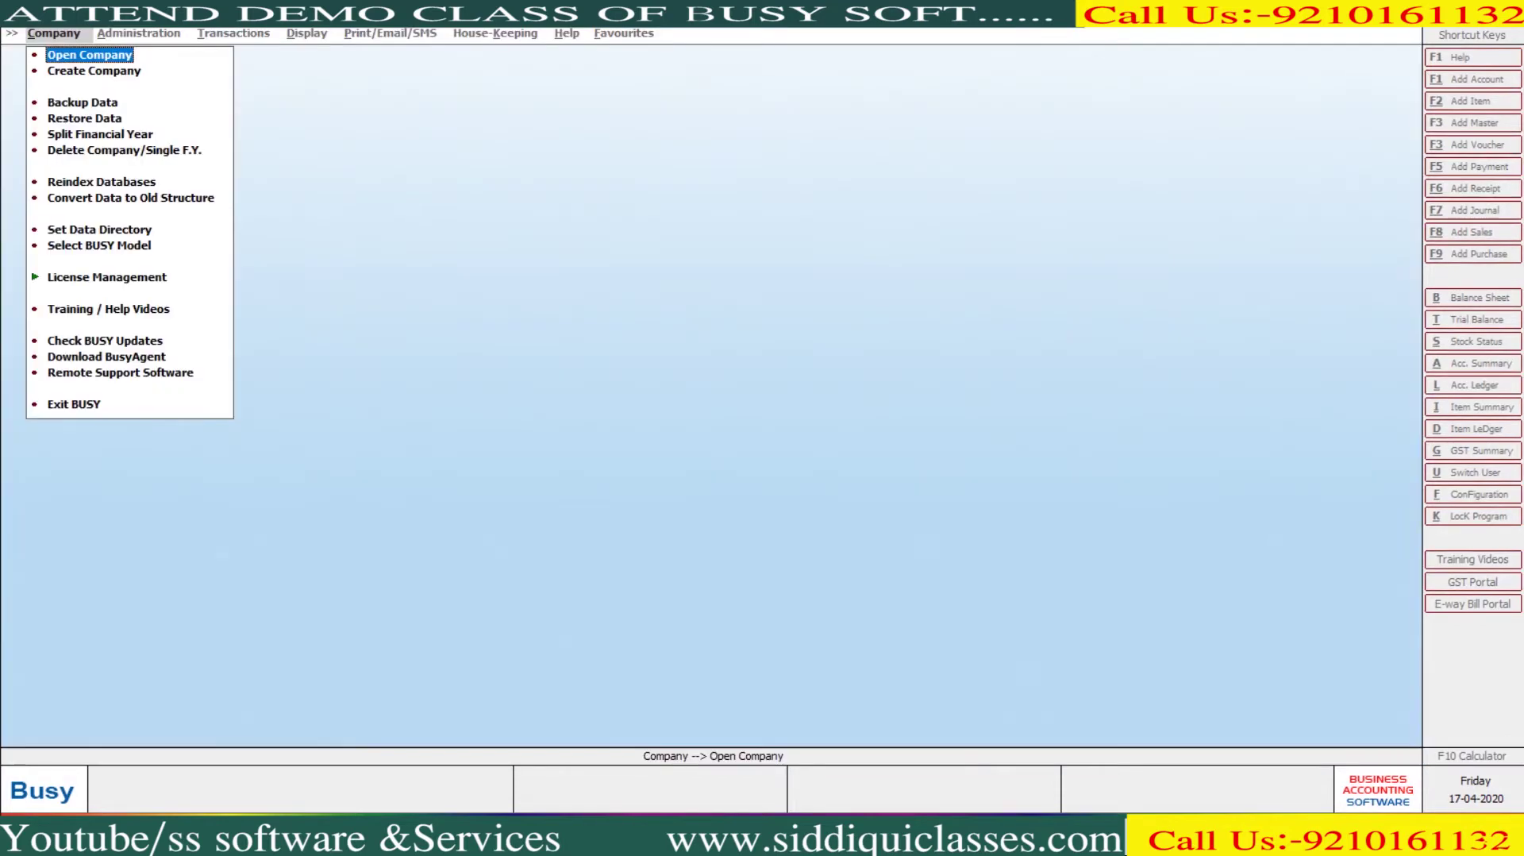
pyautogui.press('Return')
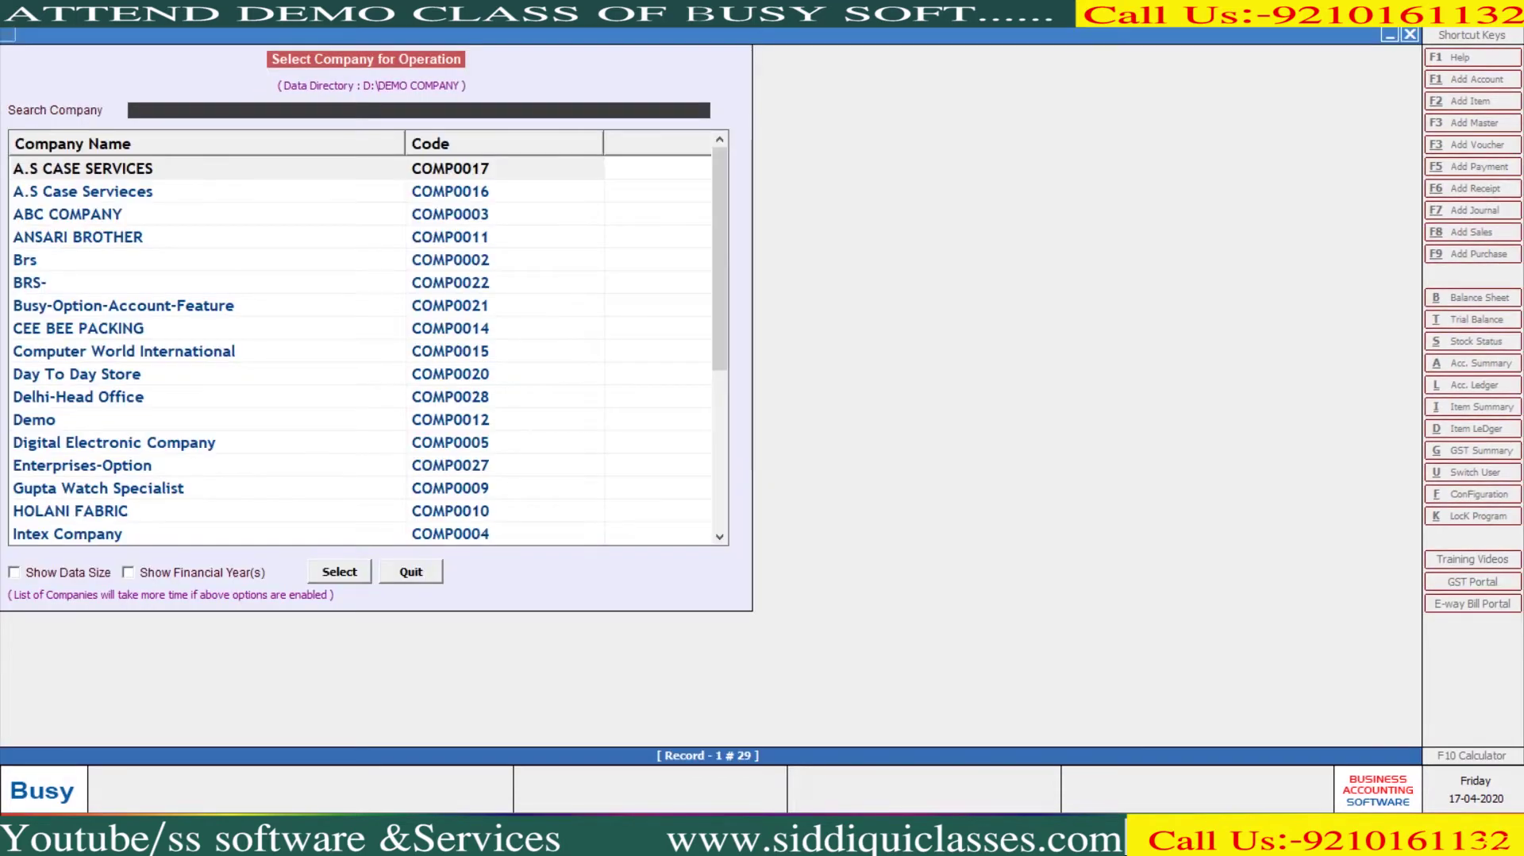
pyautogui.write('S.S')
pyautogui.press('Return')
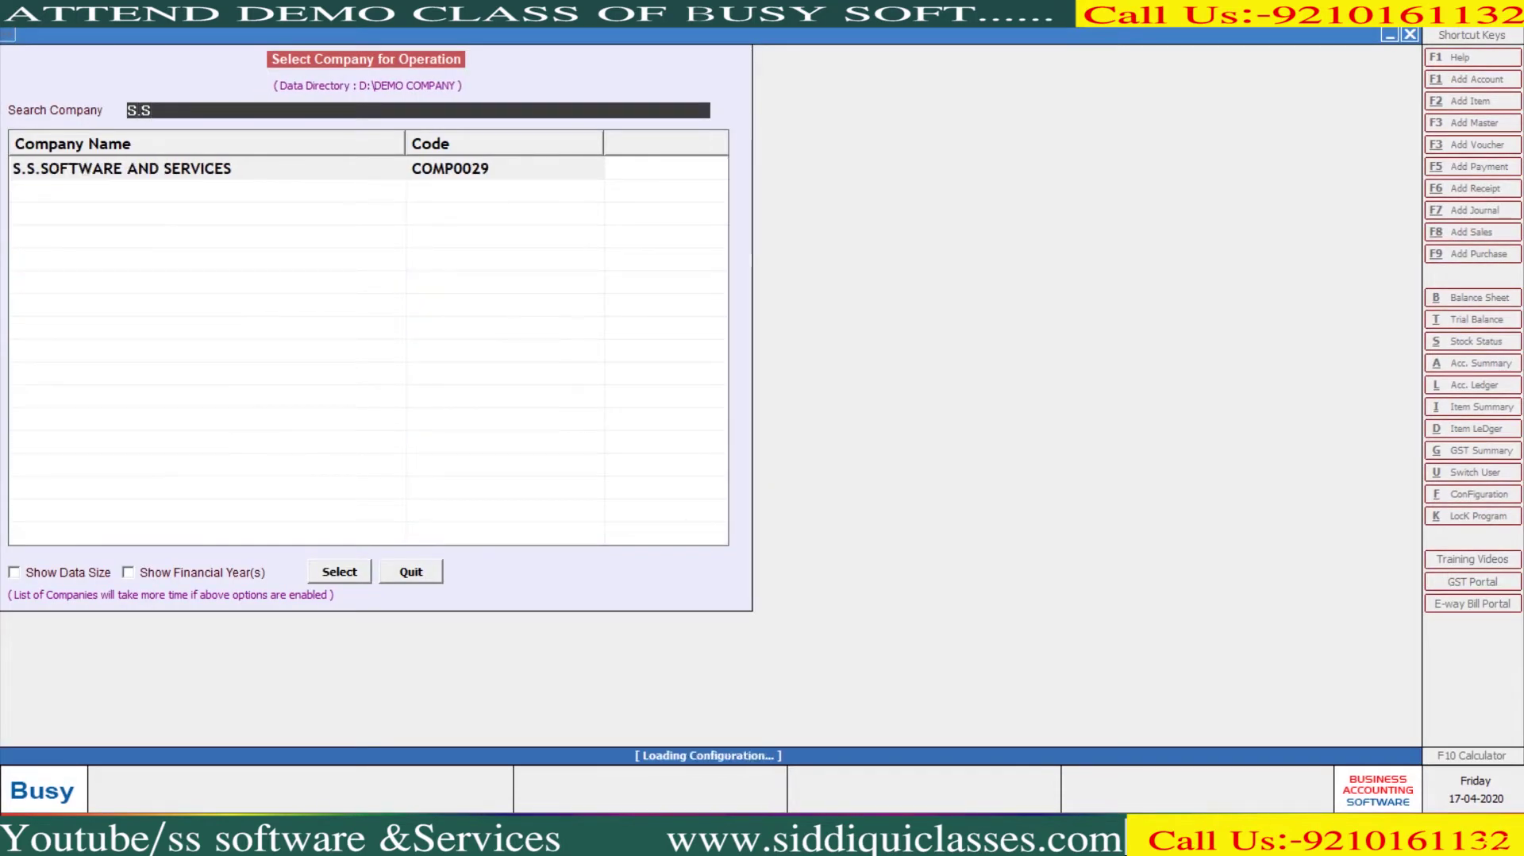
pyautogui.write('BUSY')
pyautogui.press('Return')
pyautogui.write('*****')
pyautogui.press('Return')
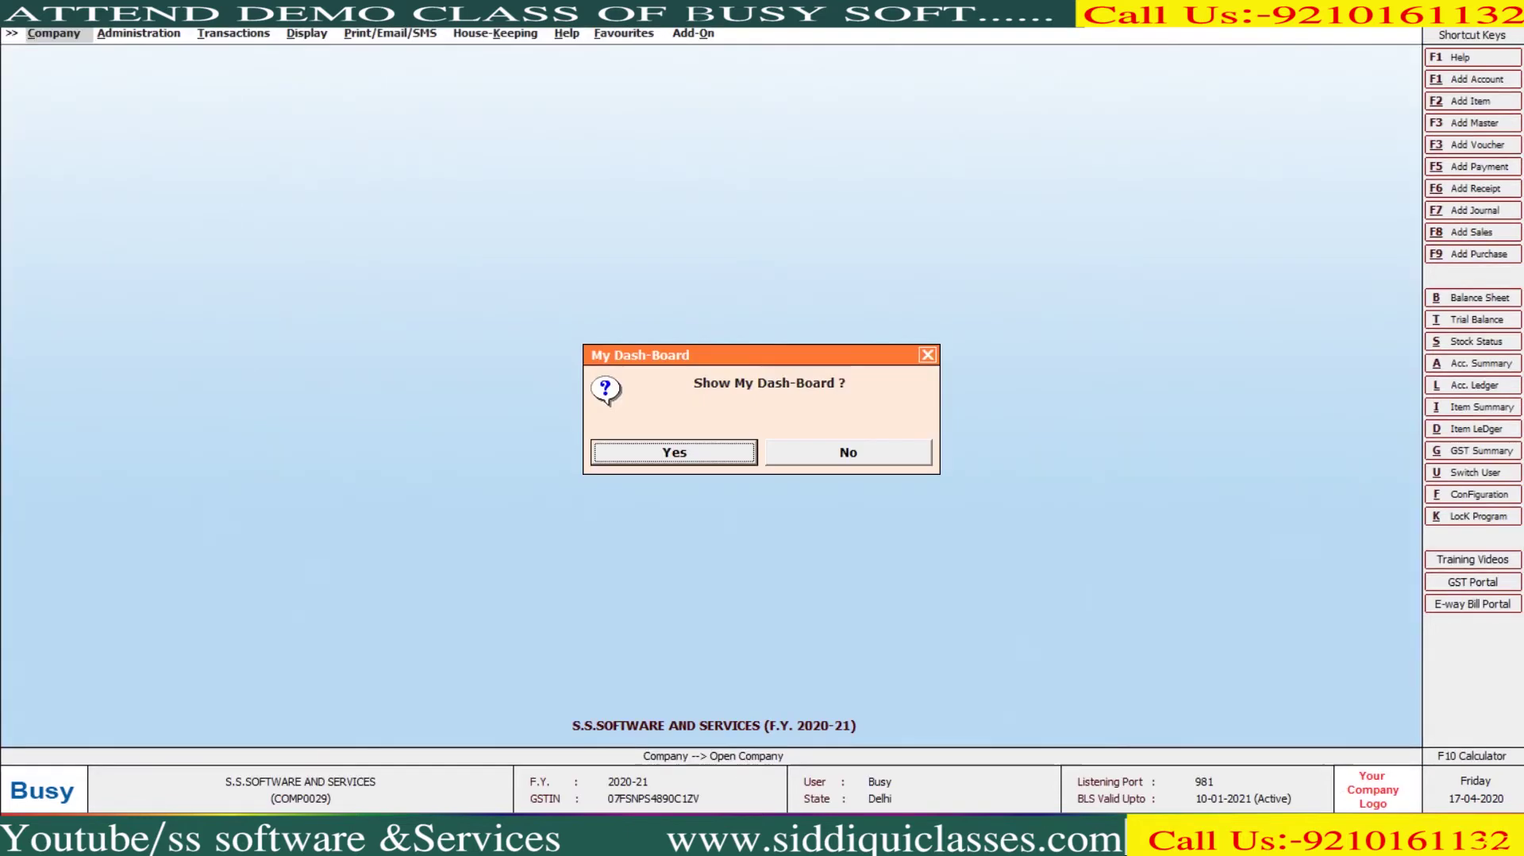
# Skip the dashboard and go to Administration > Configuration toward Backup Configuration
pyautogui.press('n')
pyautogui.hotkey('alt', 'a')
pyautogui.press('Down')
pyautogui.press('Return')
pyautogui.press('Down')
pyautogui.press('Down')
pyautogui.press('Down')
pyautogui.press('Down')
pyautogui.press('Down')
pyautogui.press('Down')
pyautogui.press('Down')
pyautogui.press('Down')
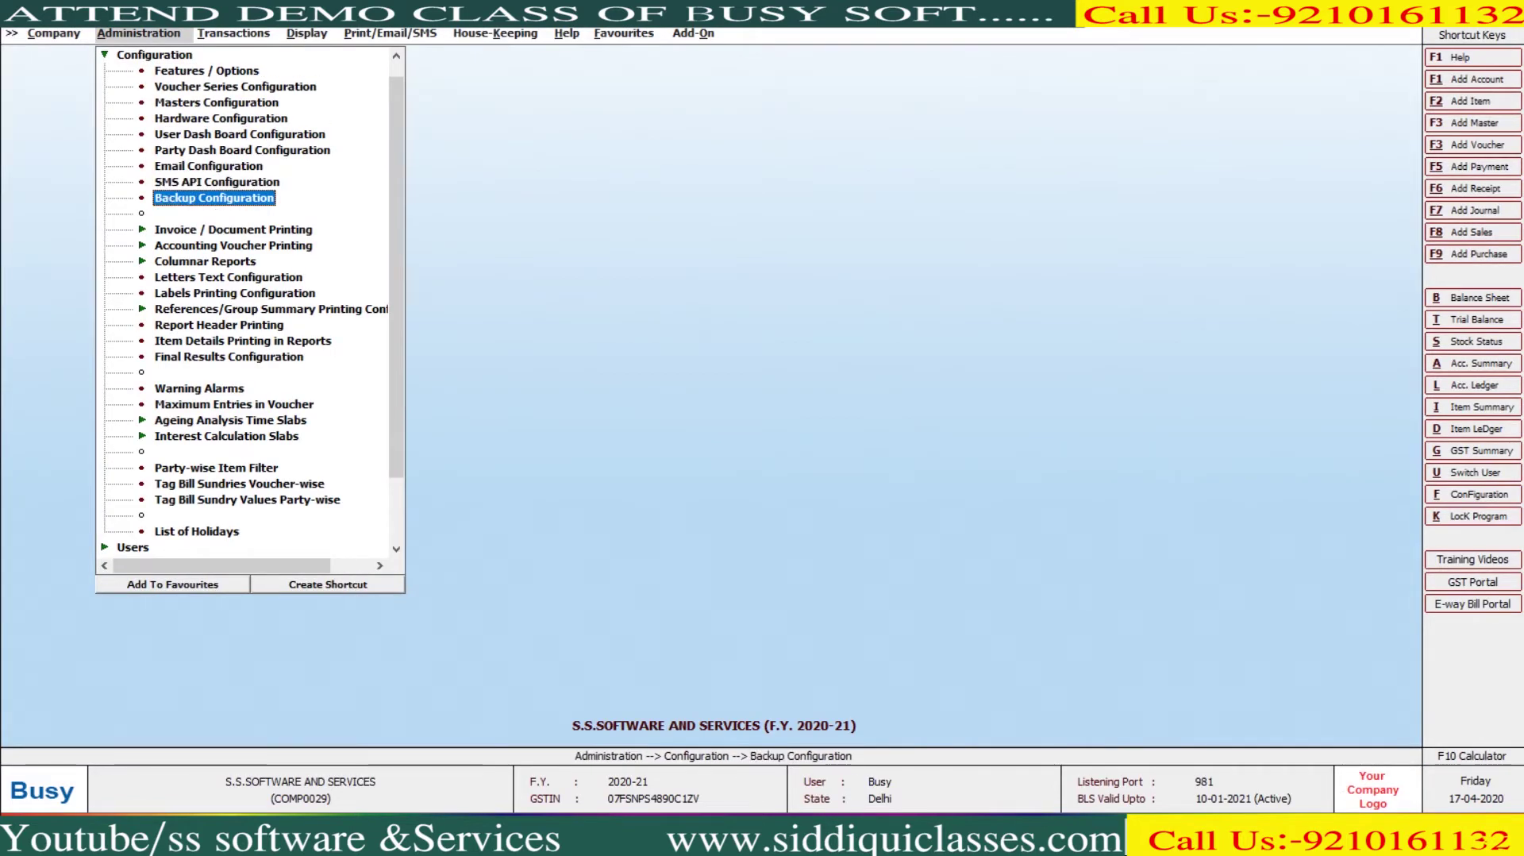
# Set Monday to Wednesday backup paths to D:\DATA\MON, D:\DATA\TUE and D:\DATA\WED
pyautogui.press('Return')
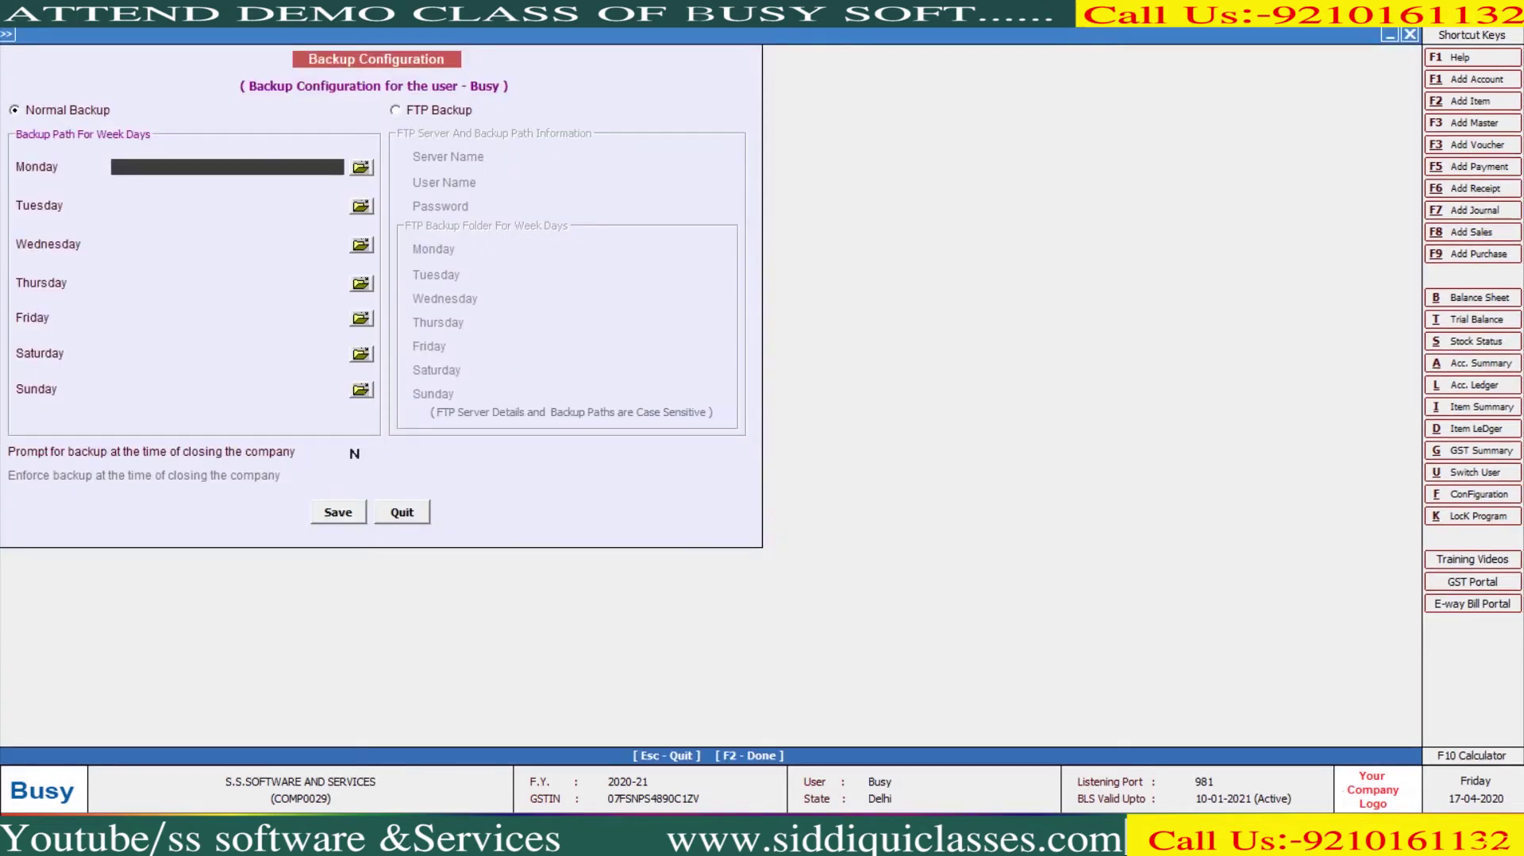
pyautogui.write('D:\\DATA\\MON')
pyautogui.press('Return')
pyautogui.write('D:\\DA')
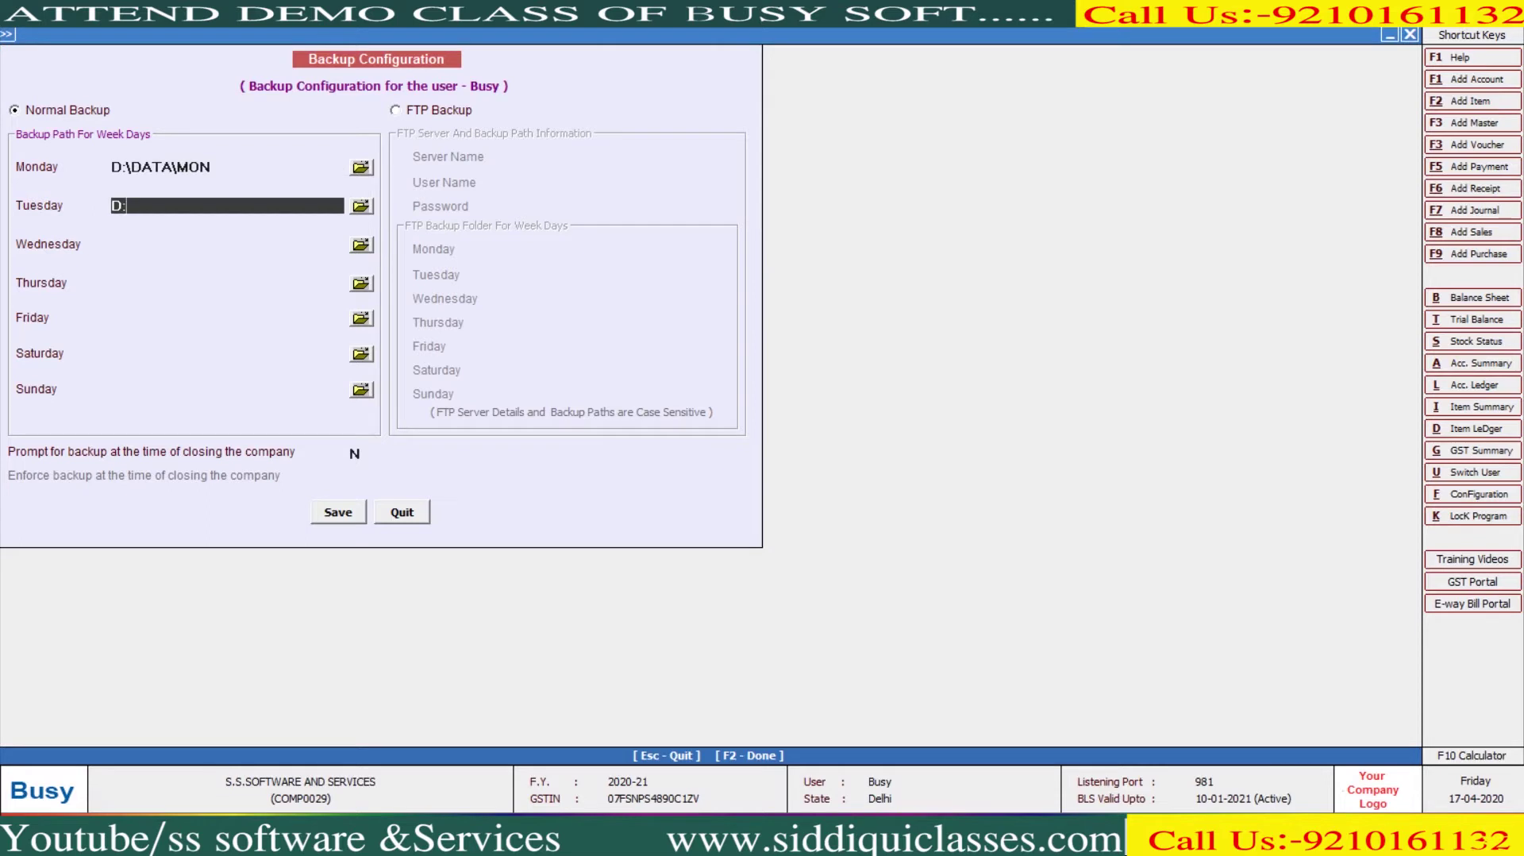
pyautogui.write('TA\\TUE')
pyautogui.press('Return')
pyautogui.write('D:\\')
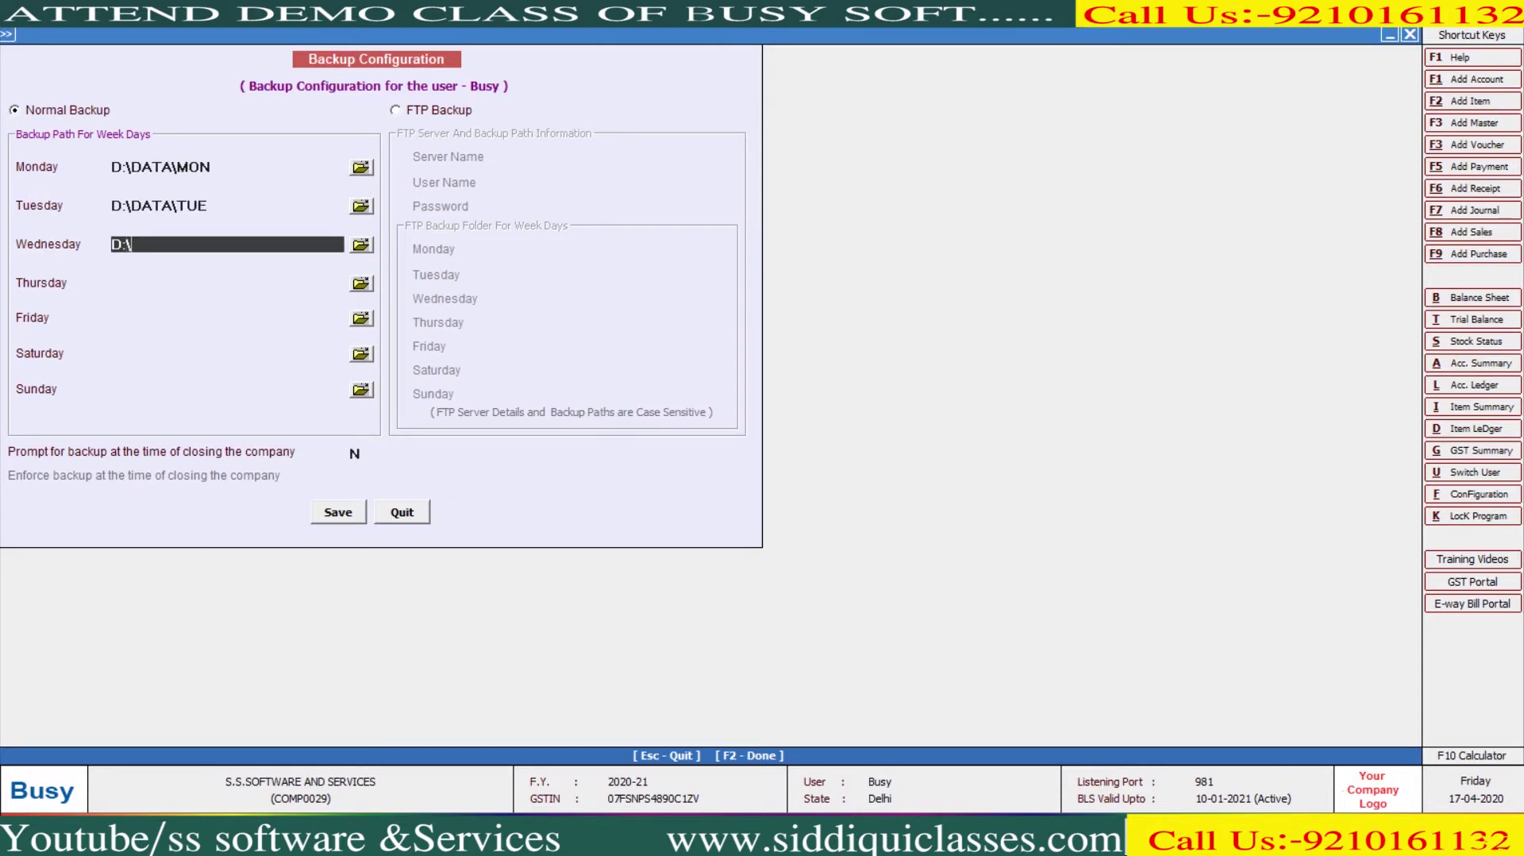
pyautogui.write('DATA\\WED')
pyautogui.press('Return')
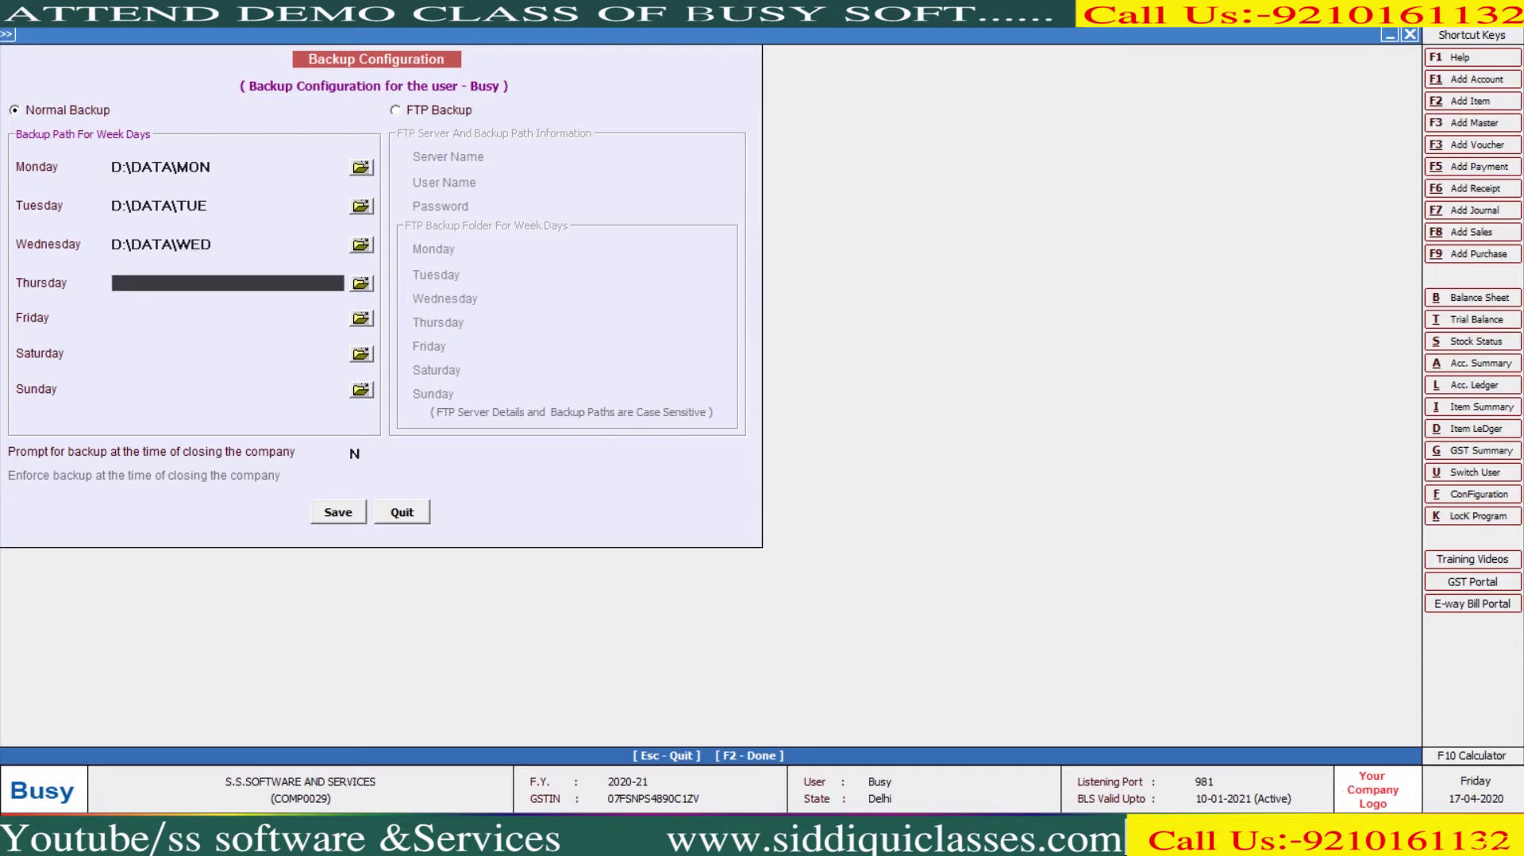
# Set Thursday to Sunday paths to D:\DATA\THU, FRI, SAT and SUN, creating the folders
pyautogui.write('D:\\DATA\\THU')
pyautogui.press('Return')
pyautogui.press('Return')
pyautogui.write('D:\\DATA')
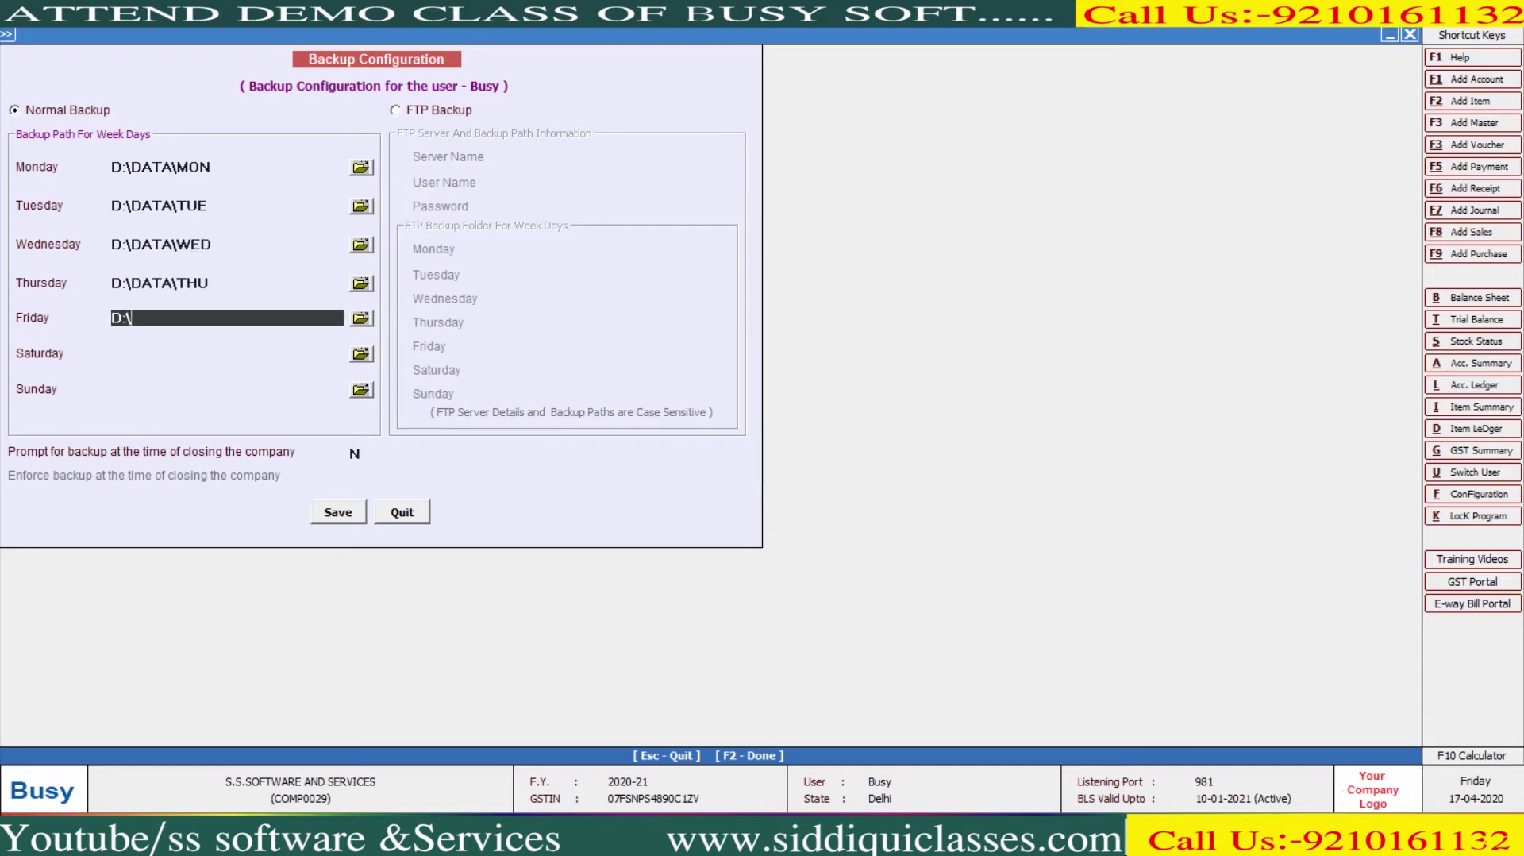
pyautogui.write('\\FRI')
pyautogui.press('Return')
pyautogui.press('Return')
pyautogui.write('DE')
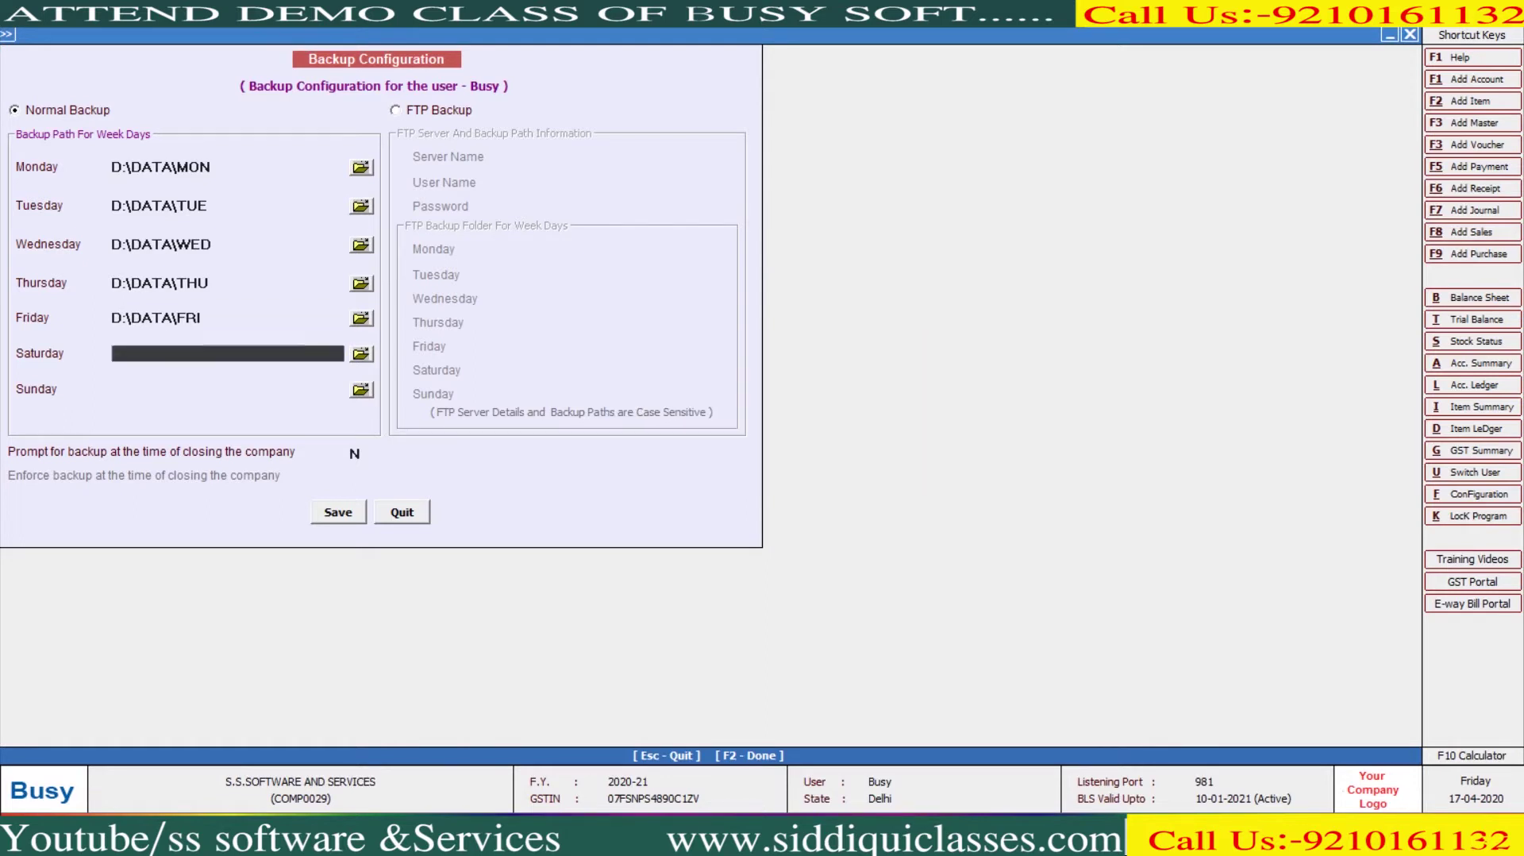
pyautogui.press('BackSpace')
pyautogui.press('Up')
pyautogui.press('Down')
pyautogui.write(':\\DATA\\SAT')
pyautogui.press('Return')
pyautogui.write('D')
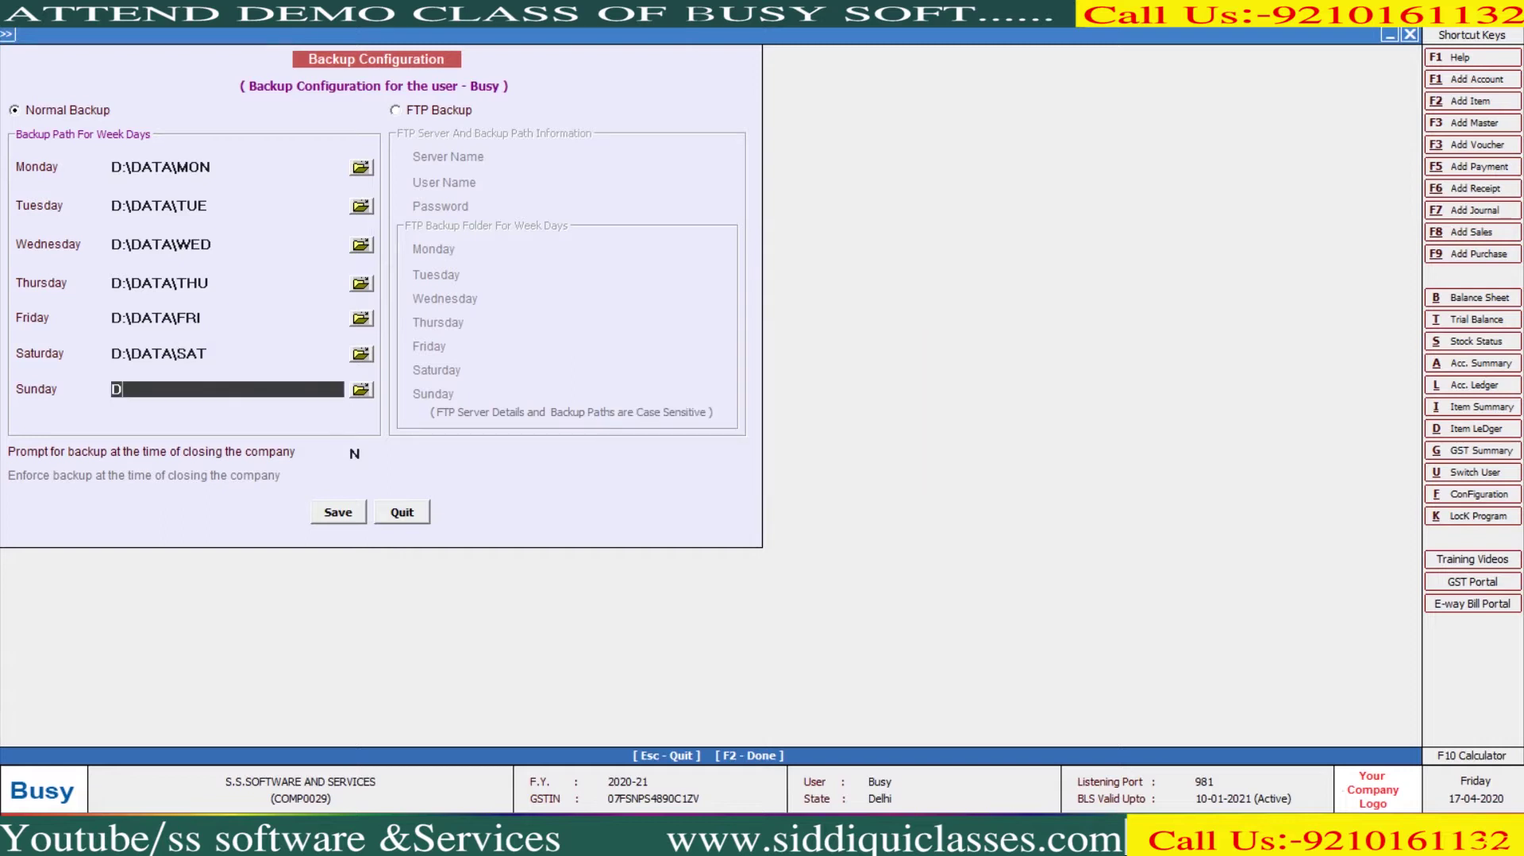
pyautogui.write(':\\DATA\\SUN')
pyautogui.press('Return')
pyautogui.press('Return')
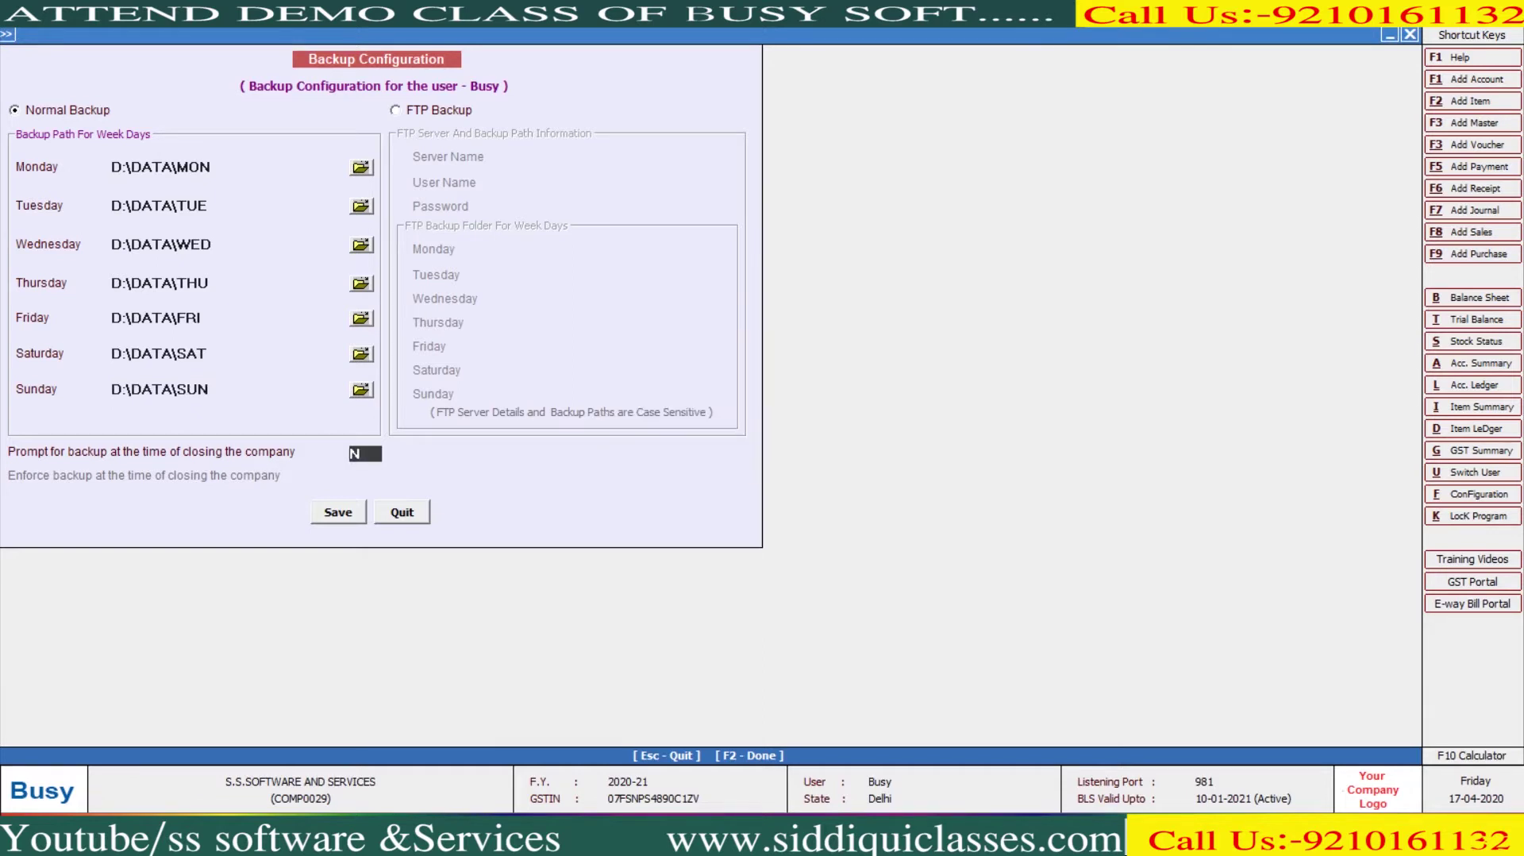
# Set Prompt and Enforce backup at company close to Y, then review the weekday paths
pyautogui.write('Y')
pyautogui.press('Return')
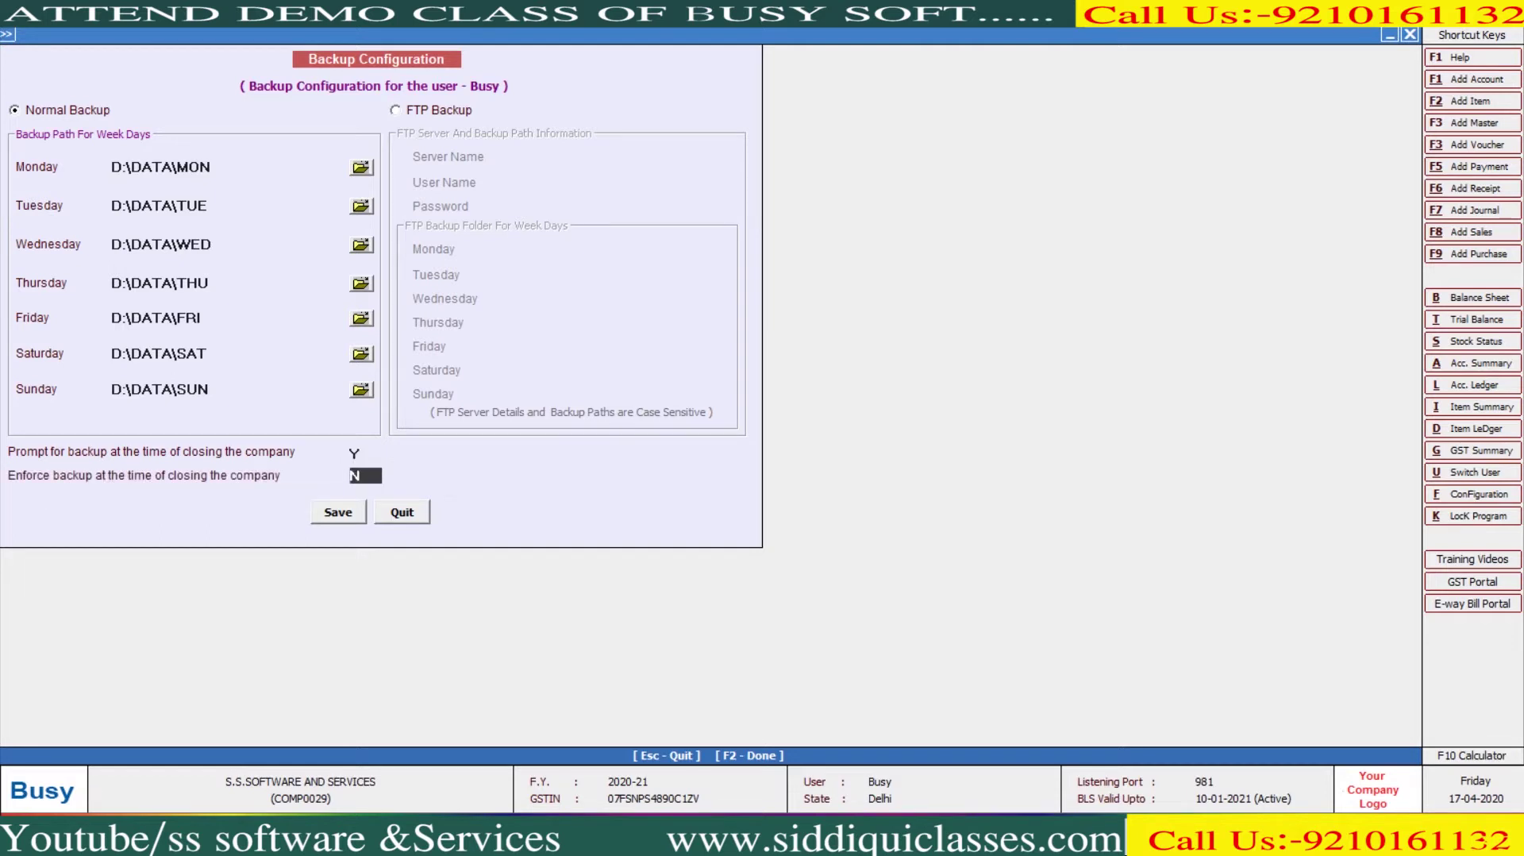
pyautogui.write('Y')
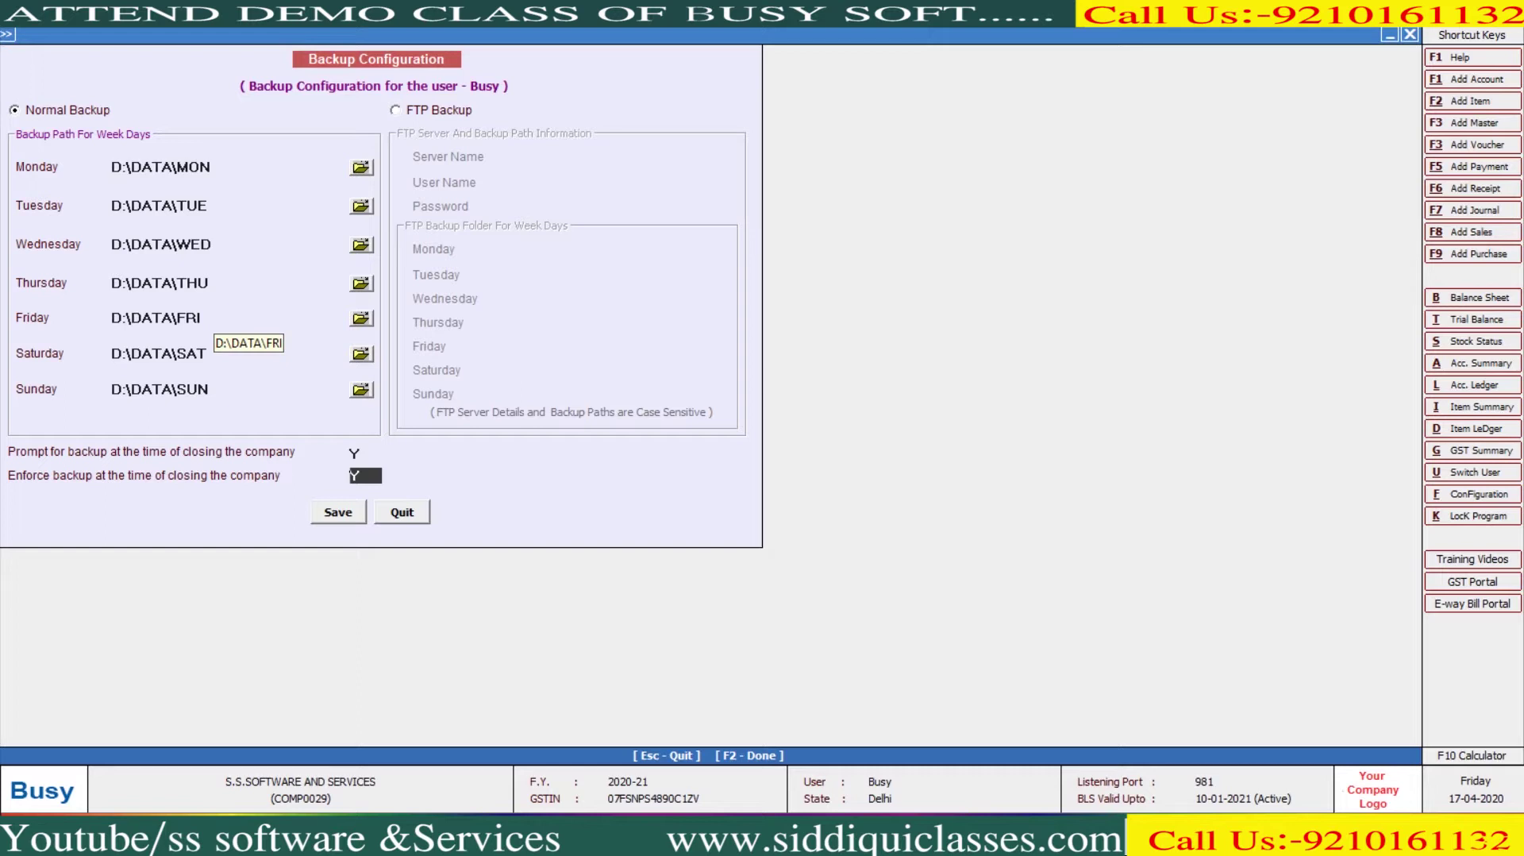
pyautogui.click(158, 283)
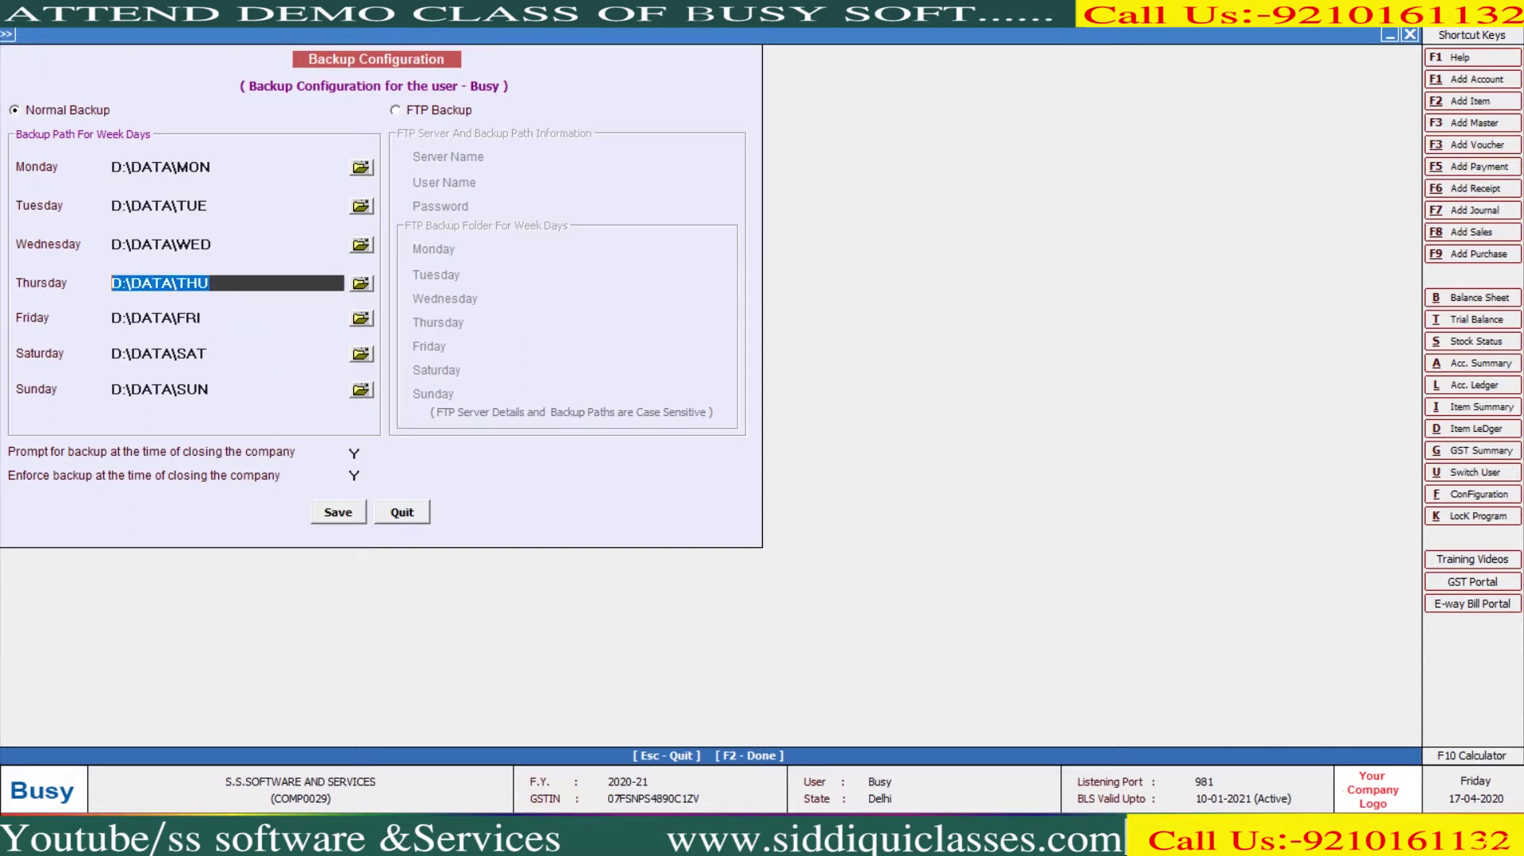
pyautogui.click(159, 206)
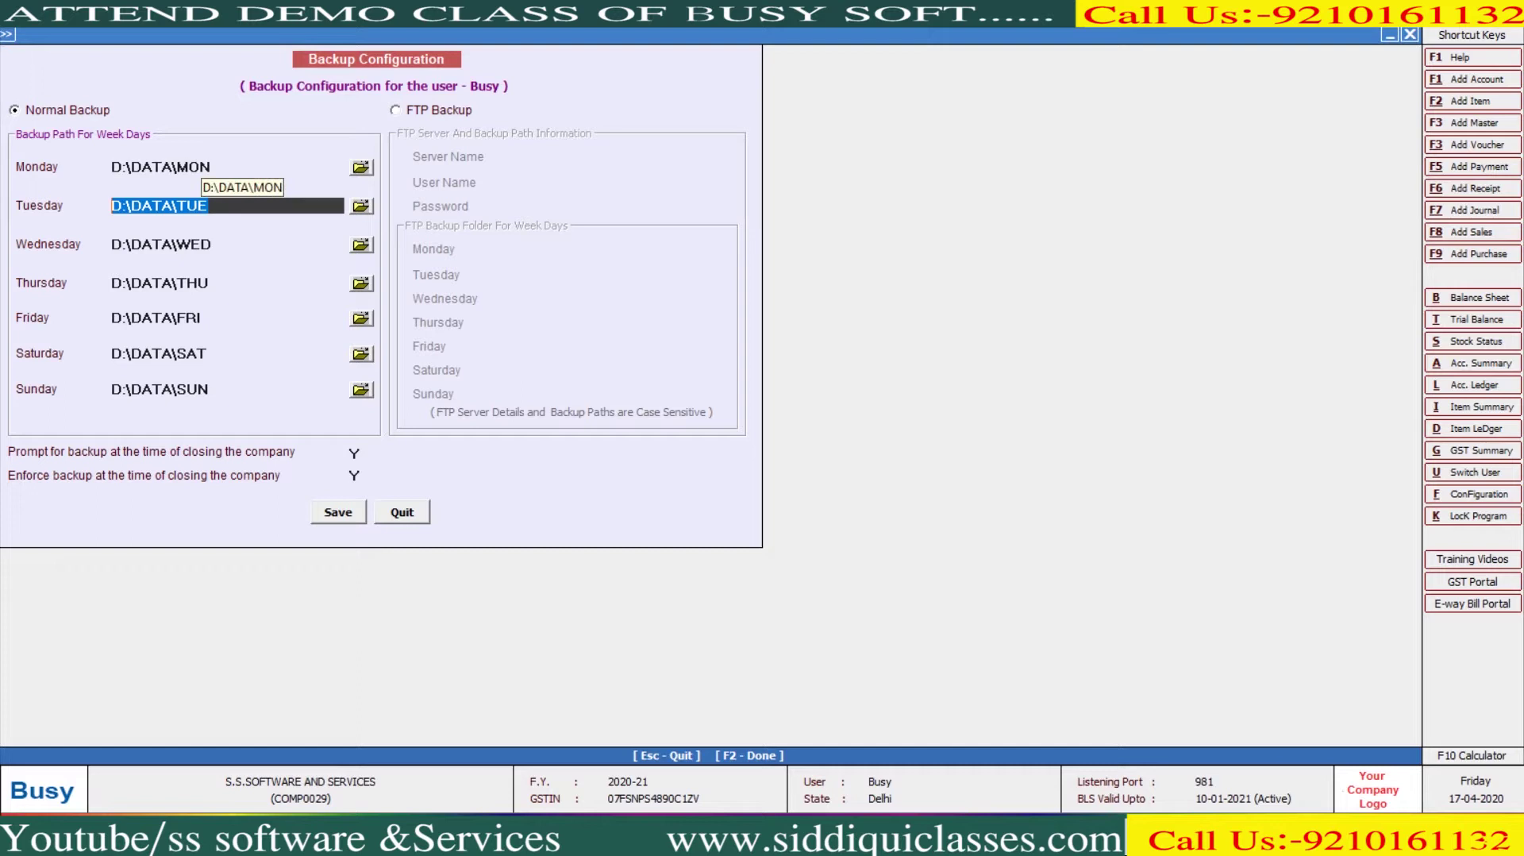
# Save the backup configuration with F2 and close the company
pyautogui.press('F2')
pyautogui.press('Return')
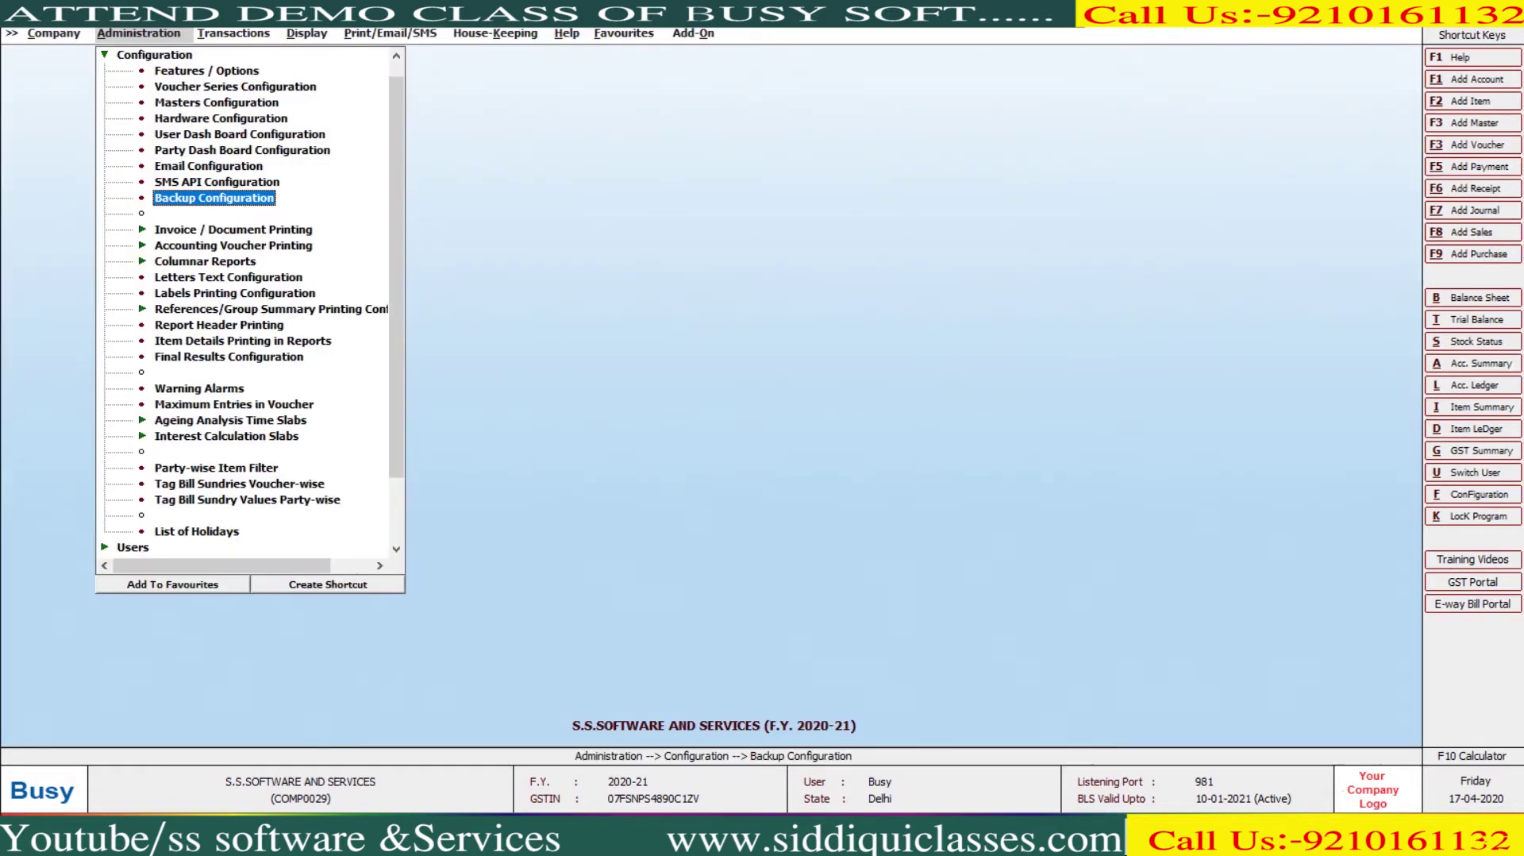
pyautogui.press('Left')
pyautogui.press('Return')
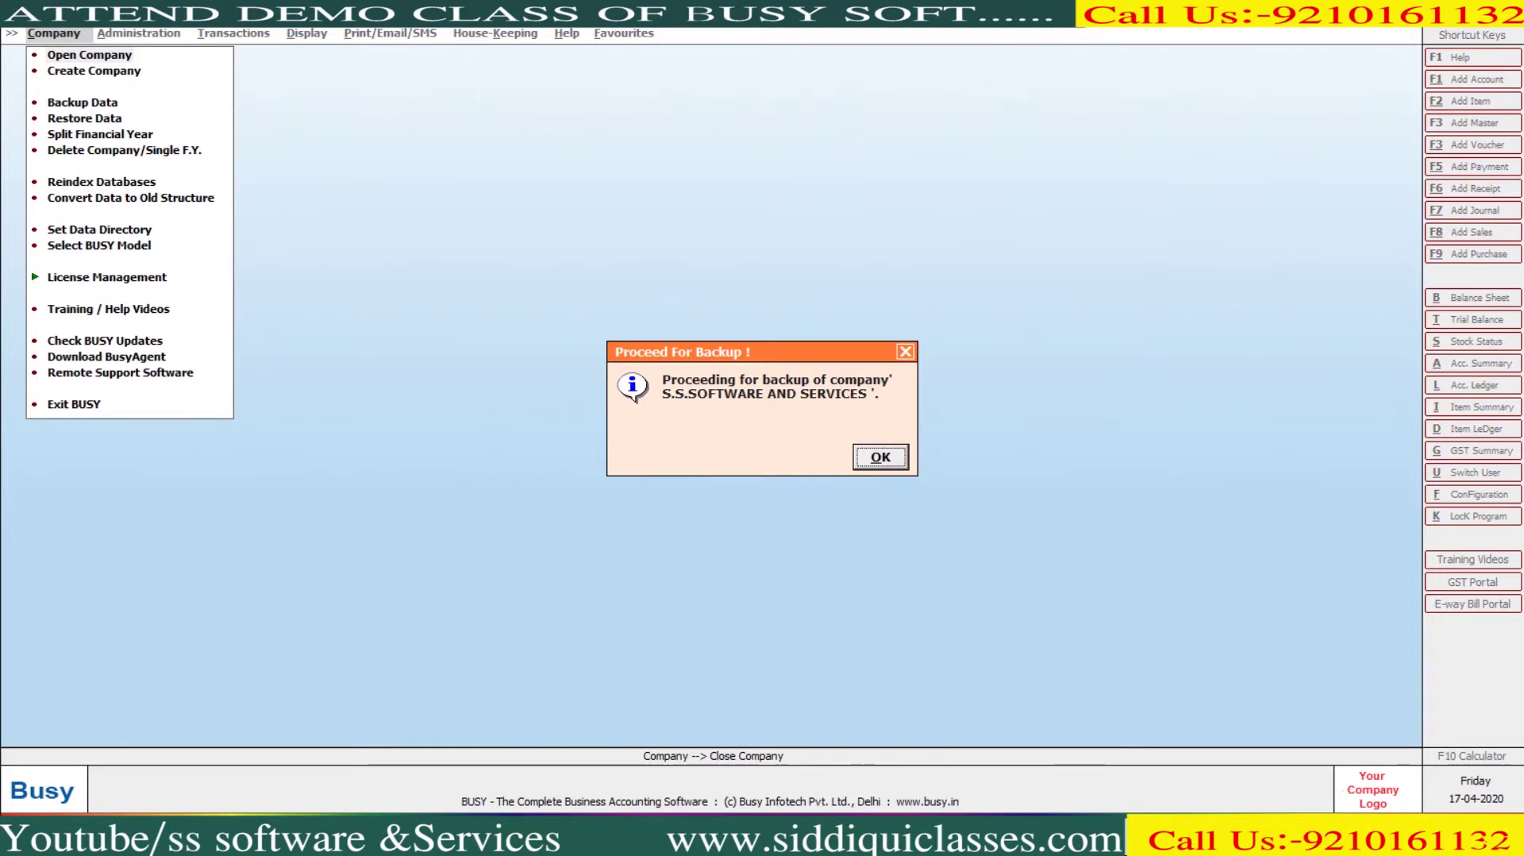
# Run the close-time backup to D:\DATA\FRI and dismiss the success message
pyautogui.press('Return')
pyautogui.press('Return')
pyautogui.press('Return')
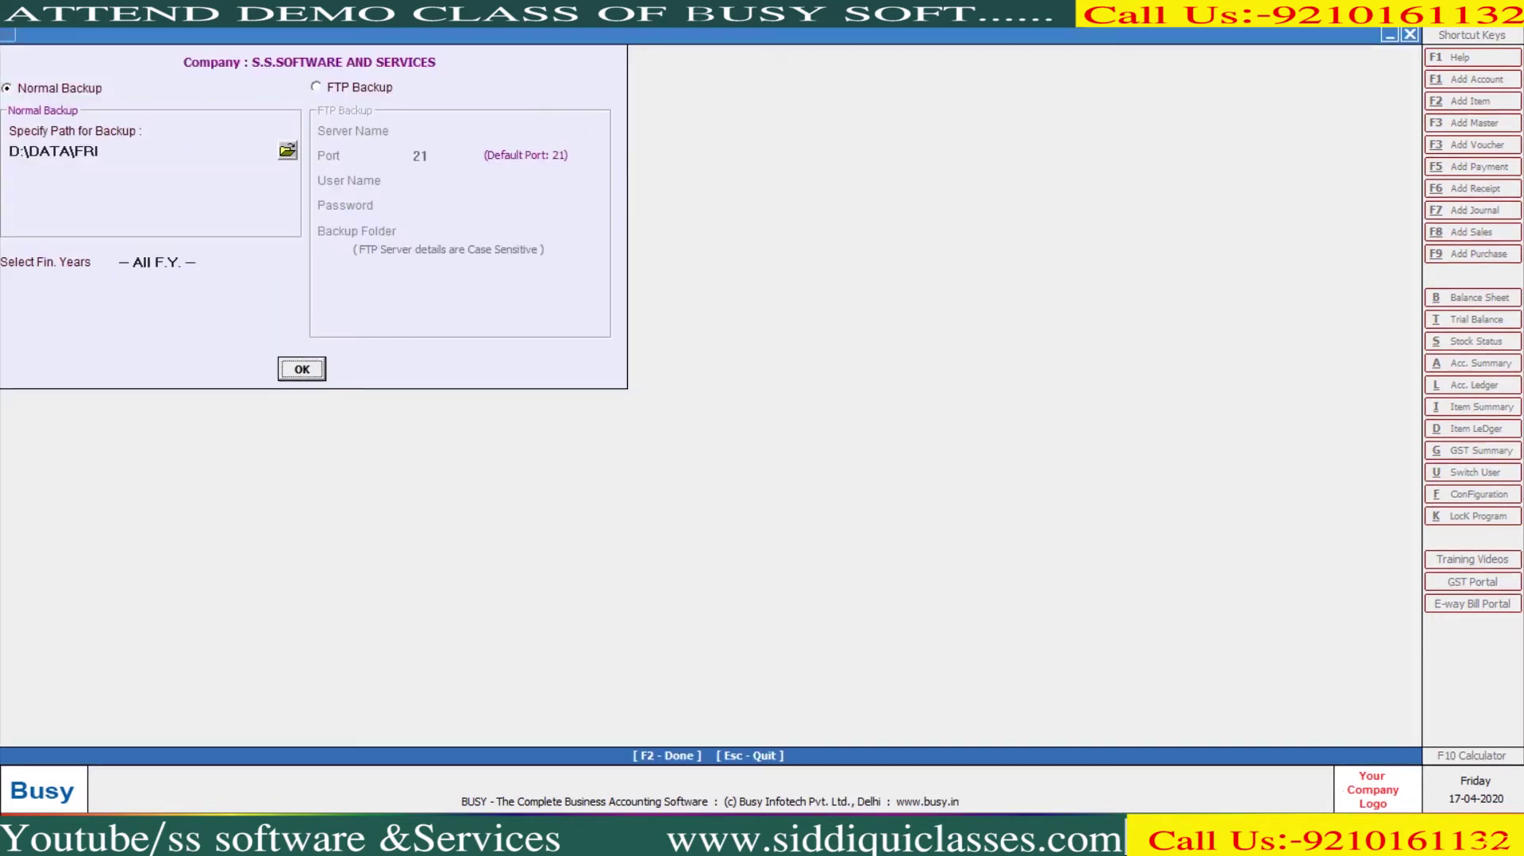
pyautogui.press('Return')
pyautogui.press('Return')
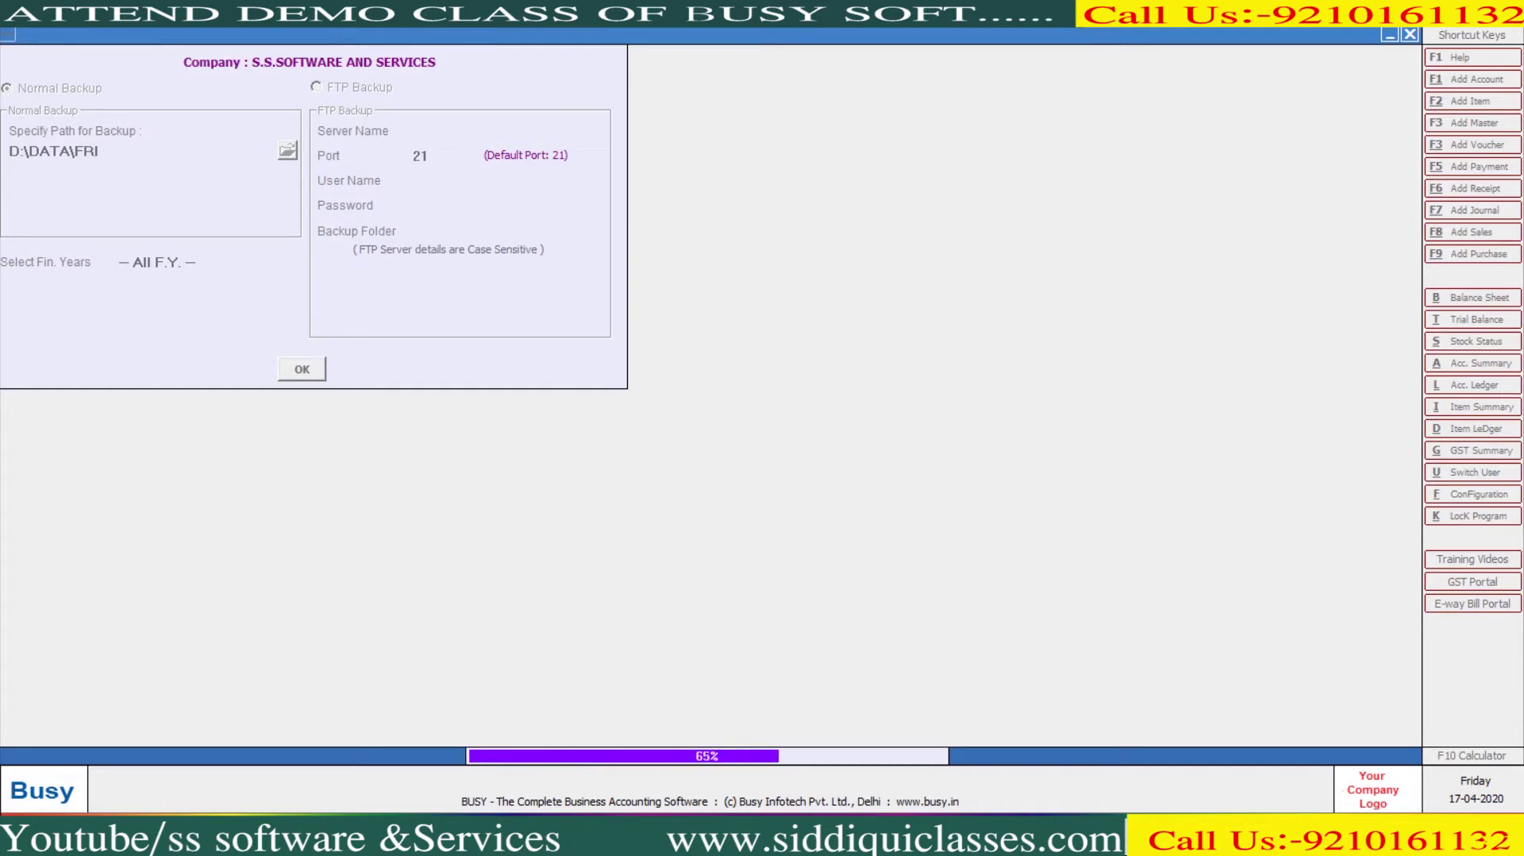
pyautogui.press('Return')
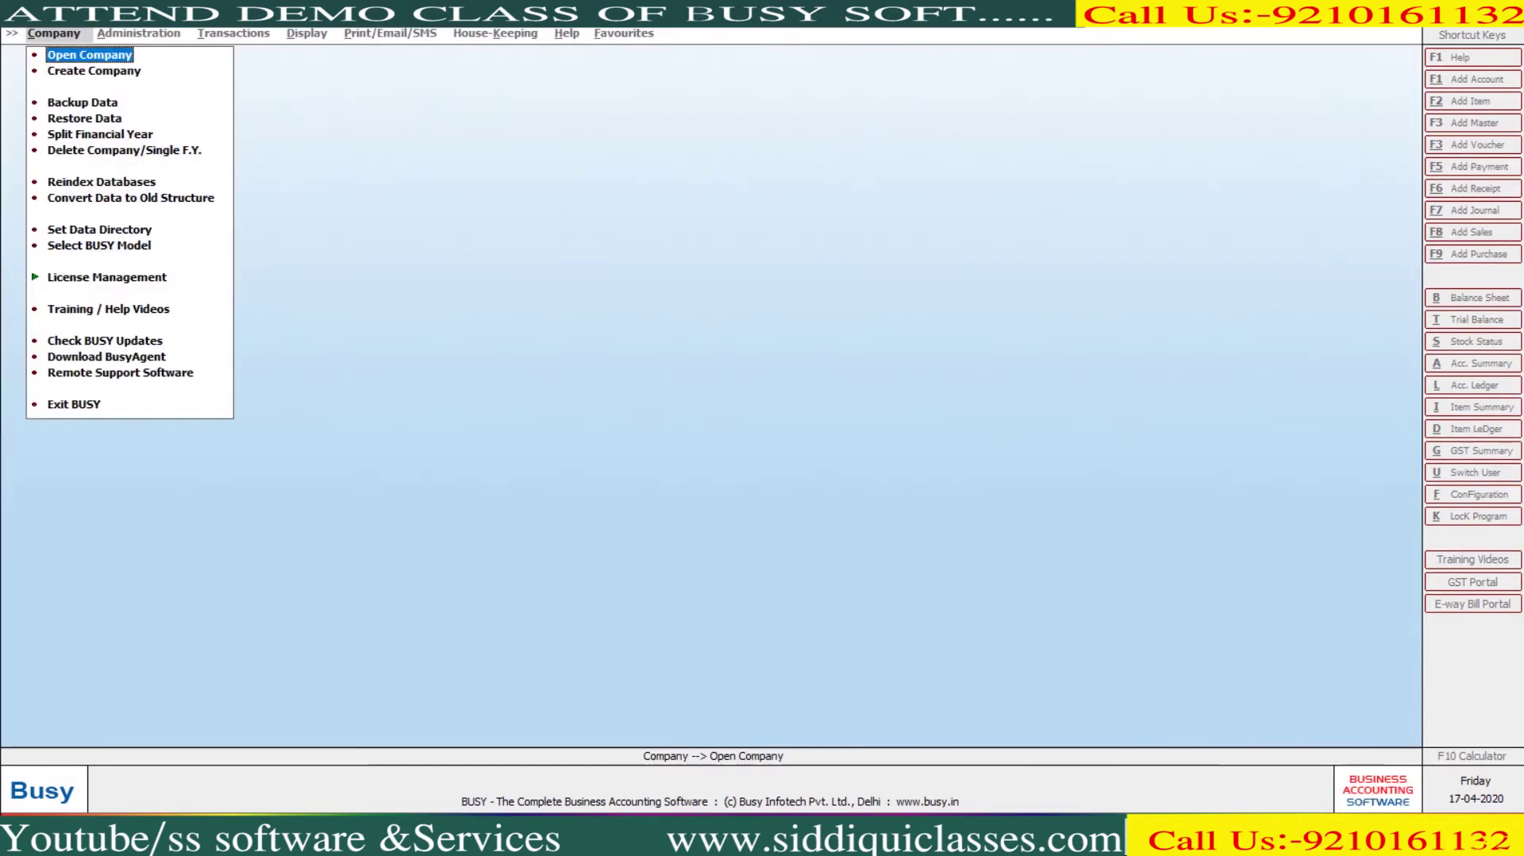
# Bring up BUSY's company list, then view the backup files in D:\DATA\FRI in File Explorer
pyautogui.press('Return')
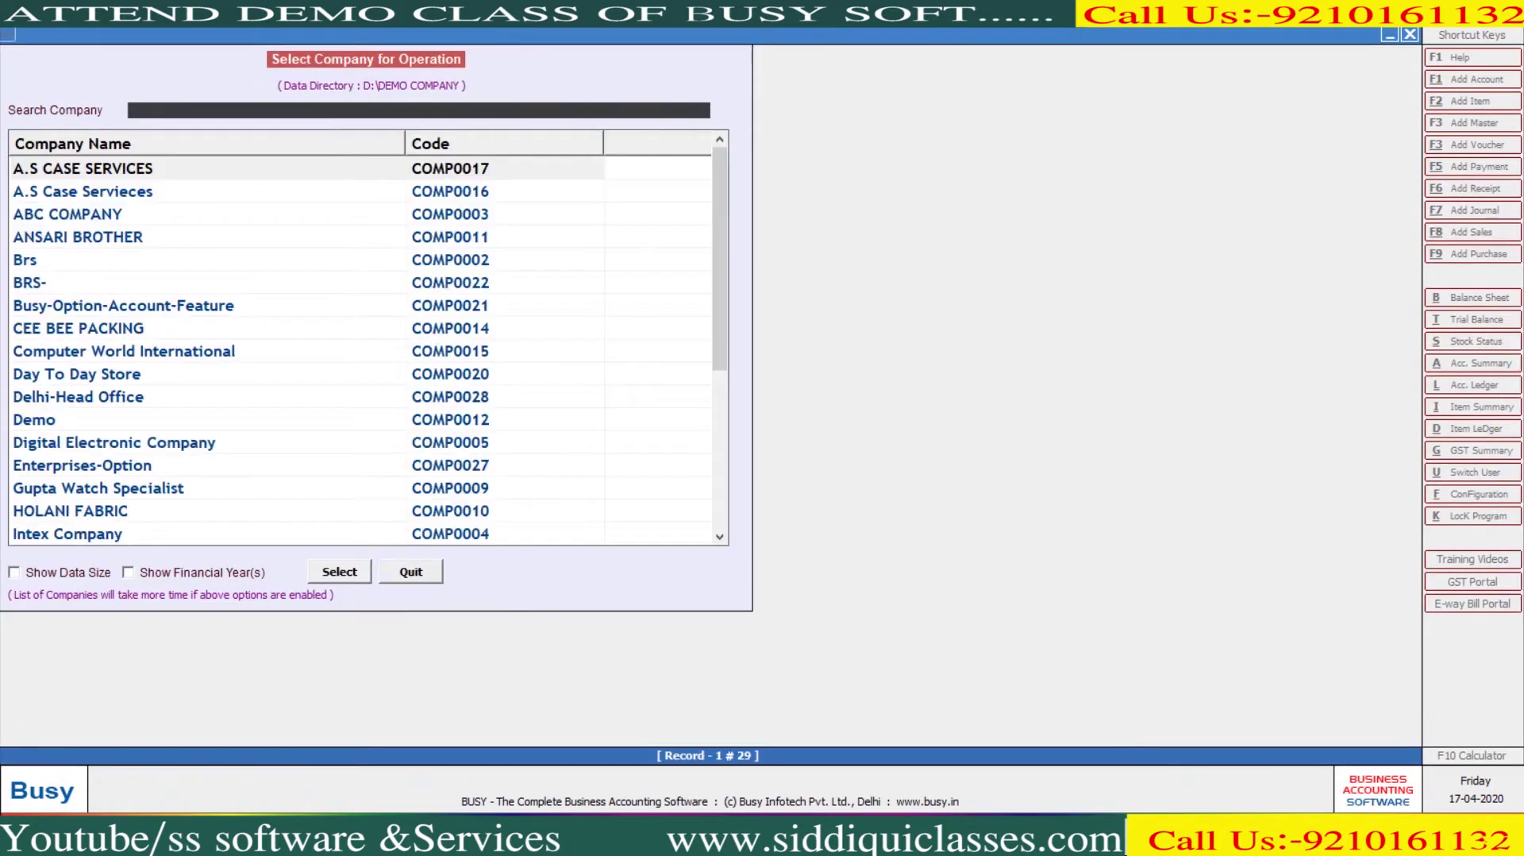
pyautogui.press('super+e')
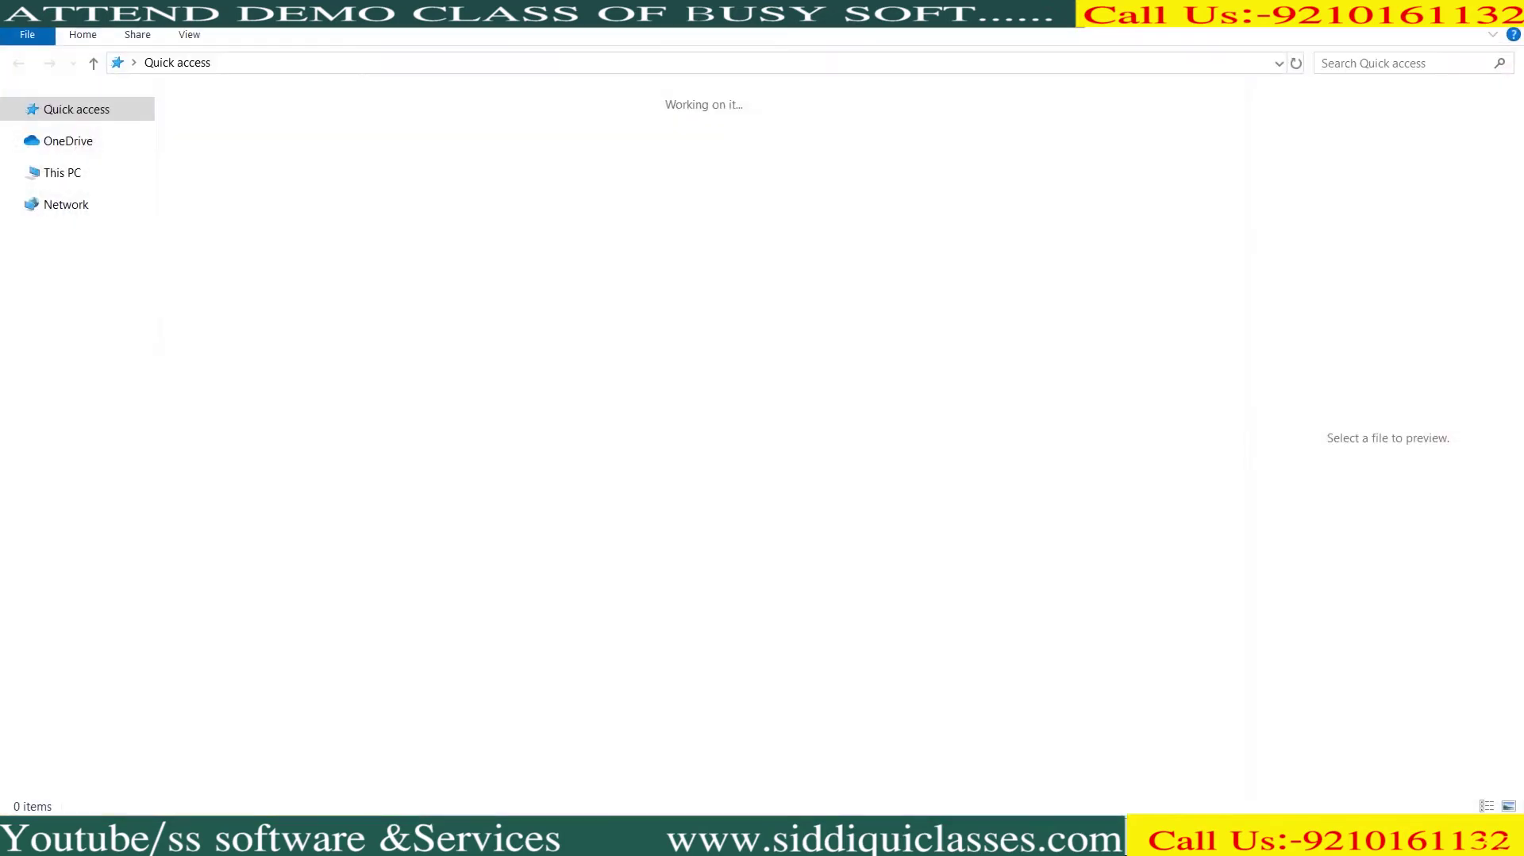
pyautogui.click(95, 386)
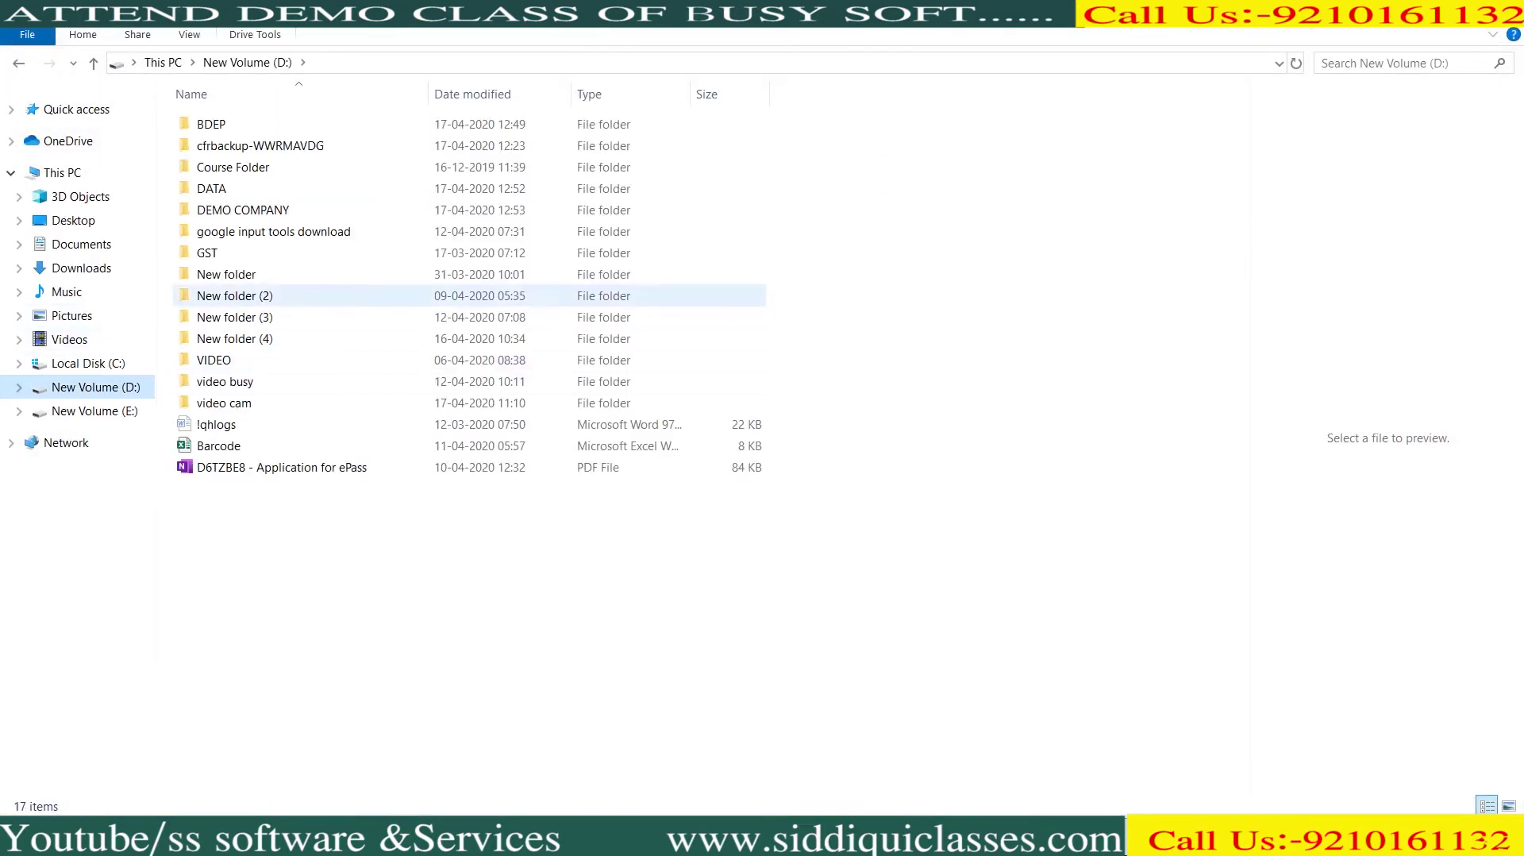
pyautogui.click(211, 188)
pyautogui.press('Return')
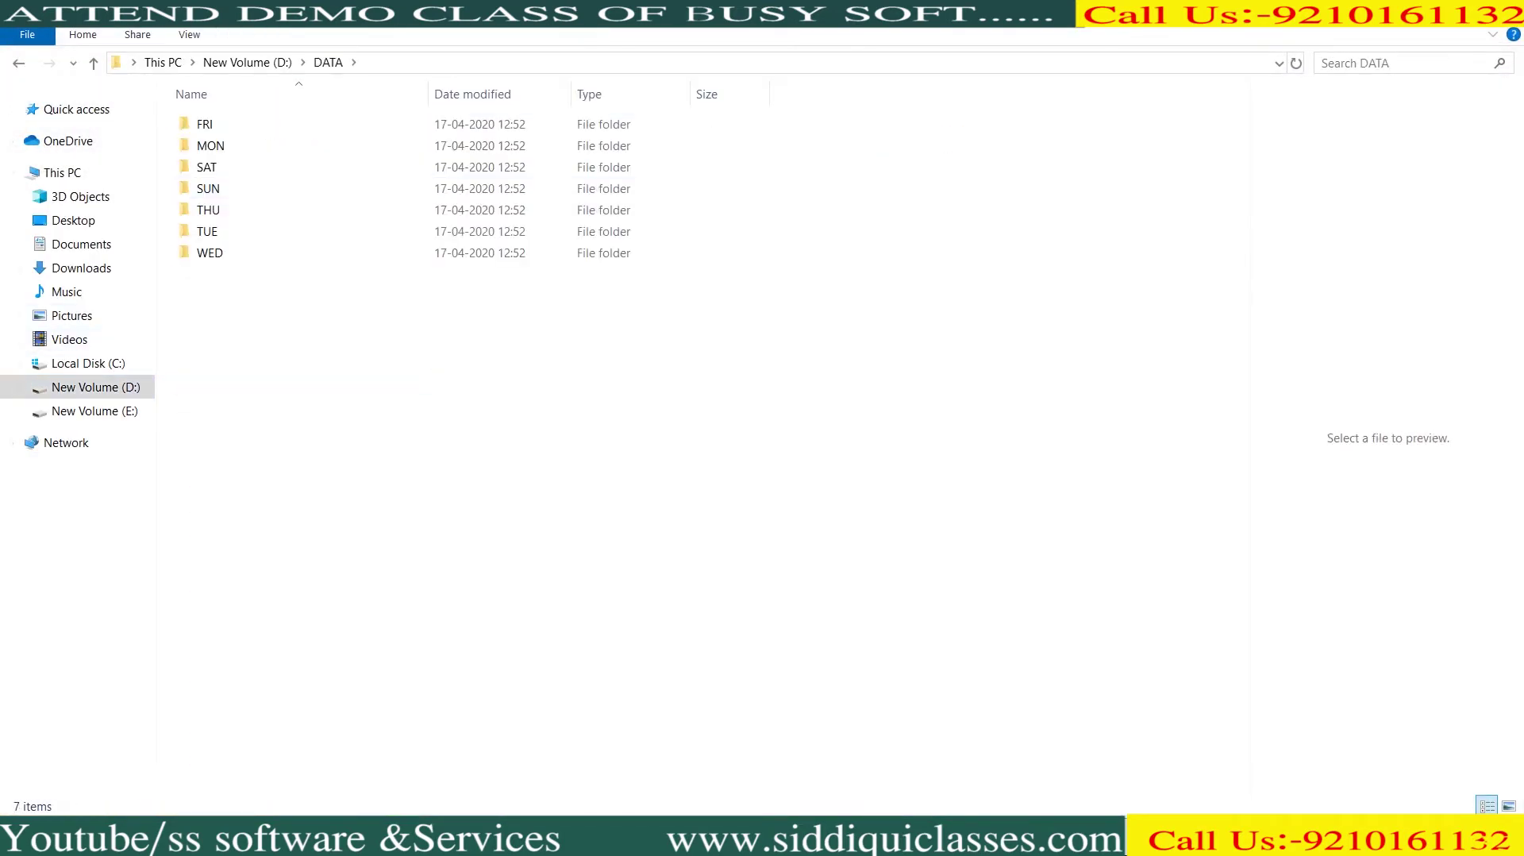
pyautogui.press('Down')
pyautogui.press('Return')
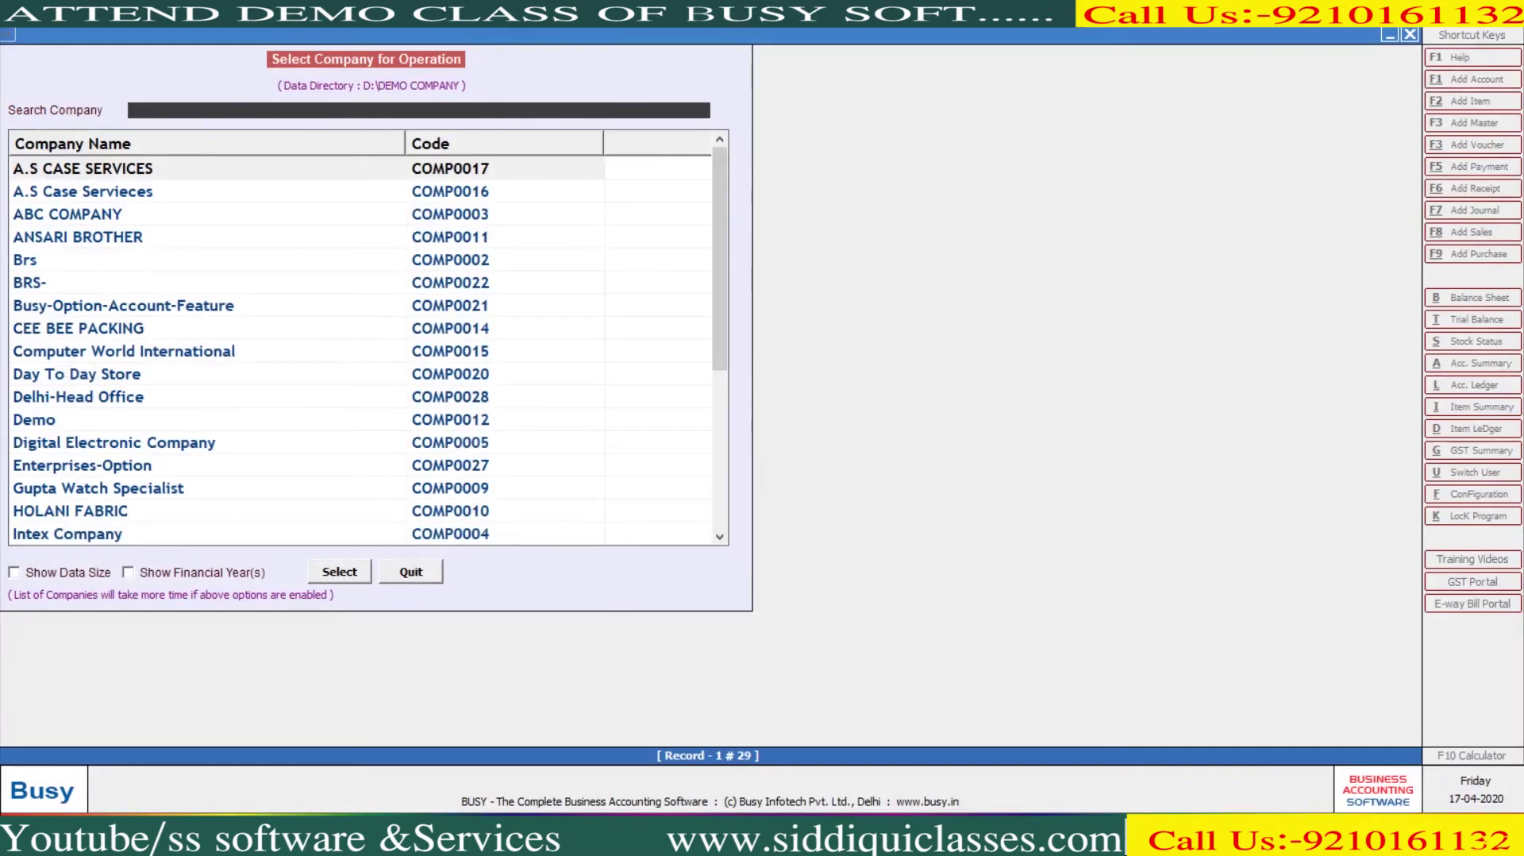
pyautogui.press('Escape')
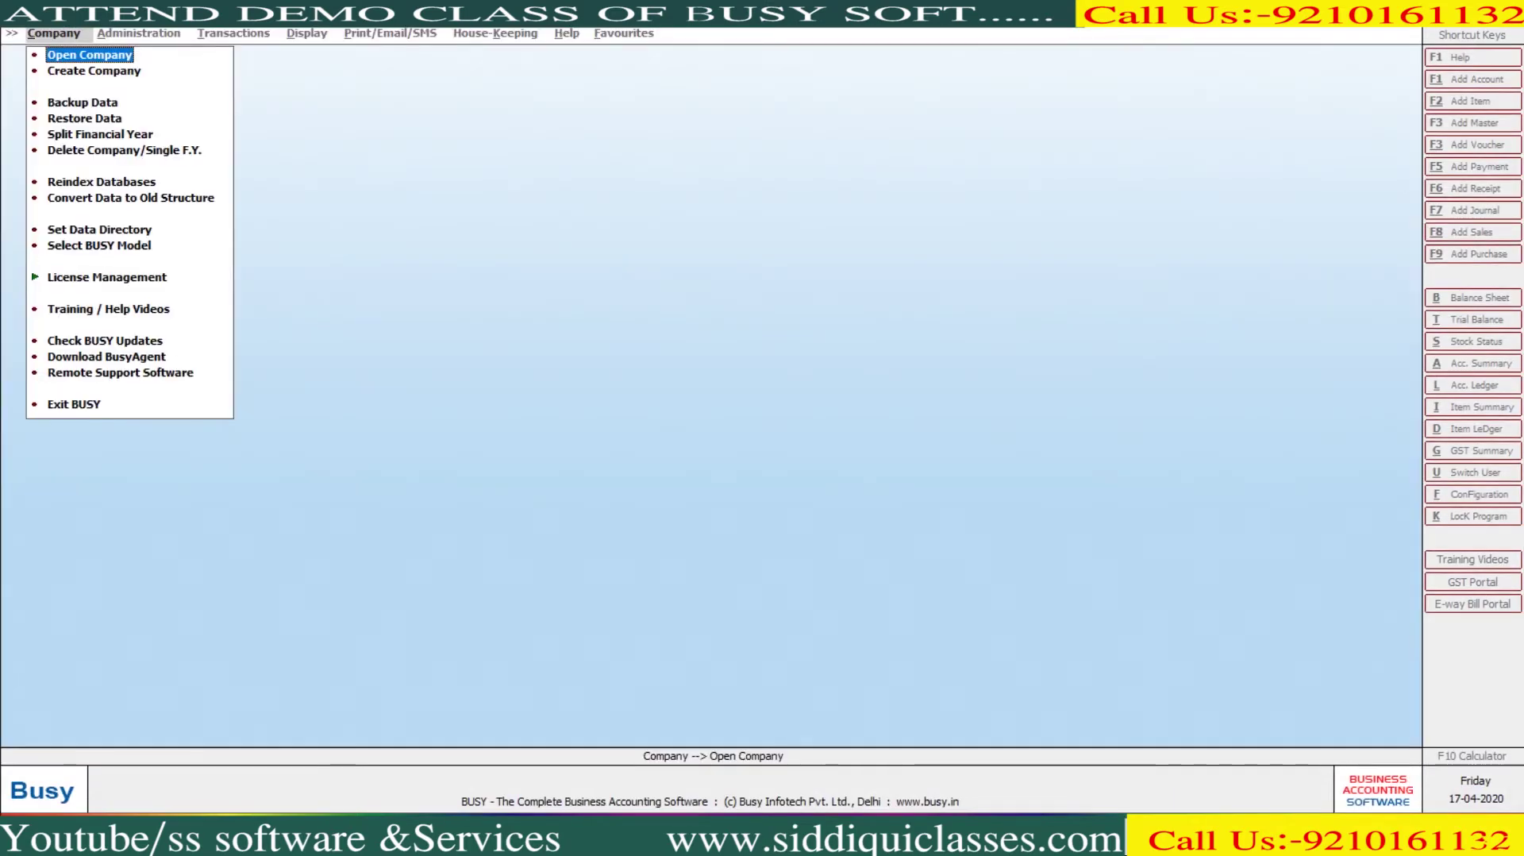
pyautogui.press('Return')
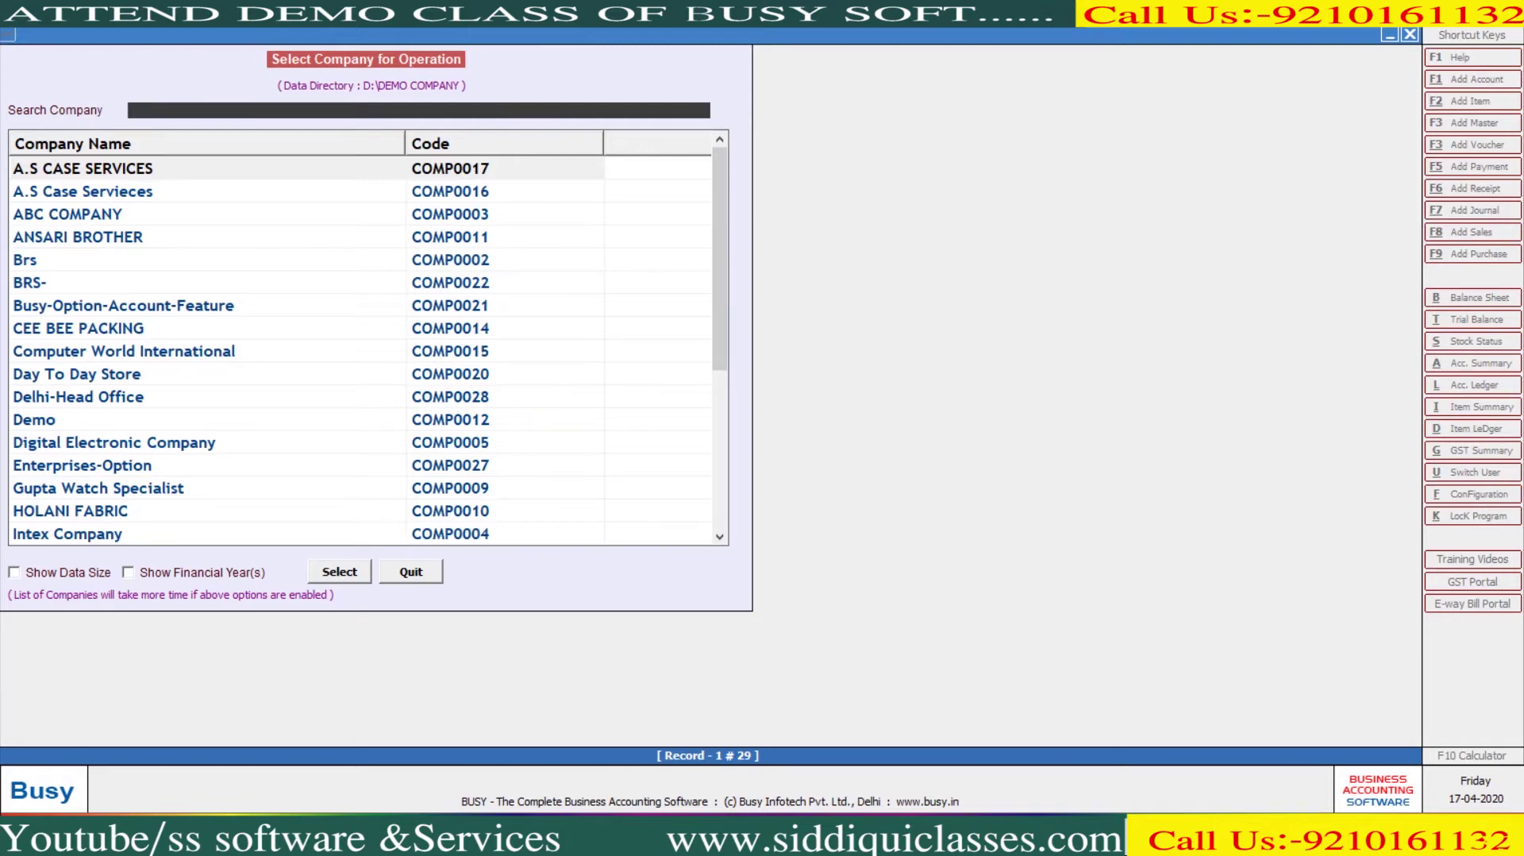
pyautogui.press('super+e')
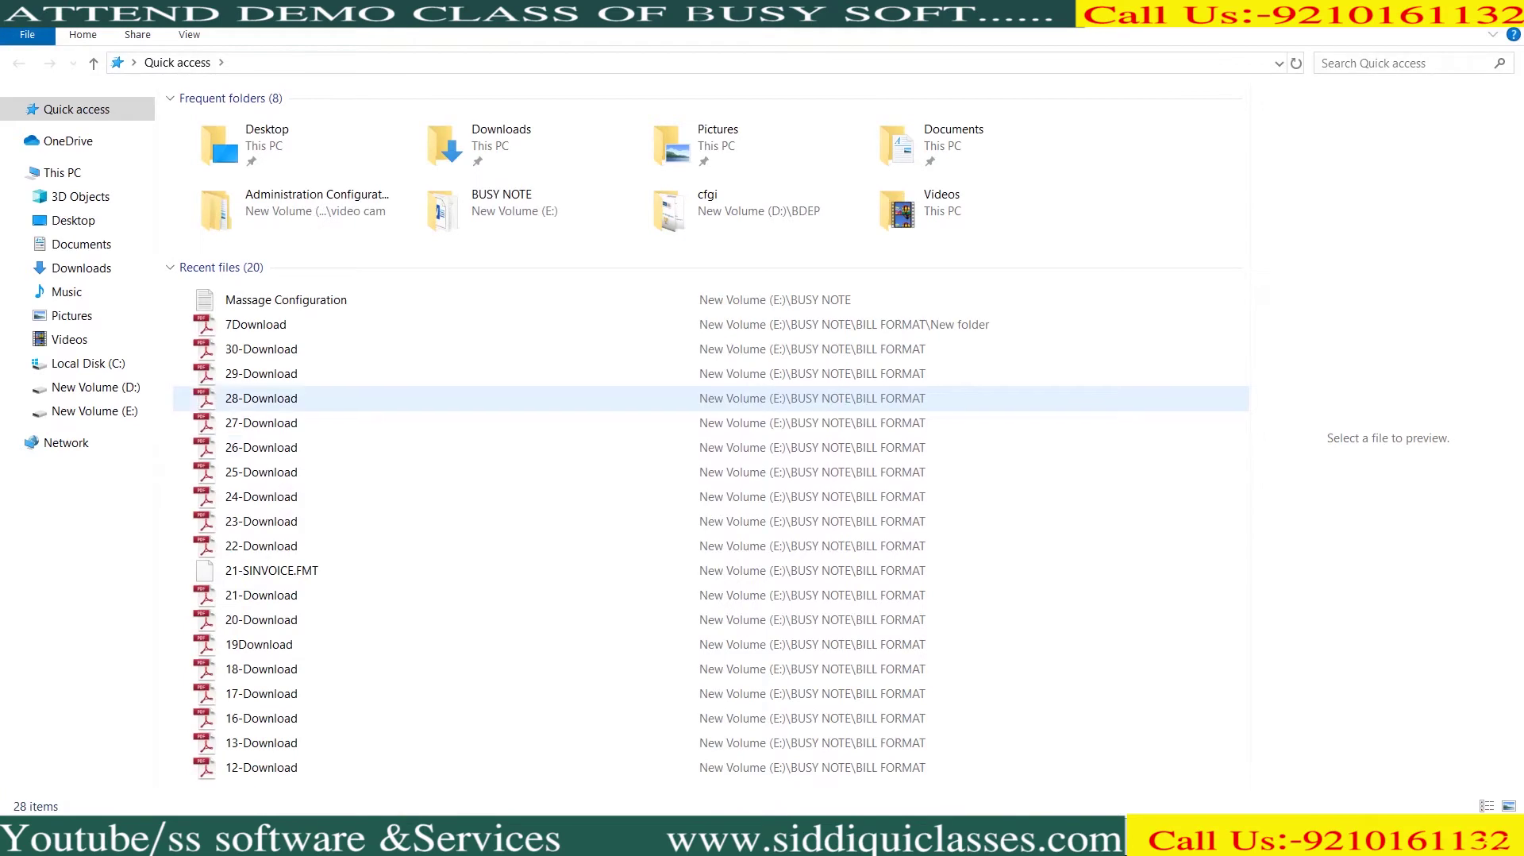
pyautogui.hotkey('alt', 'Tab')
pyautogui.press('Escape')
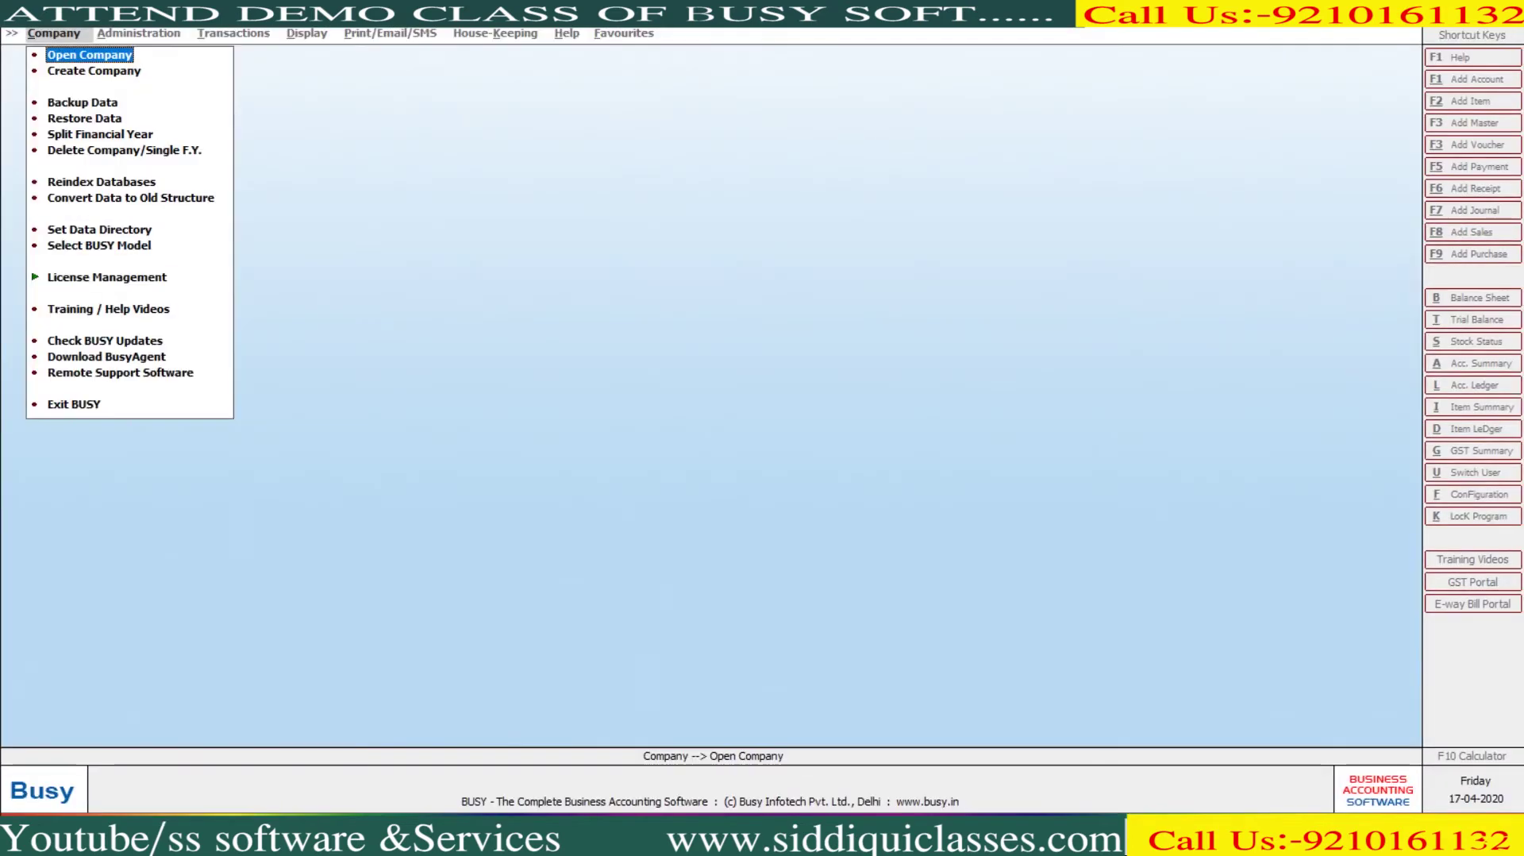
pyautogui.press('Return')
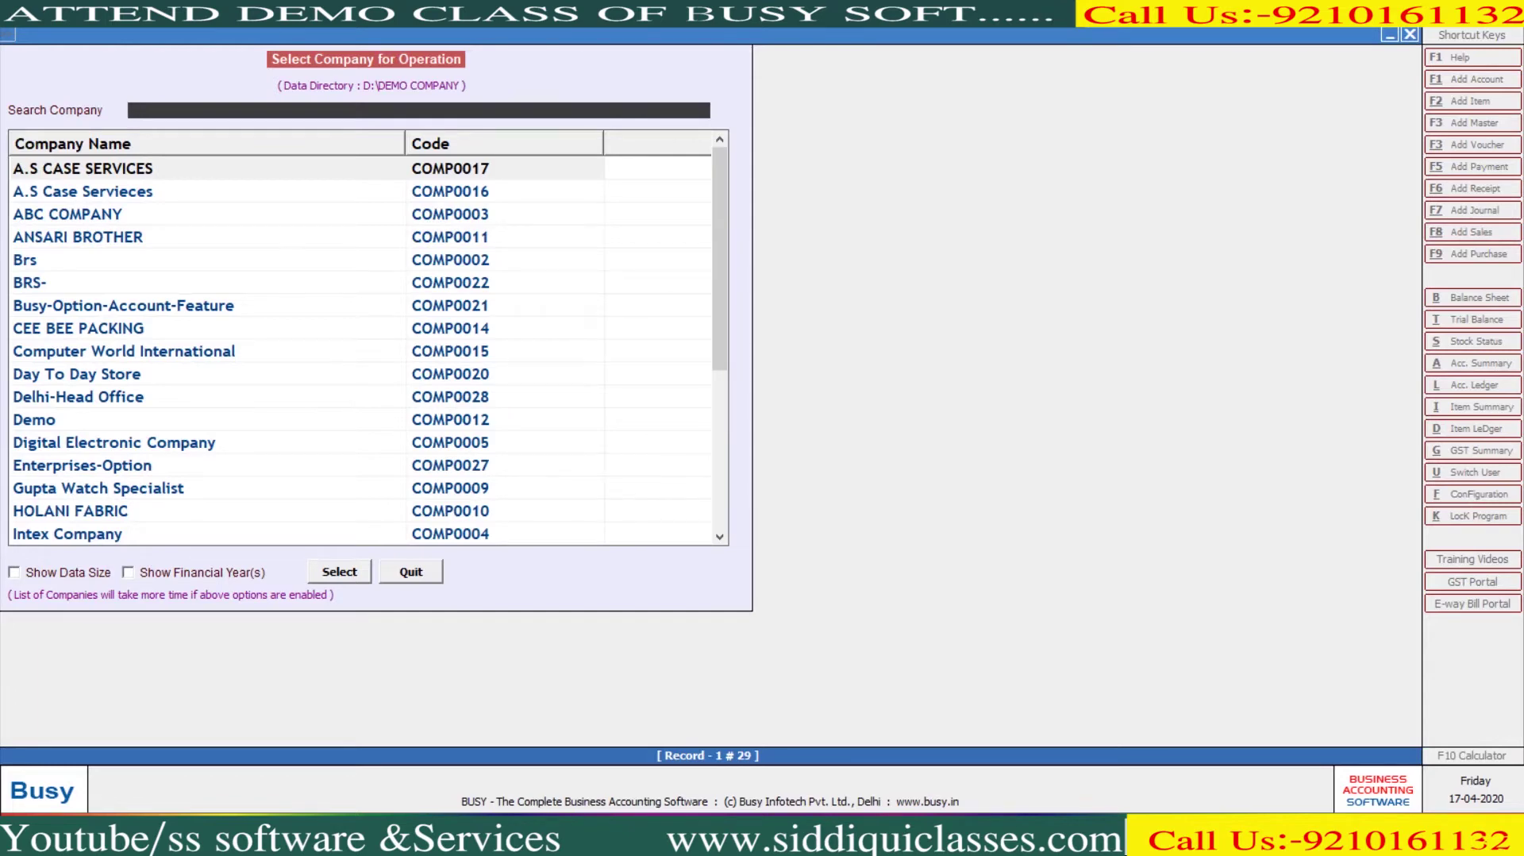
pyautogui.hotkey('alt', 'Tab')
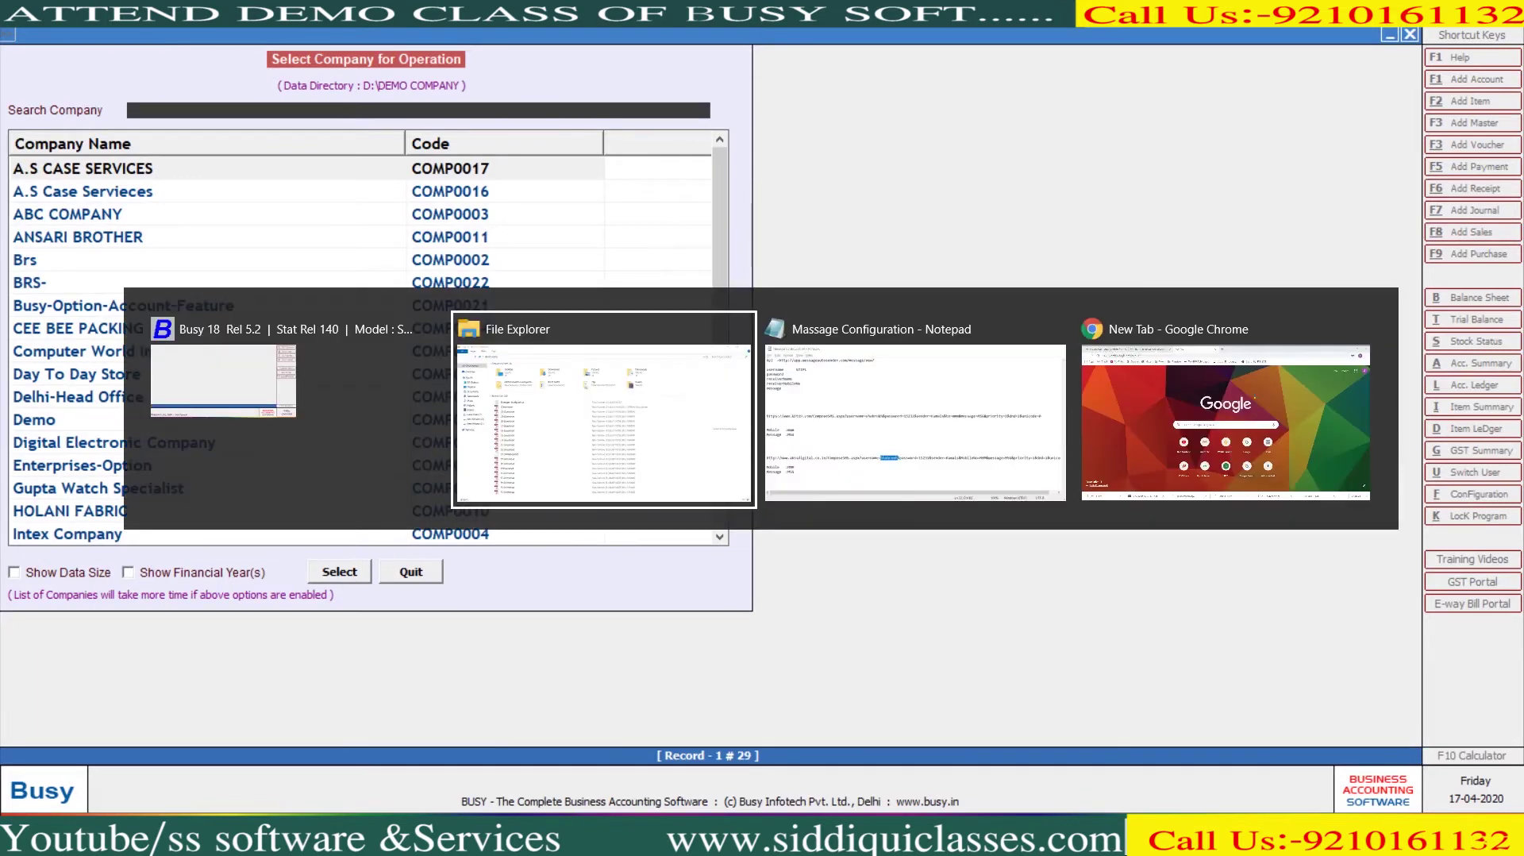
# Copy the DEMO COMPANY folder from New Volume (D:) and paste it into E:\BUSY NOTE
pyautogui.click(87, 387)
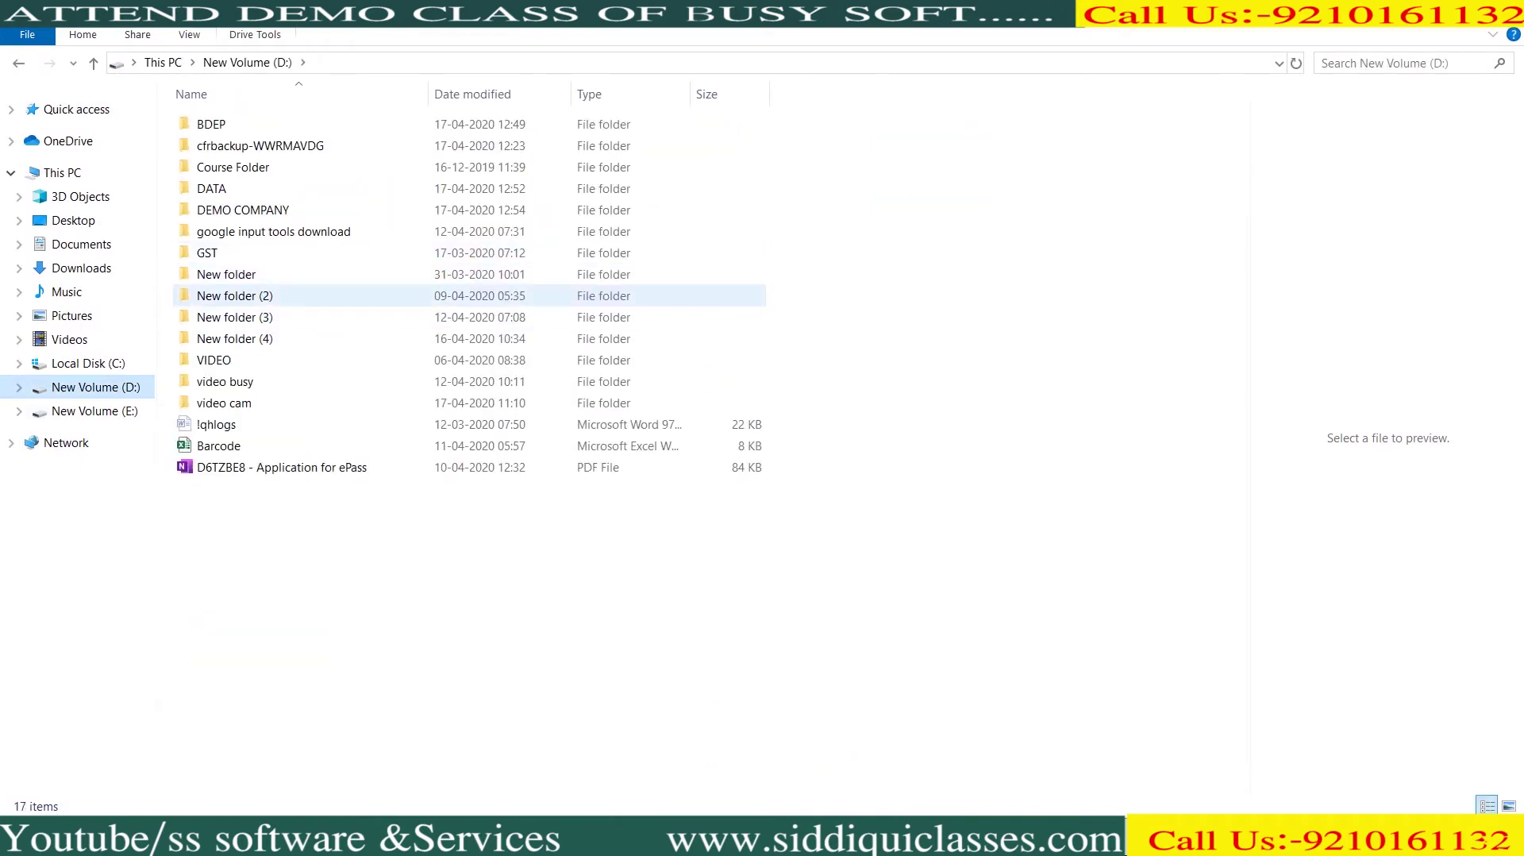
pyautogui.click(243, 210)
pyautogui.rightClick(287, 211)
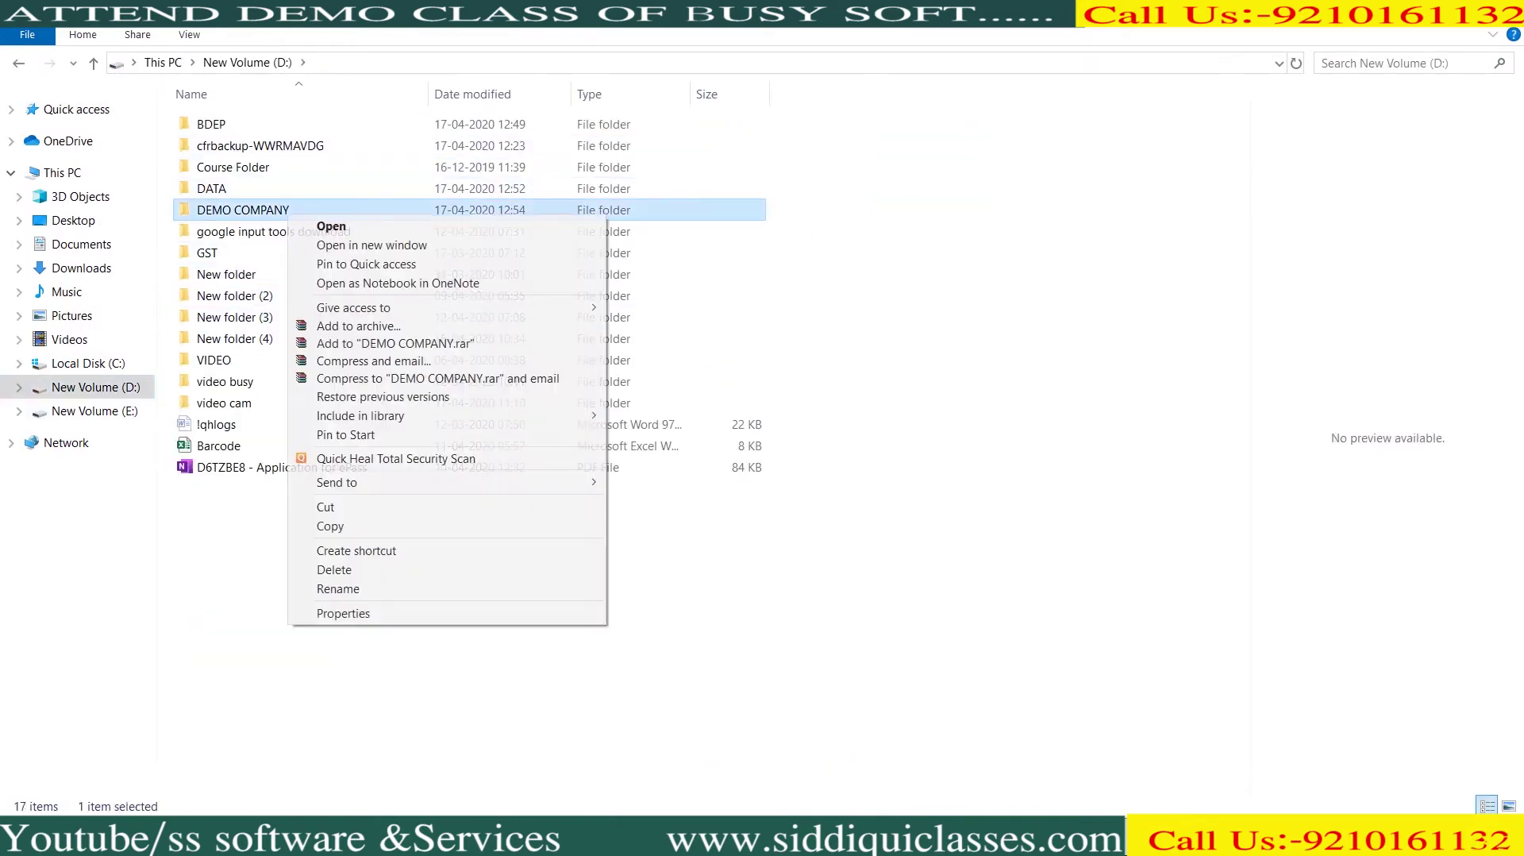
pyautogui.click(357, 525)
pyautogui.click(93, 410)
pyautogui.doubleClick(221, 159)
pyautogui.rightClick(254, 304)
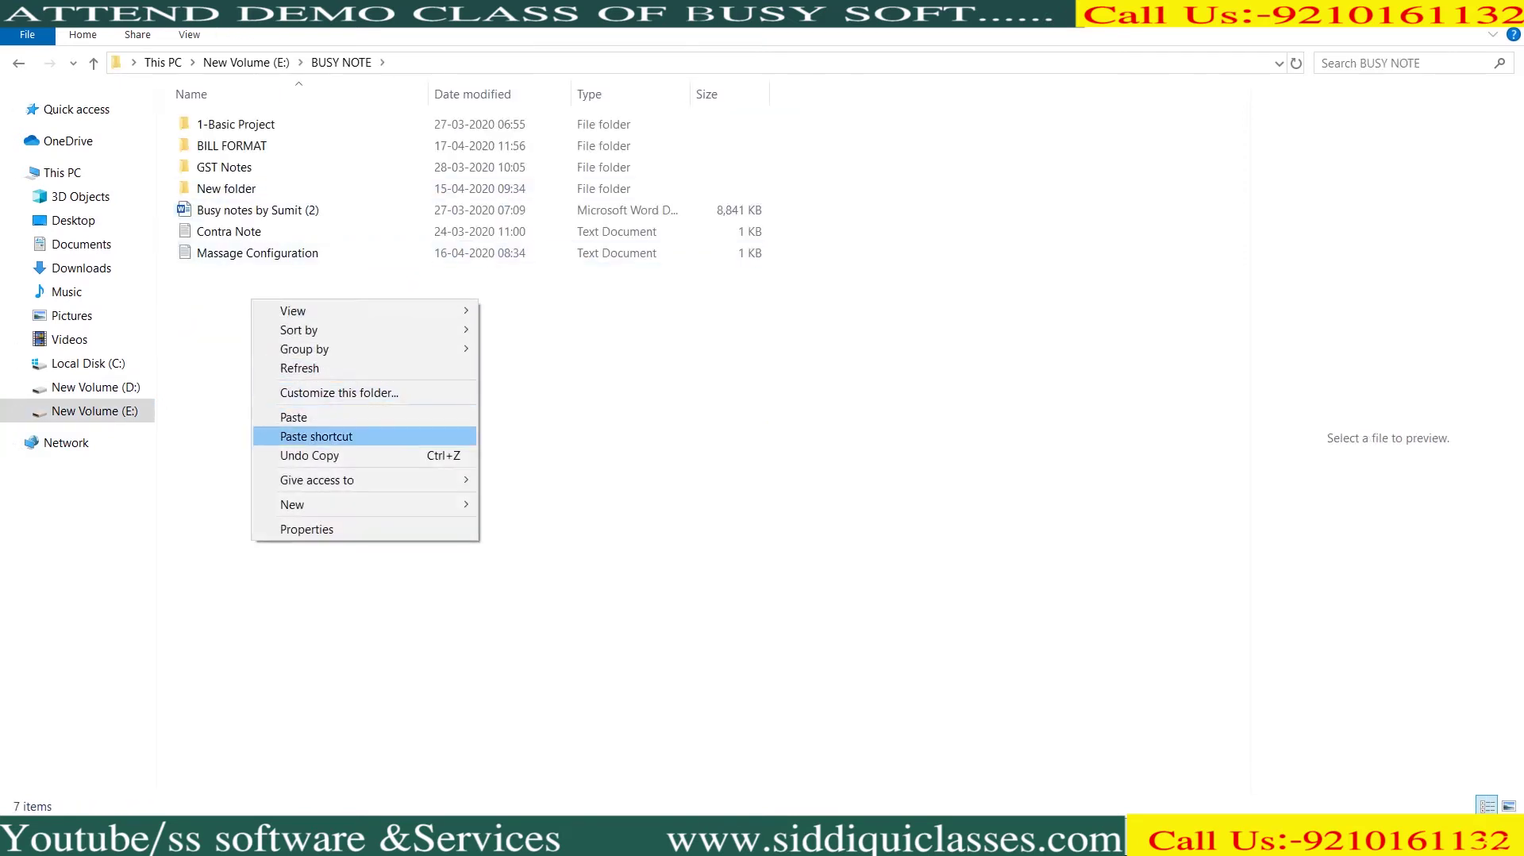
pyautogui.click(301, 417)
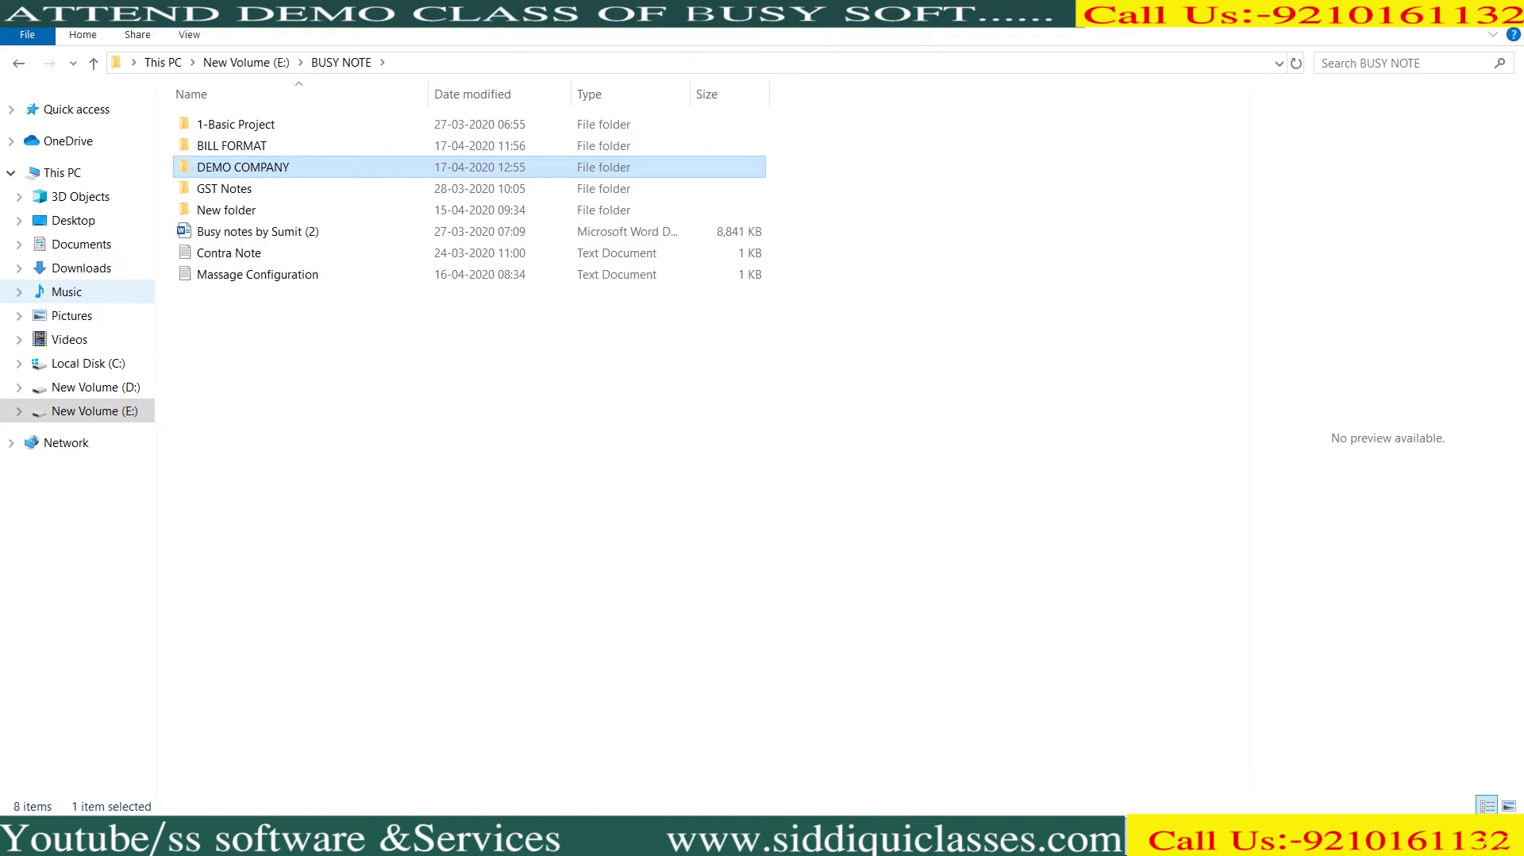
# Paste DEMO COMPANY into E:\BUSY NOTE again, replacing the files in the destination
pyautogui.rightClick(273, 473)
pyautogui.click(311, 591)
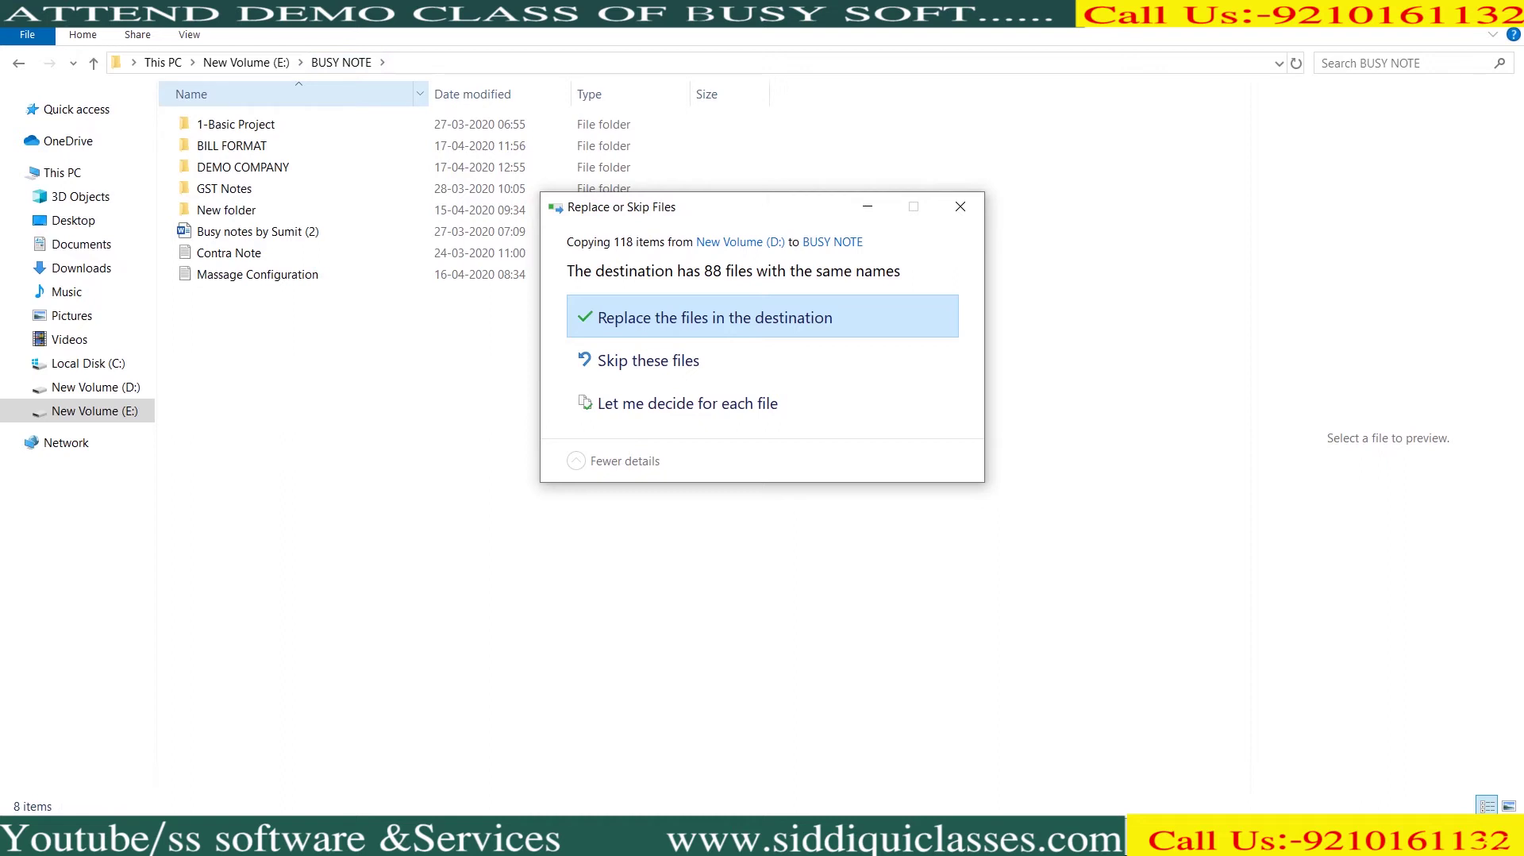
pyautogui.press('Return')
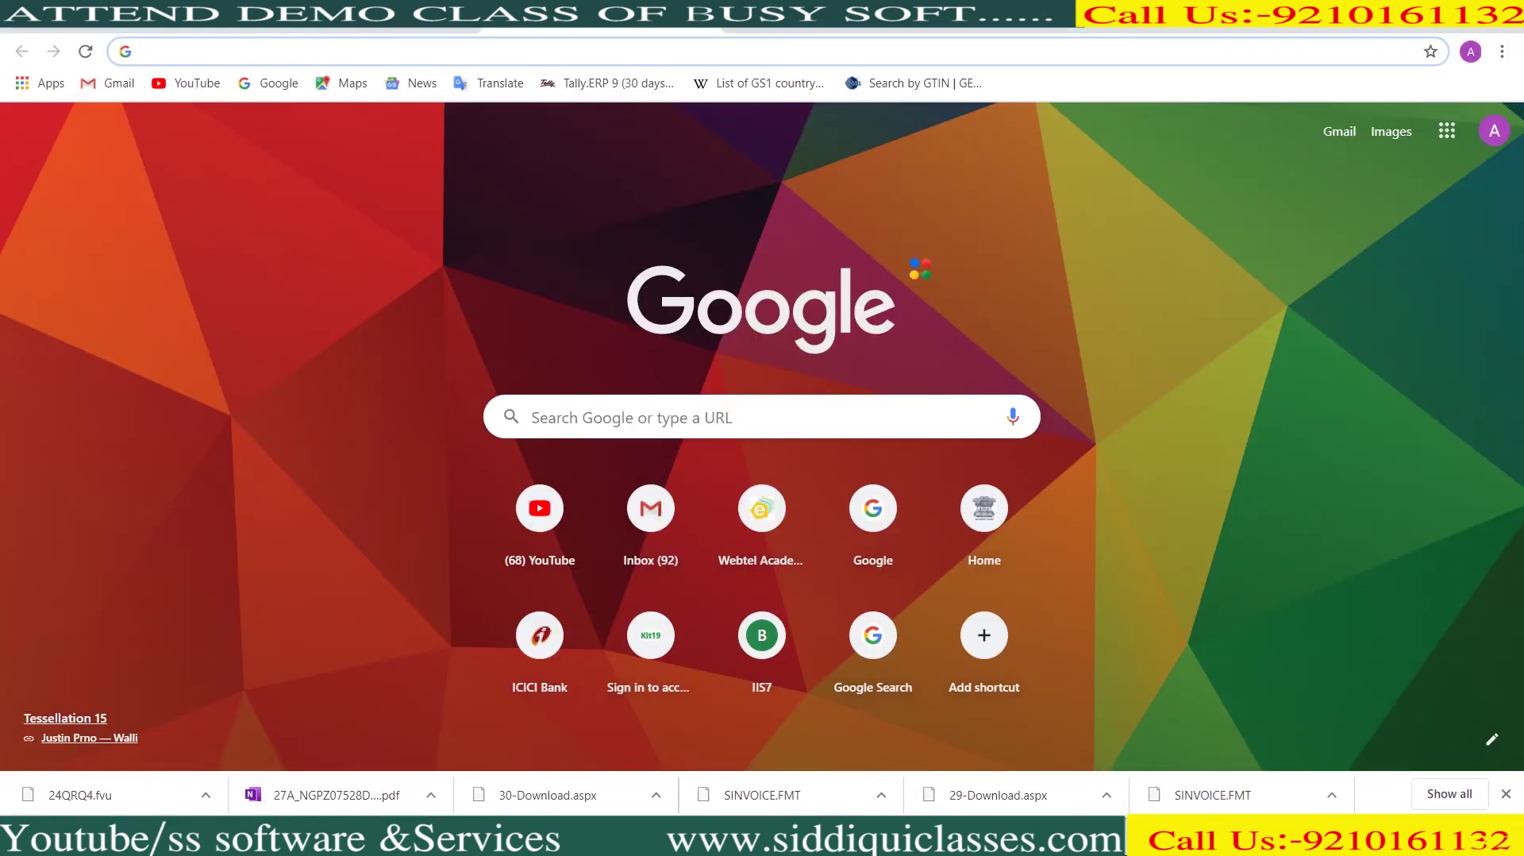
# Go to the busywin.com website and its Utilities downloads page
pyautogui.write('WW')
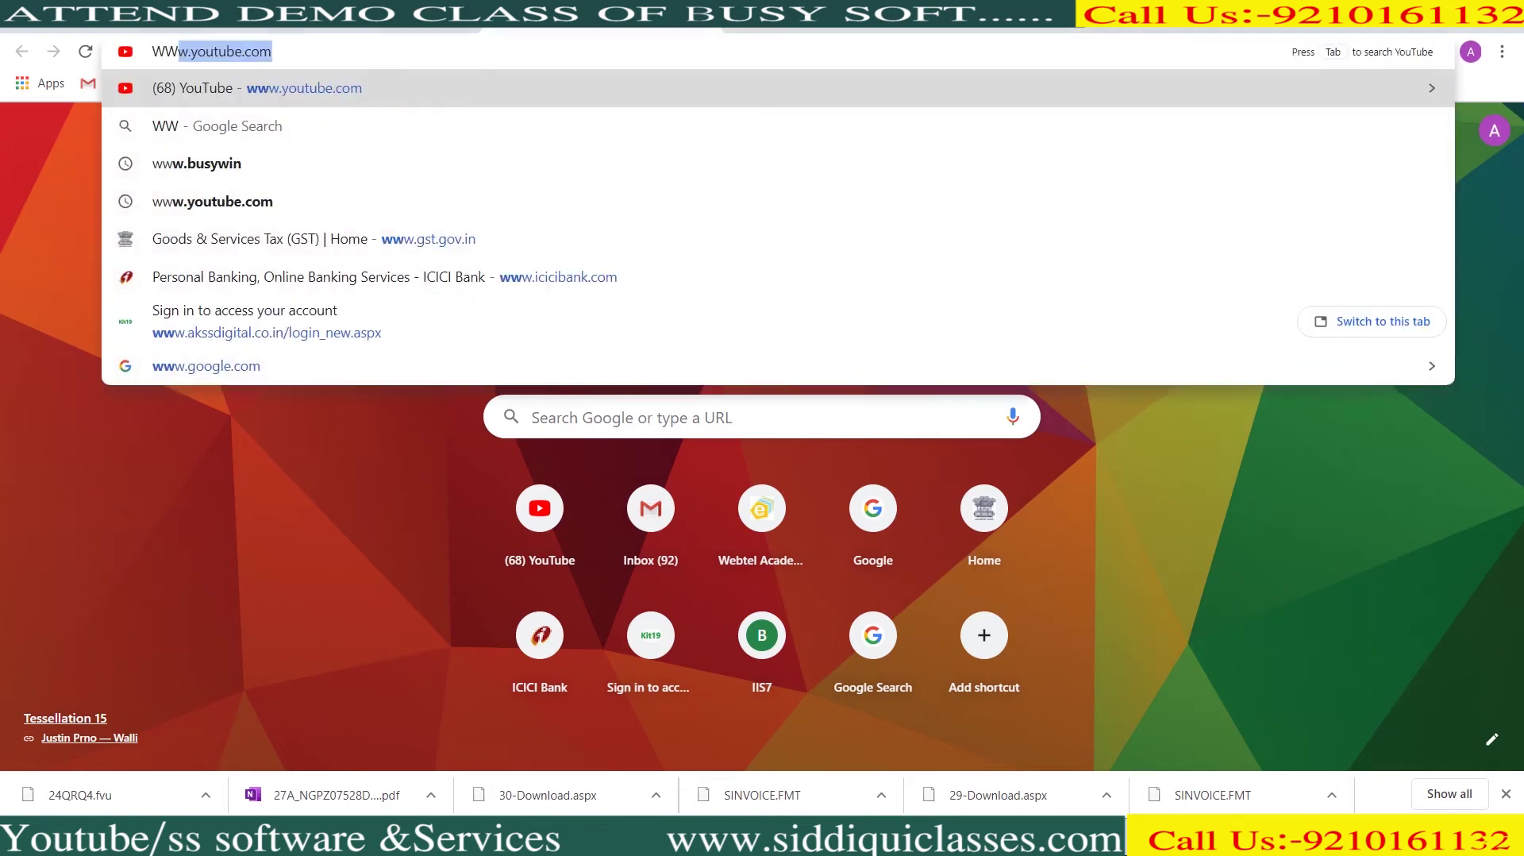
pyautogui.write('W.BUSY')
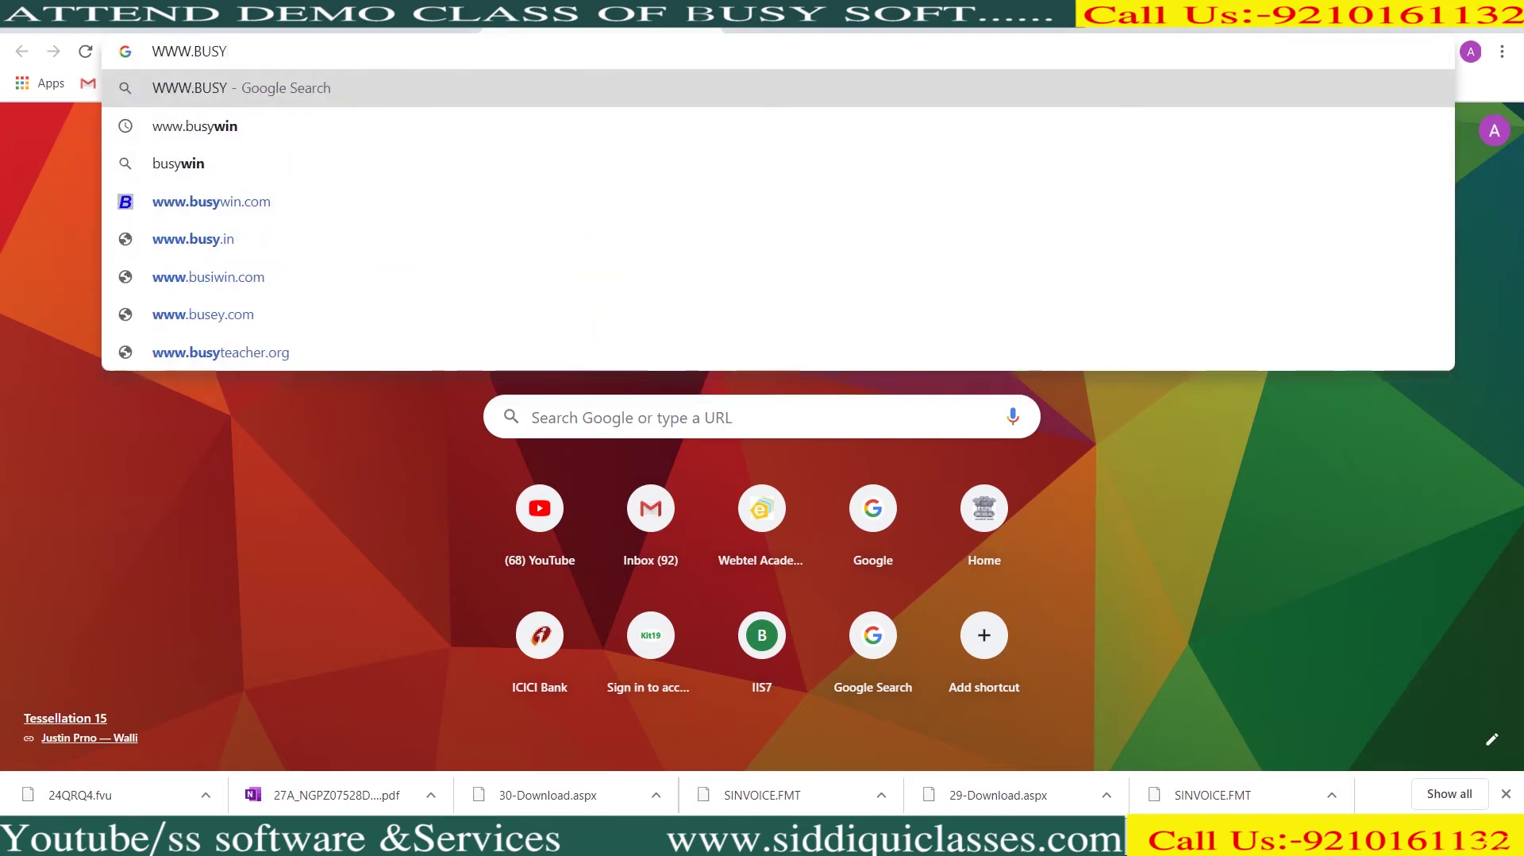
pyautogui.press('Down')
pyautogui.press('Return')
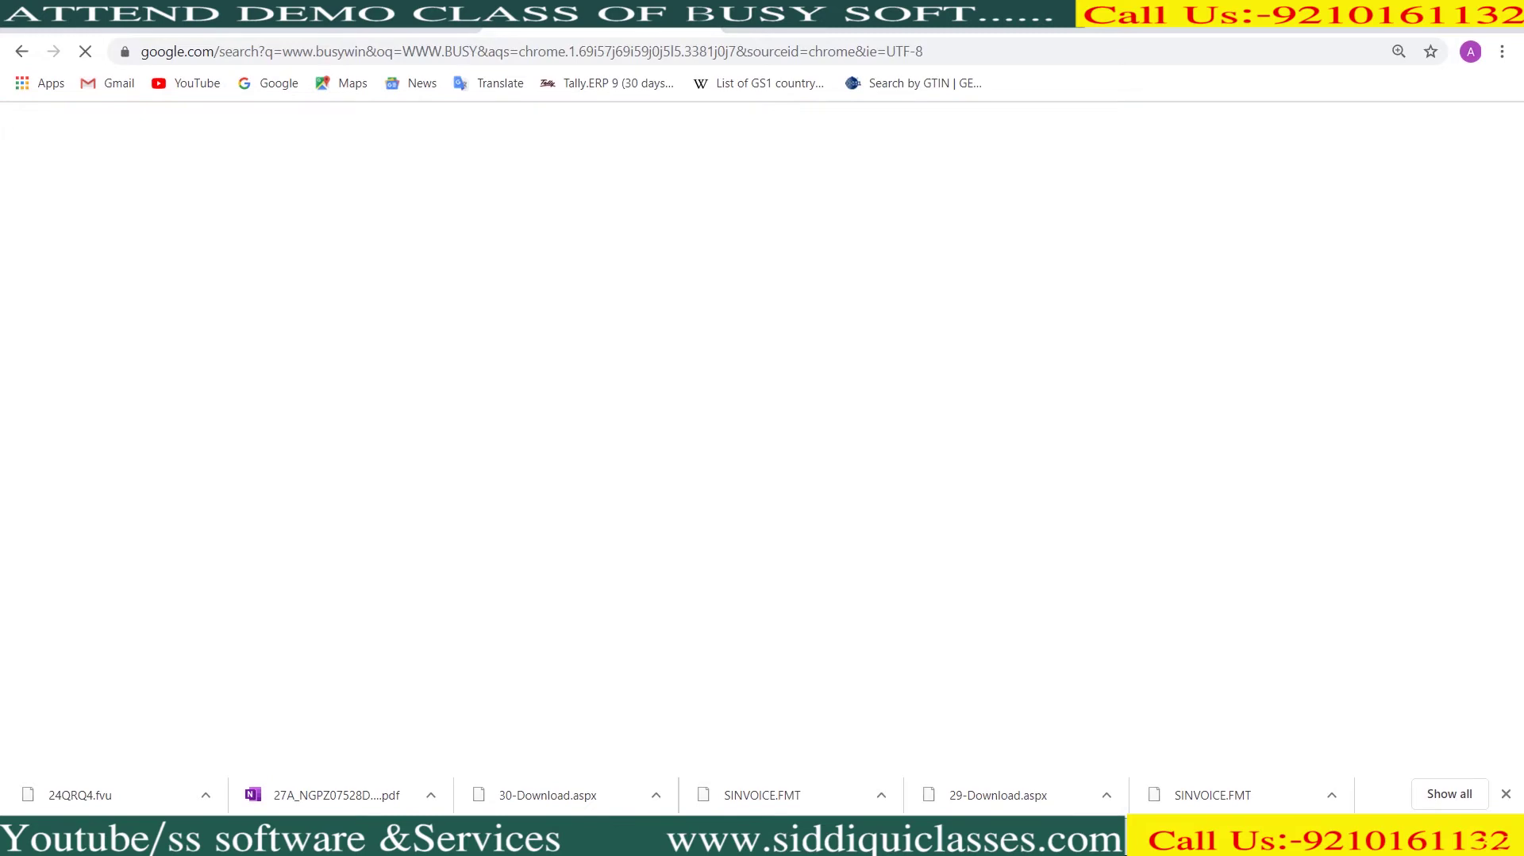
pyautogui.click(355, 407)
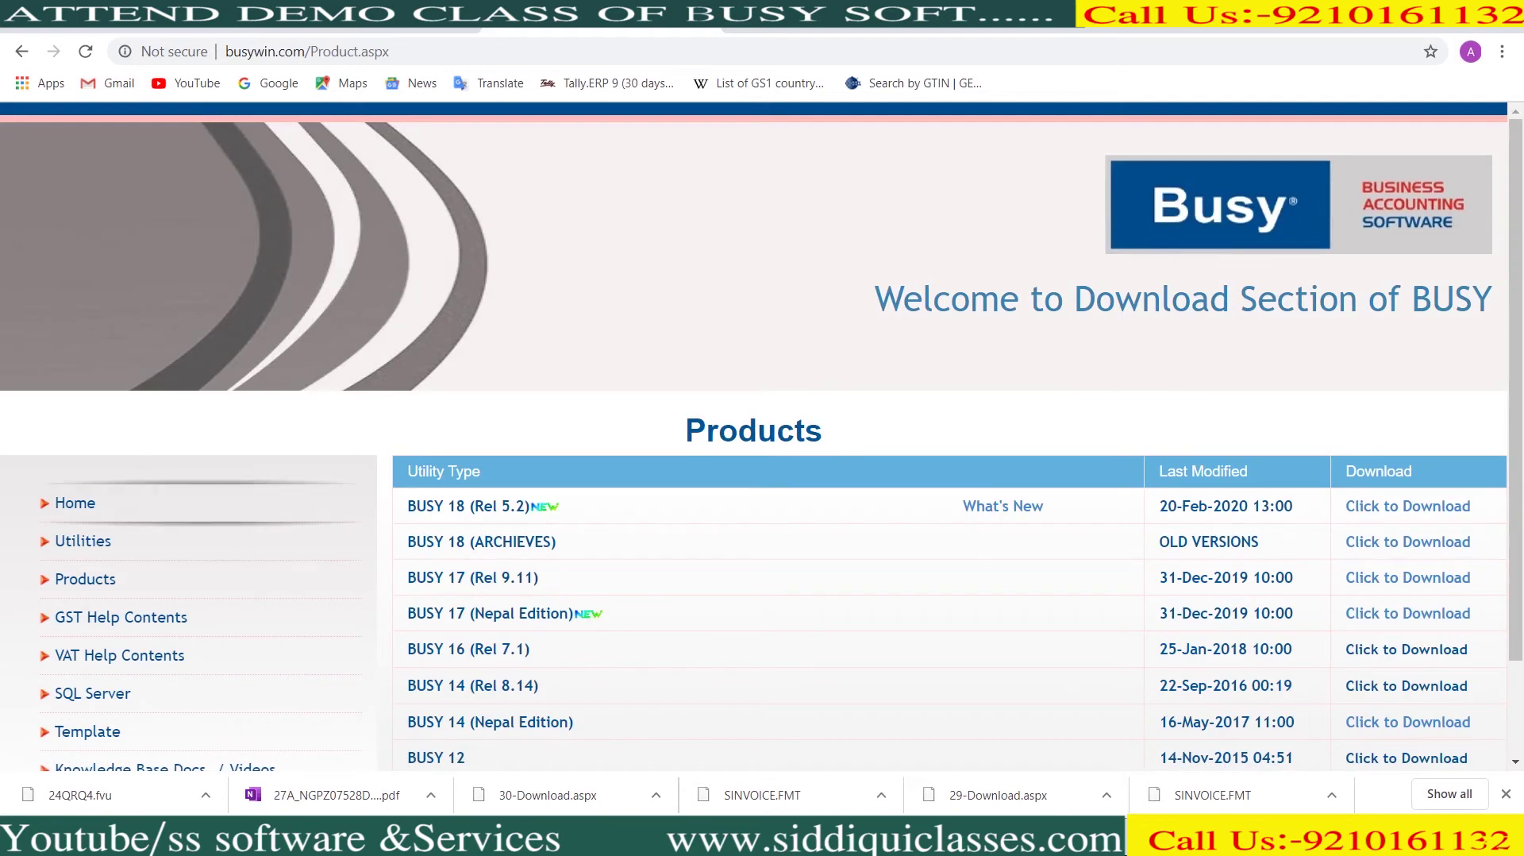
pyautogui.click(83, 540)
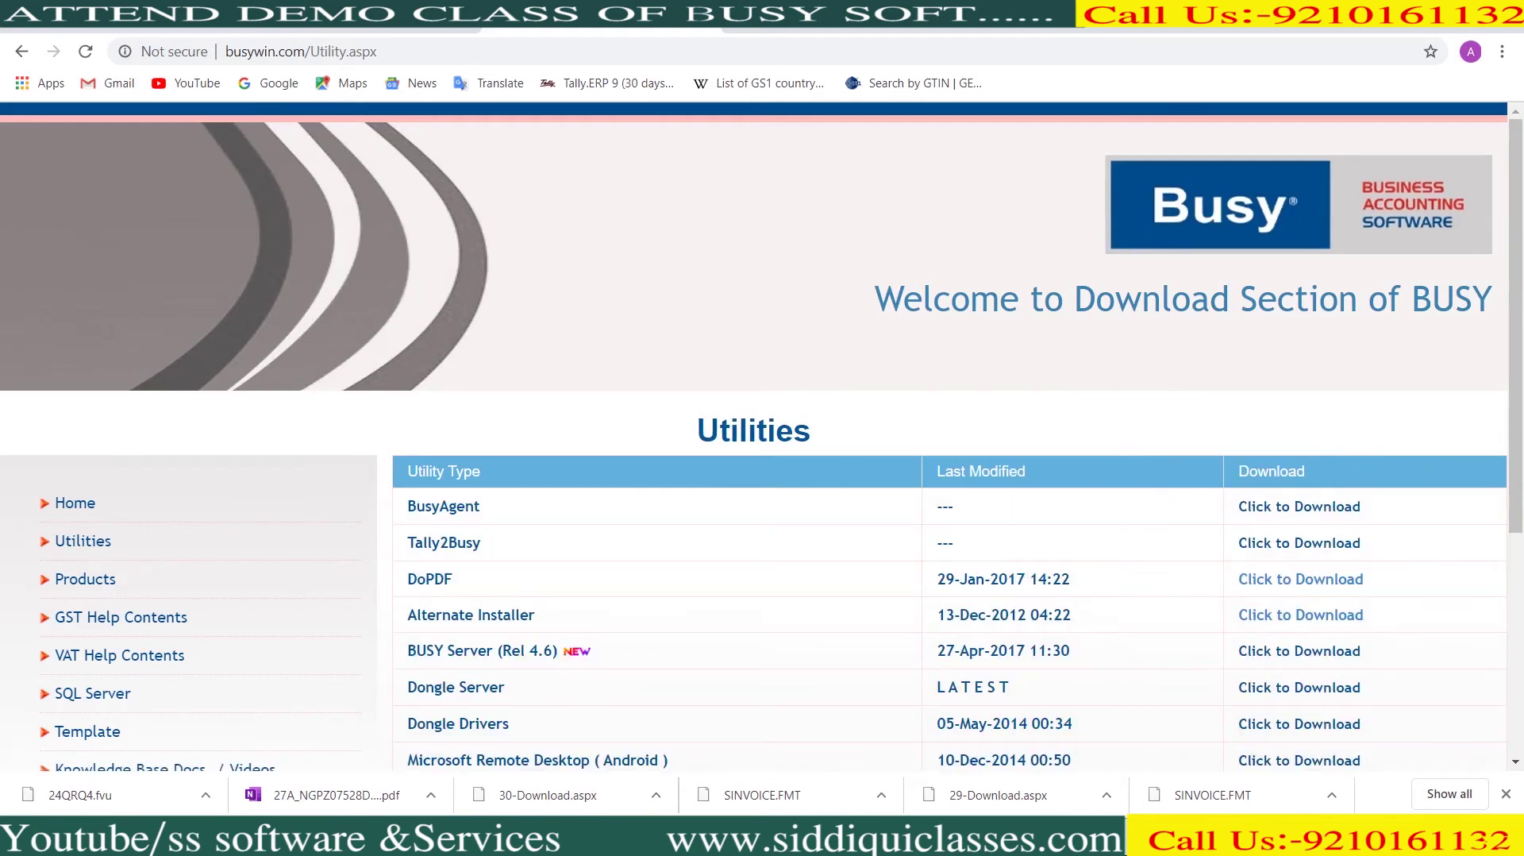
# Download the BusyAgent utility and show BusyAgentsetup.rar in the Downloads folder
pyautogui.scroll(-1, 83, 540)
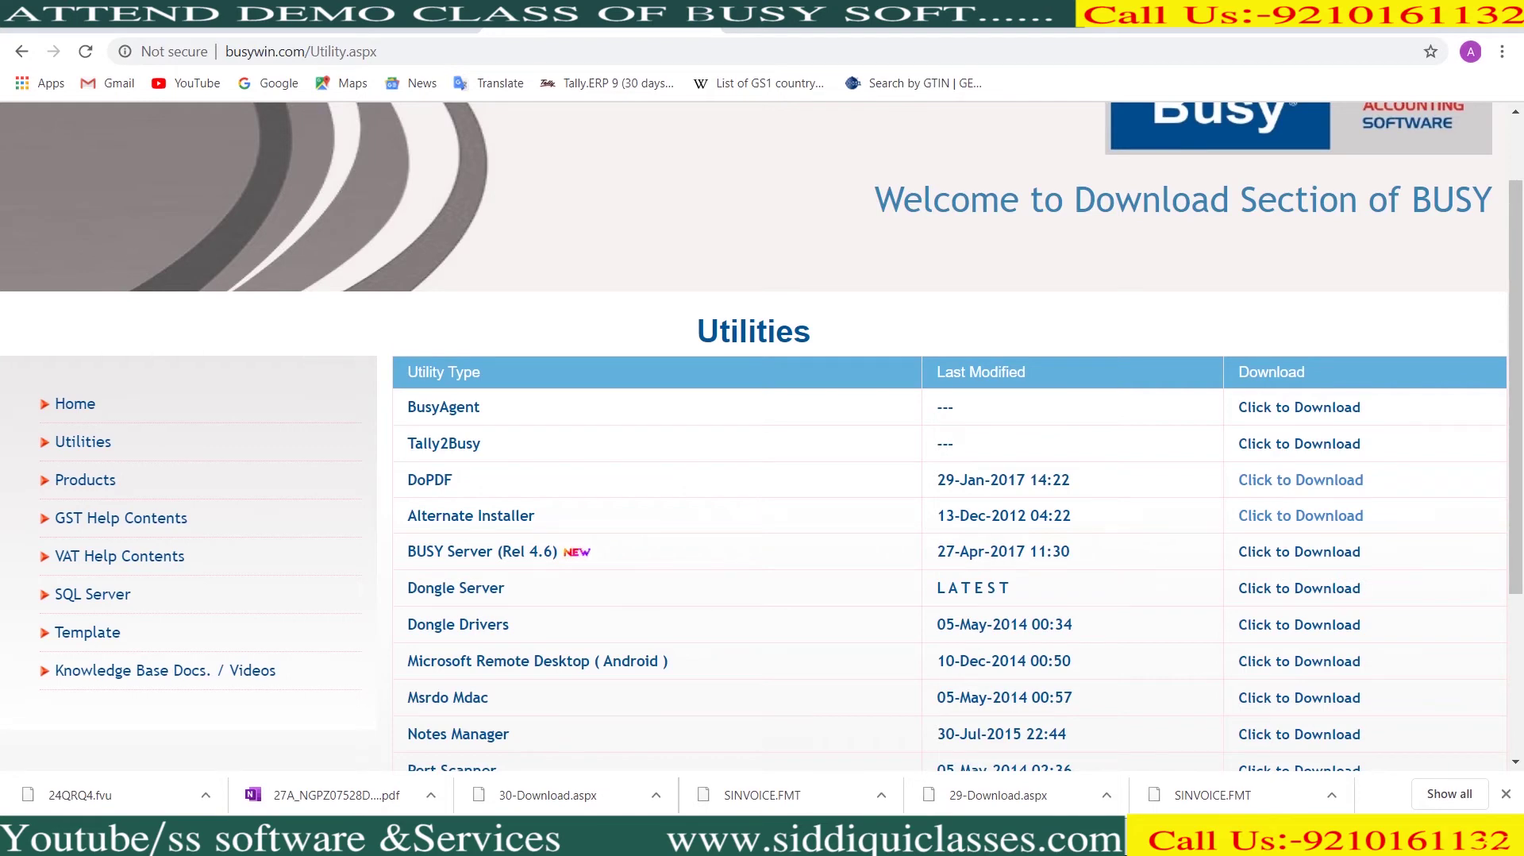
pyautogui.scroll(-2, 761, 432)
pyautogui.scroll(-1, 952, 444)
pyautogui.scroll(4, 953, 444)
pyautogui.click(1299, 446)
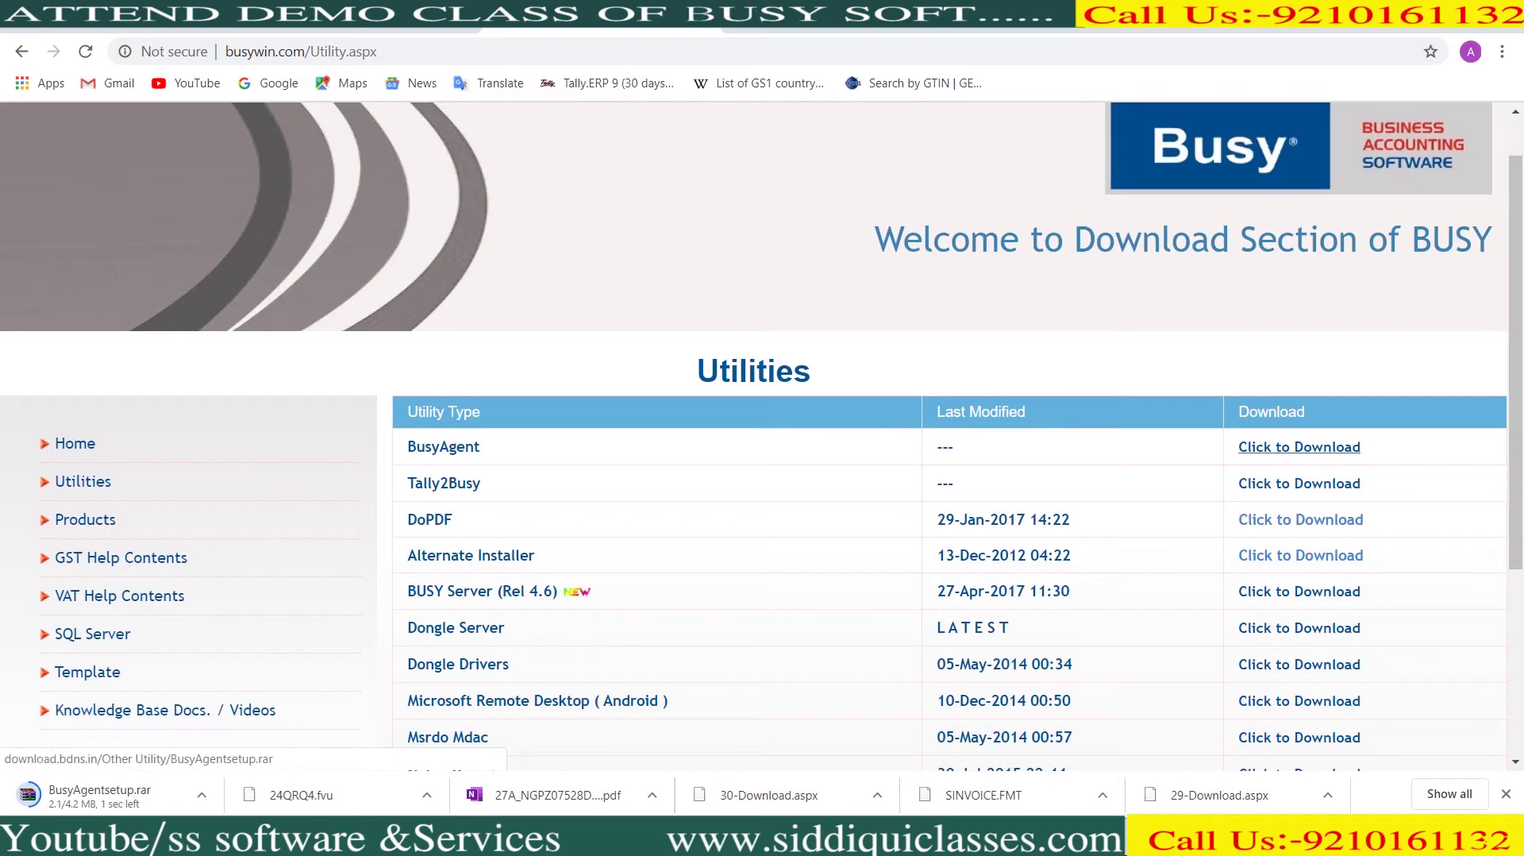
pyautogui.click(204, 794)
pyautogui.click(254, 725)
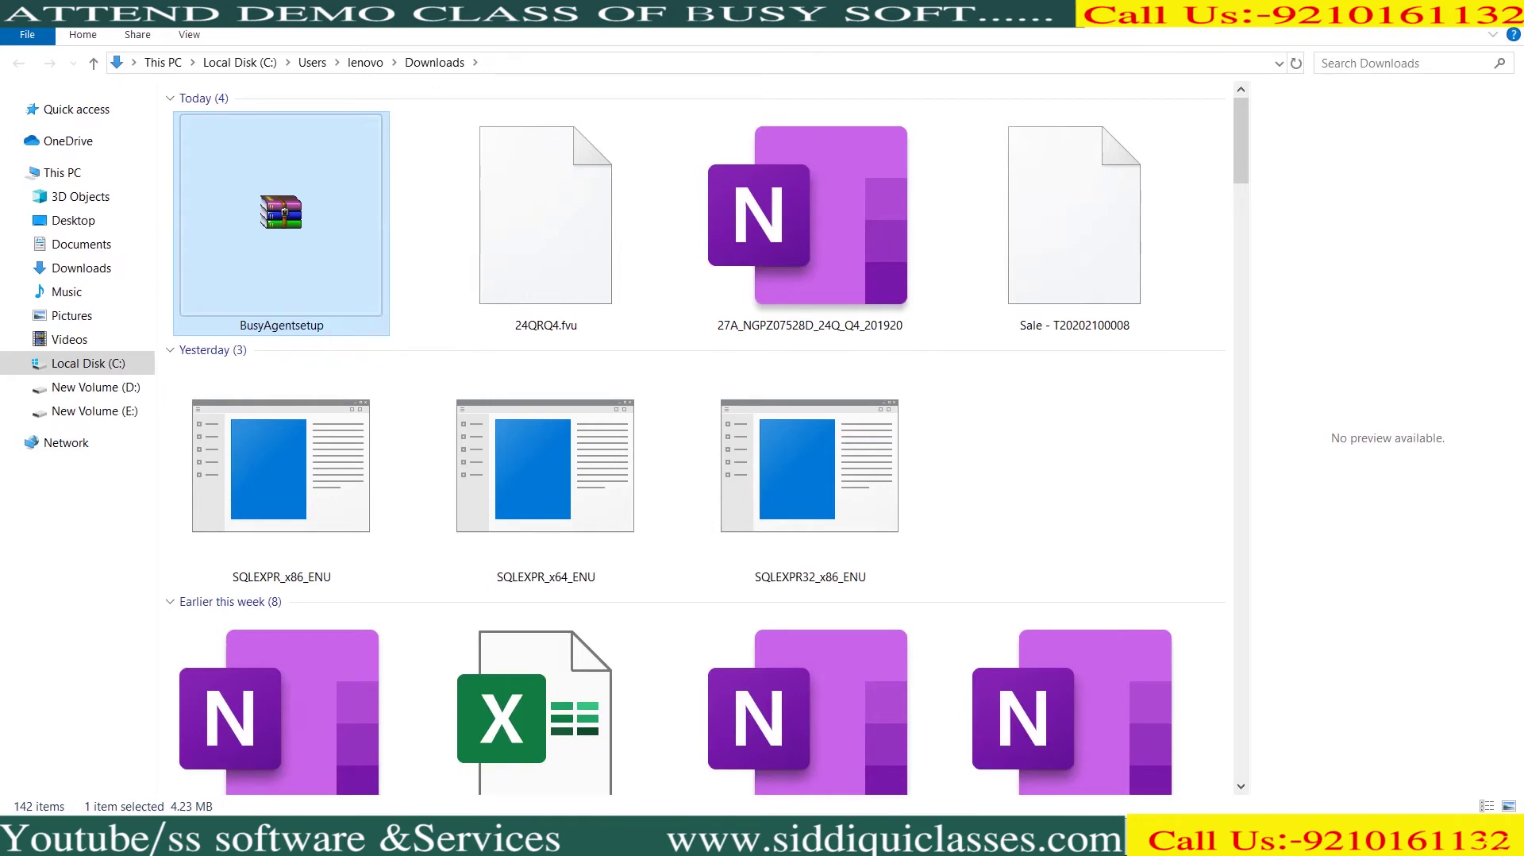
# Extract the BusyAgentsetup archive into the Downloads folder
pyautogui.rightClick(269, 299)
pyautogui.click(333, 346)
pyautogui.rightClick(270, 257)
pyautogui.click(333, 288)
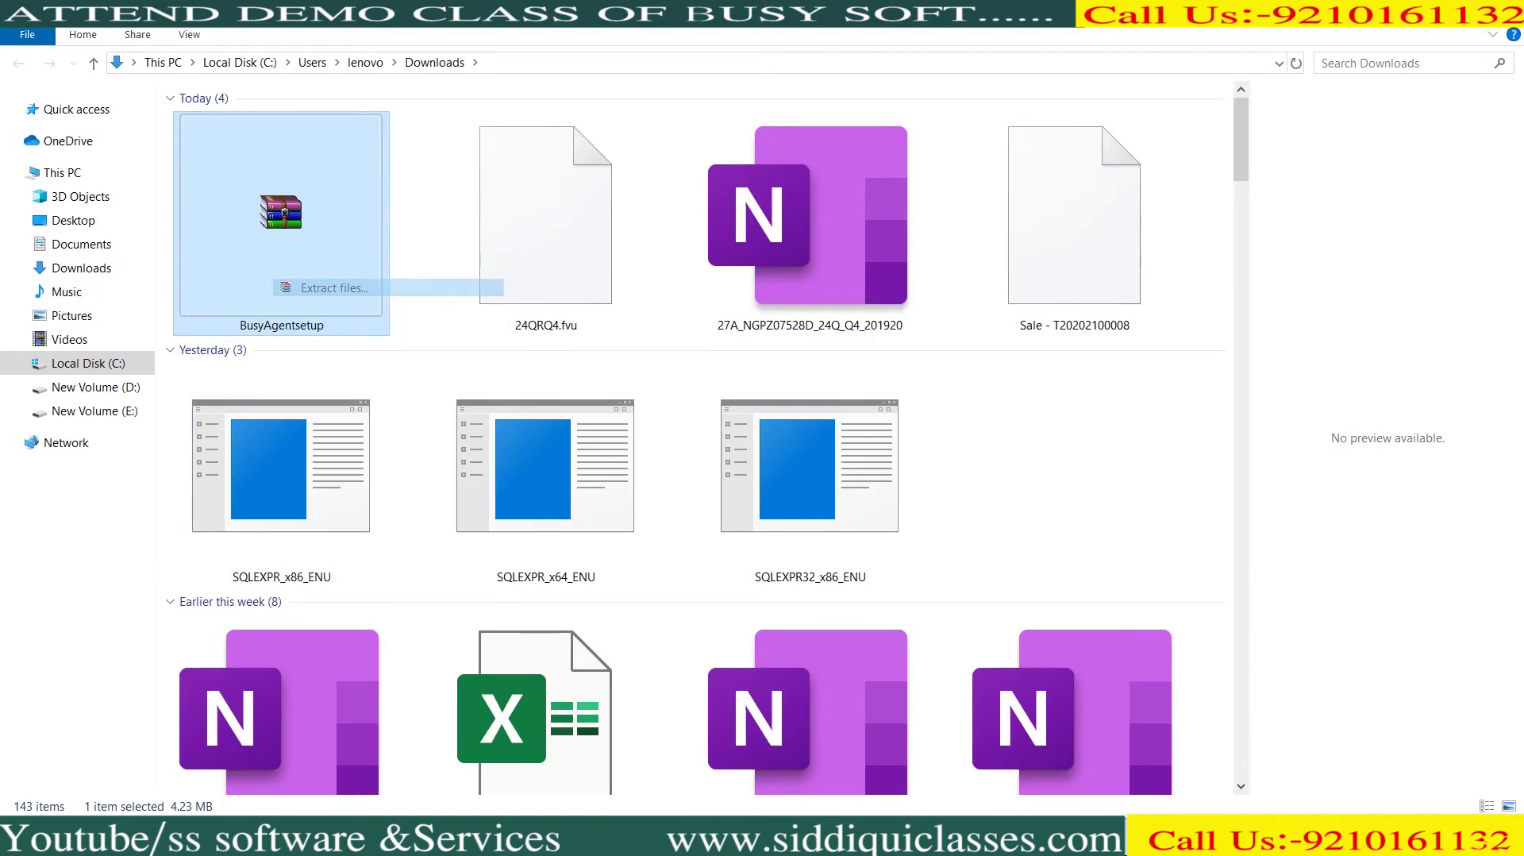
pyautogui.press('Escape')
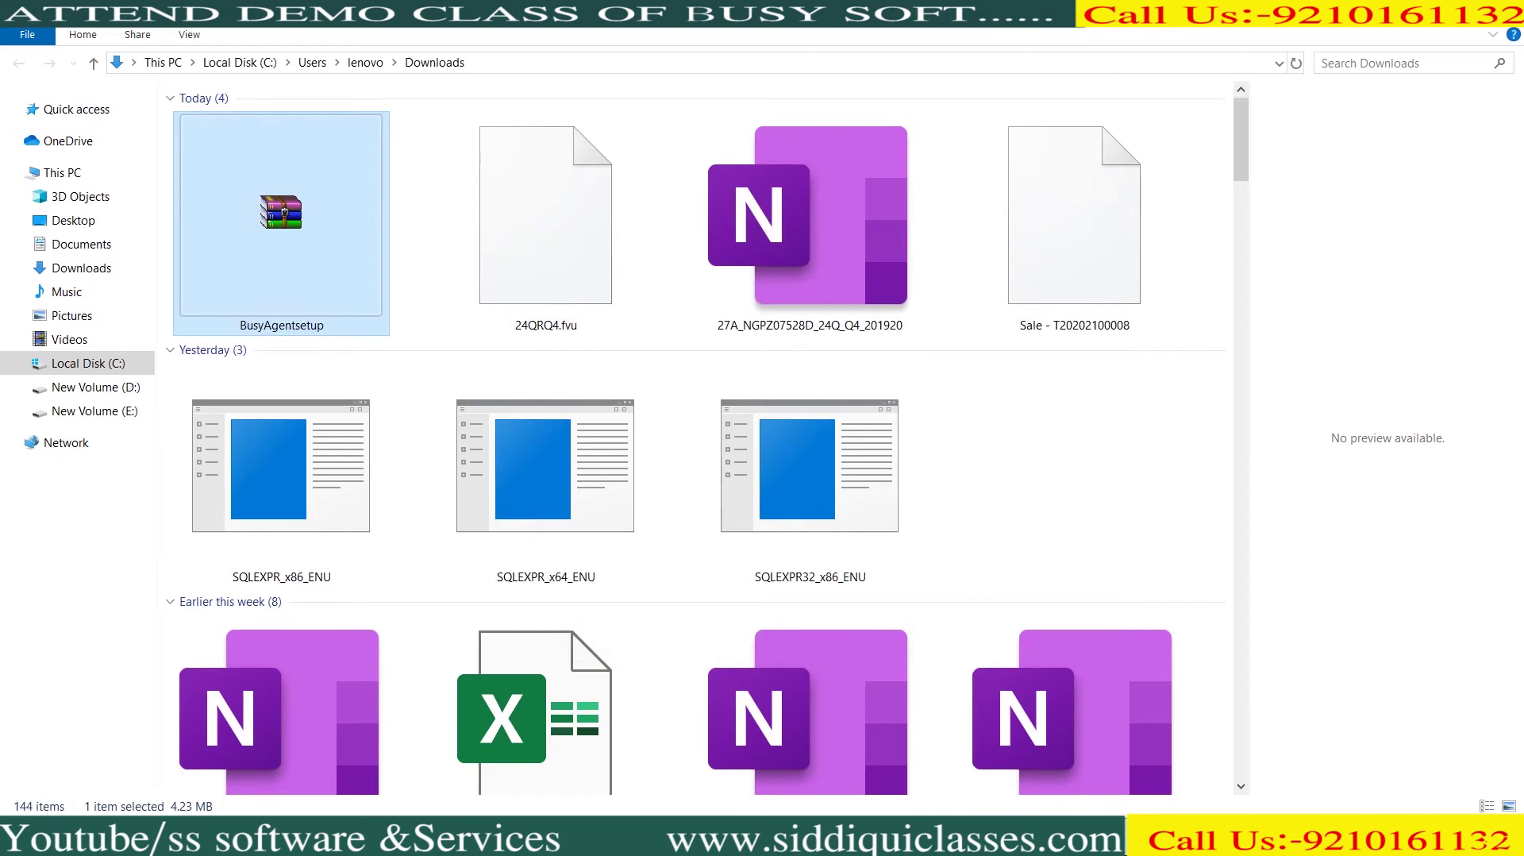
# Run BusyAgentSetup from the extracted BusyAgentsetup folder
pyautogui.click(286, 442)
pyautogui.doubleClick(286, 441)
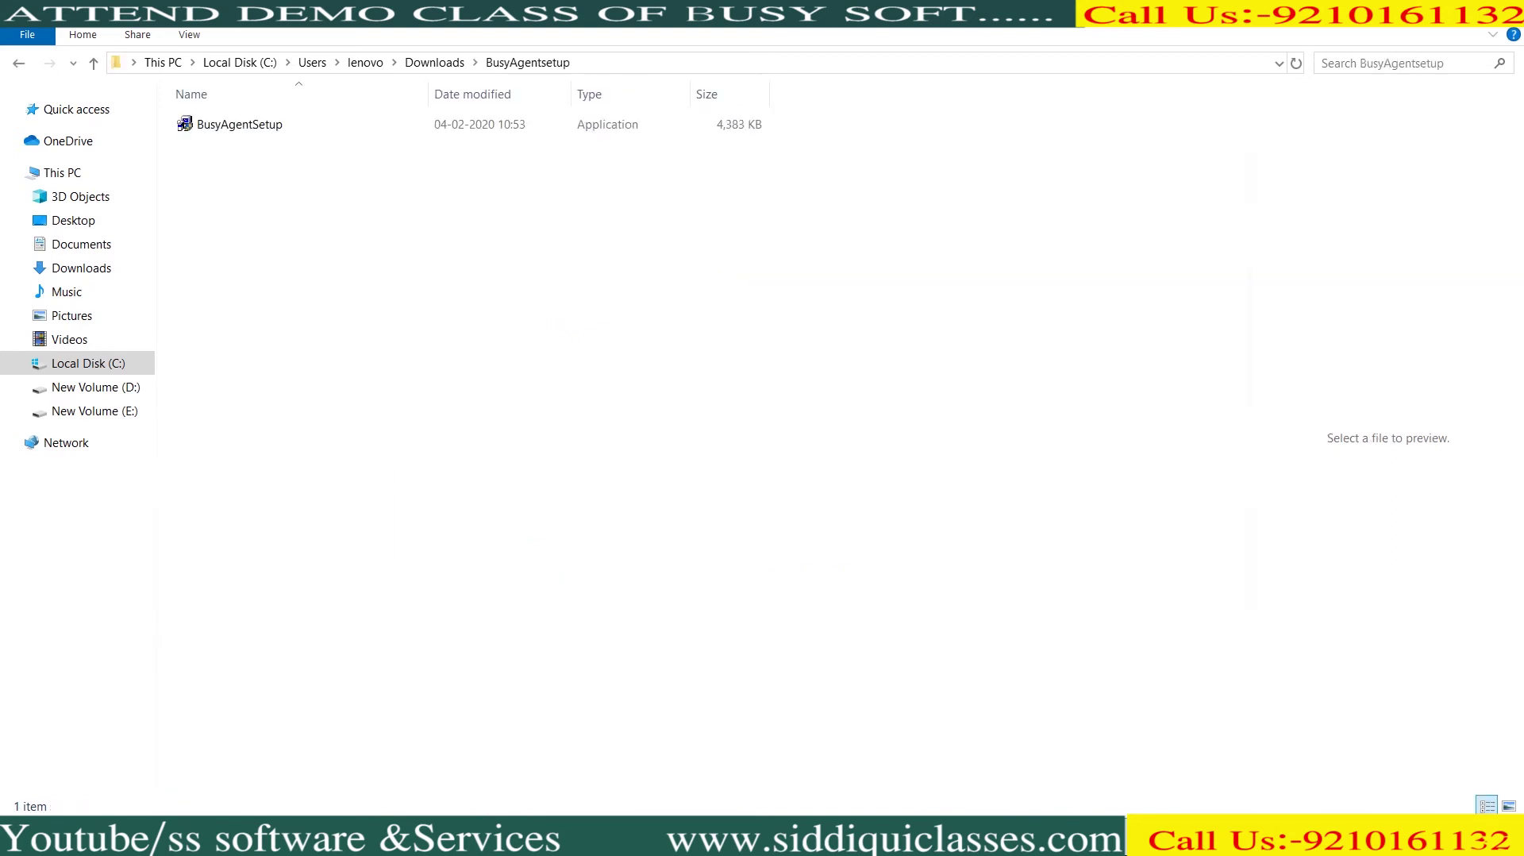
pyautogui.click(238, 124)
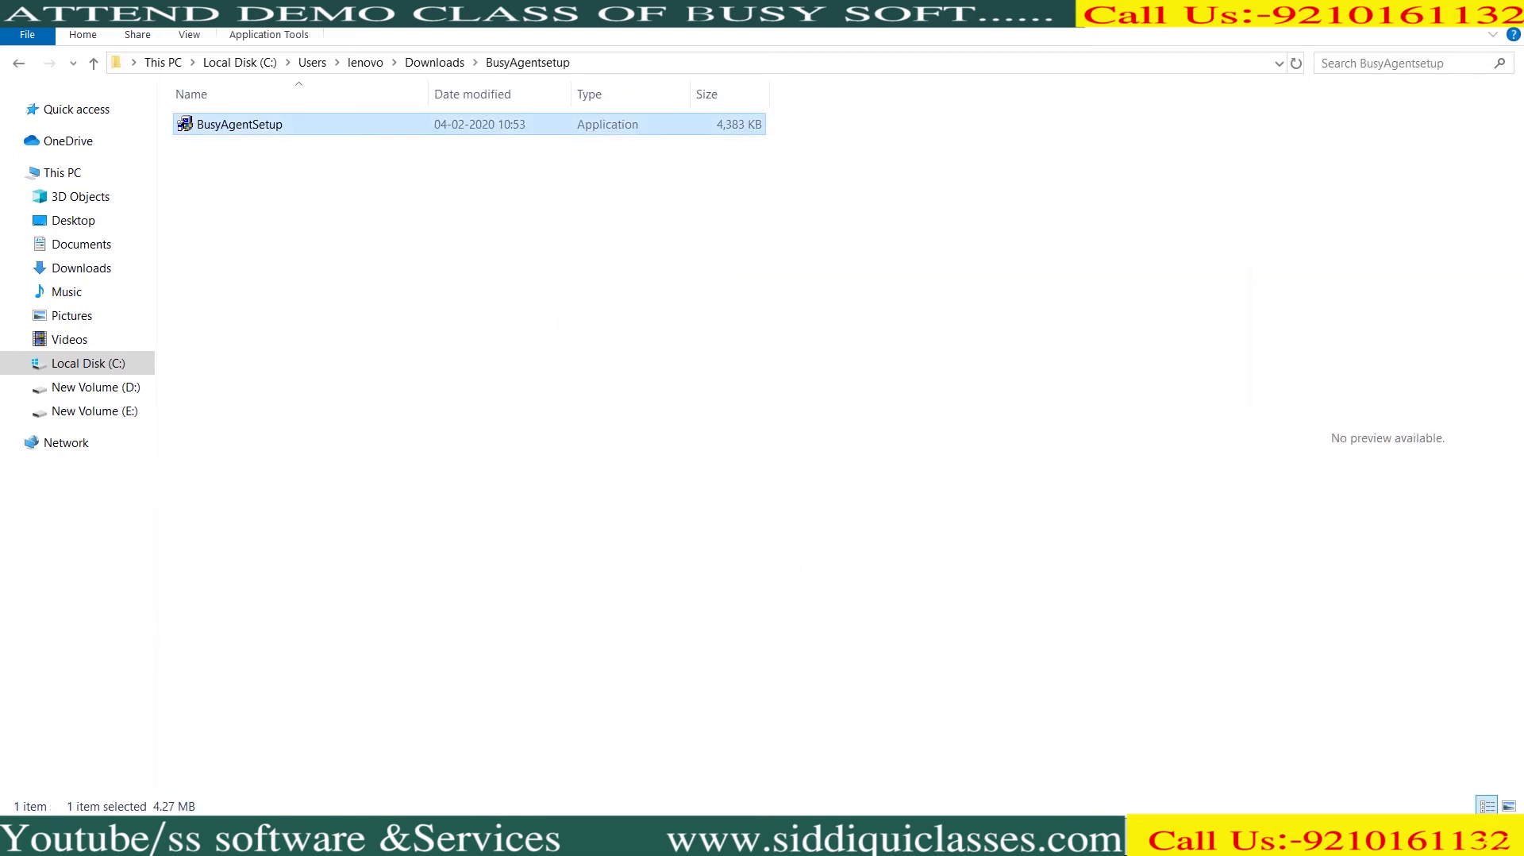
pyautogui.press('Return')
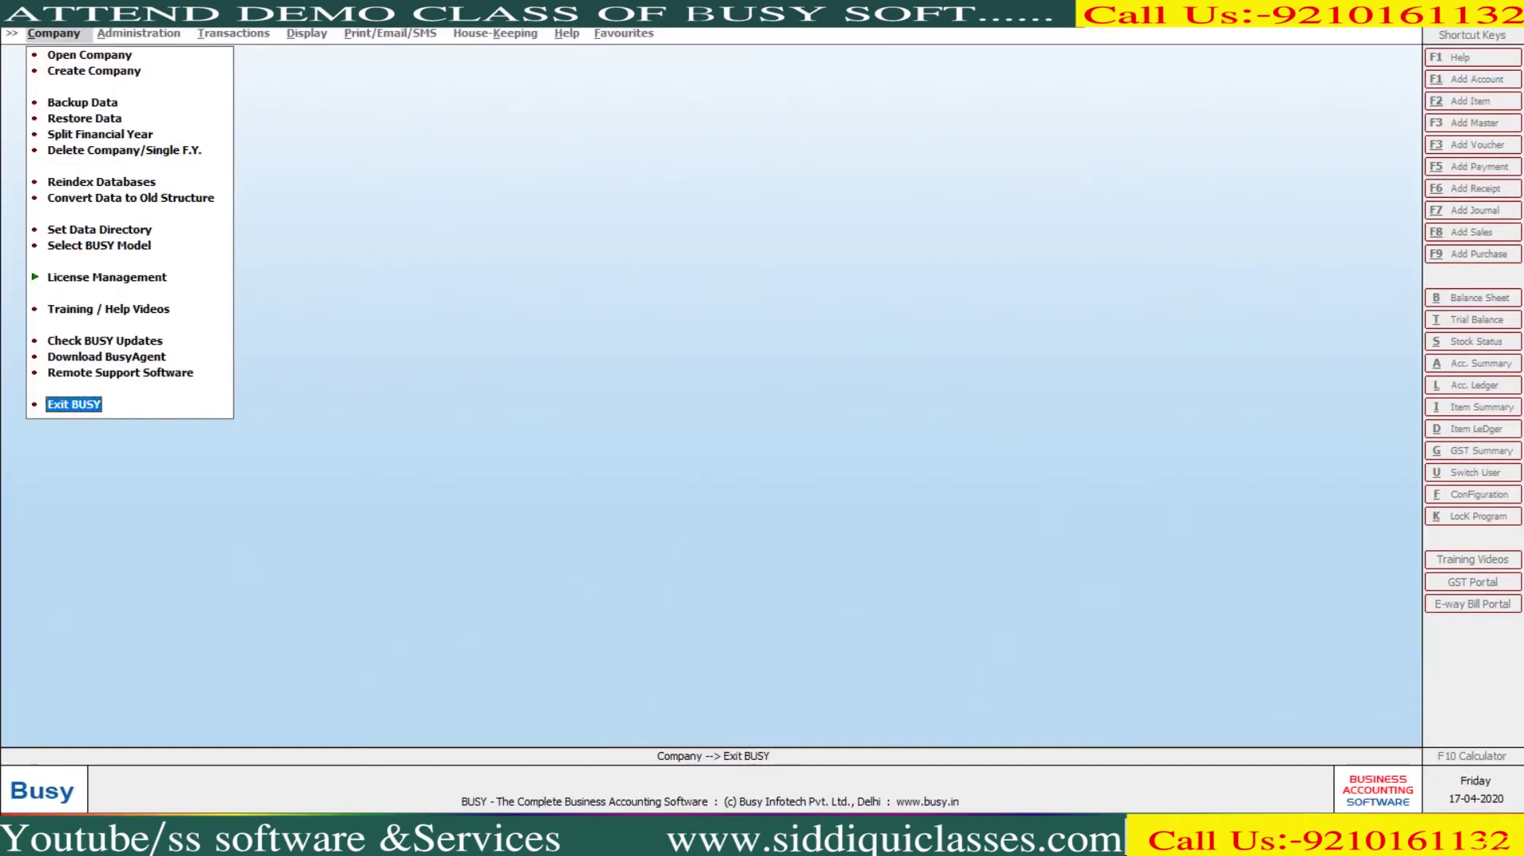
# Install BusyAgent 1.4 into C:\BusyWin and finish setup with BusyAgent launching
pyautogui.press('Return')
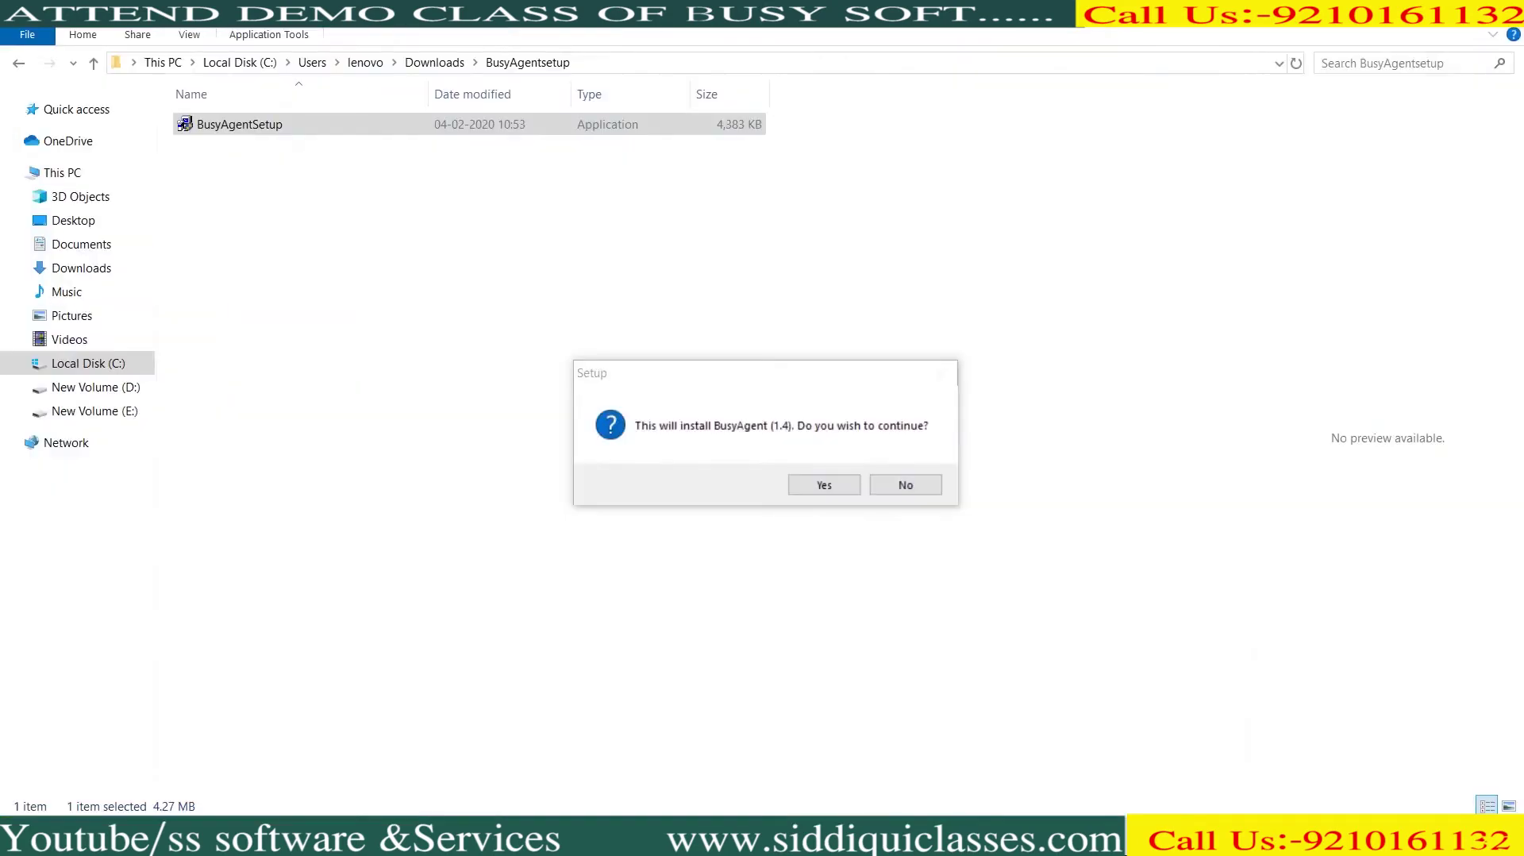
pyautogui.press('Return')
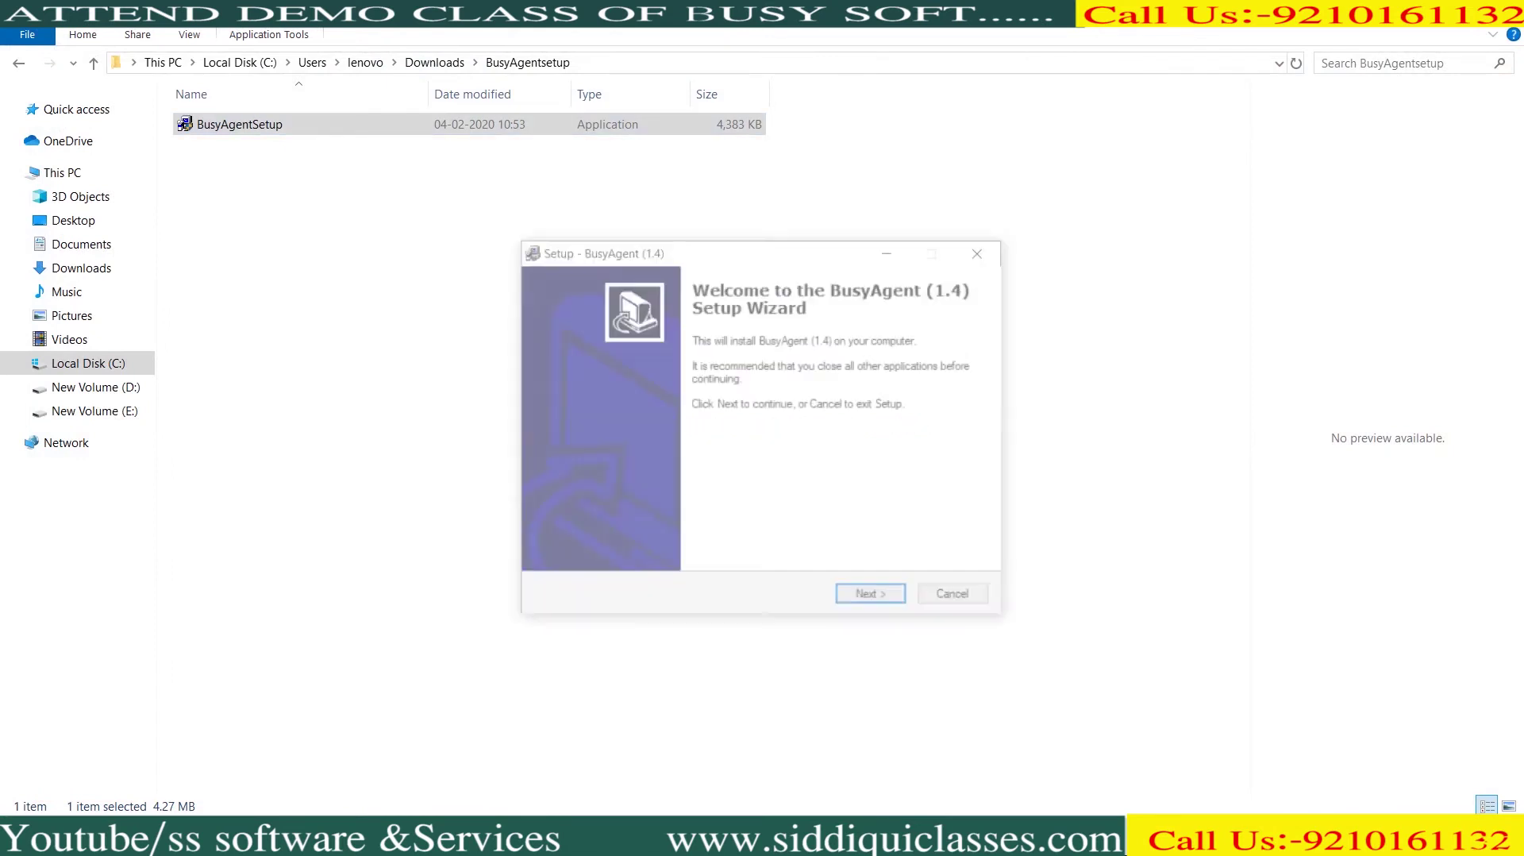
pyautogui.press('Return')
pyautogui.press('Return')
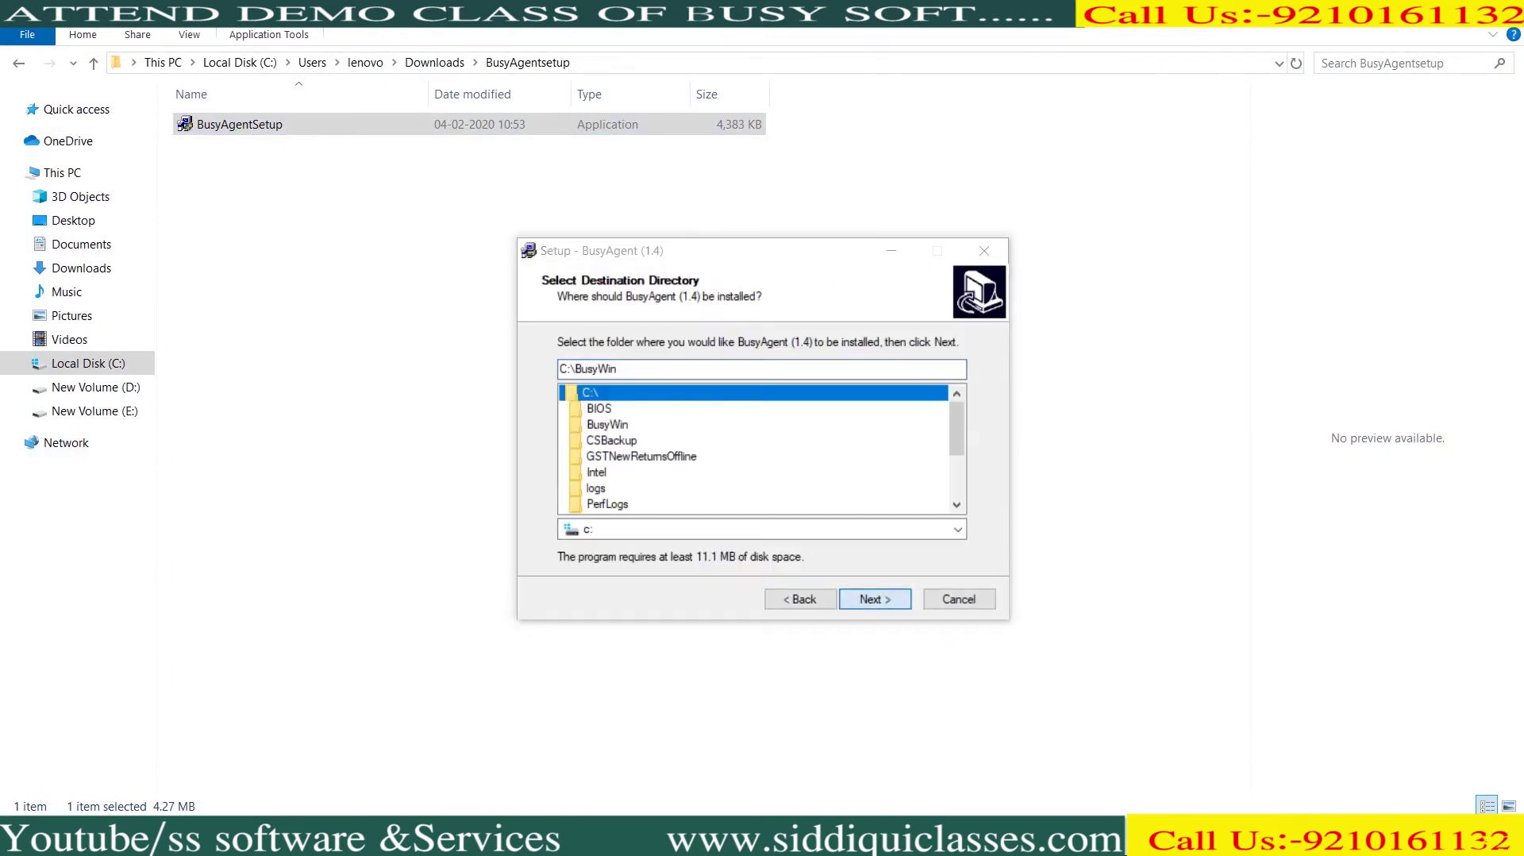
pyautogui.press('Return')
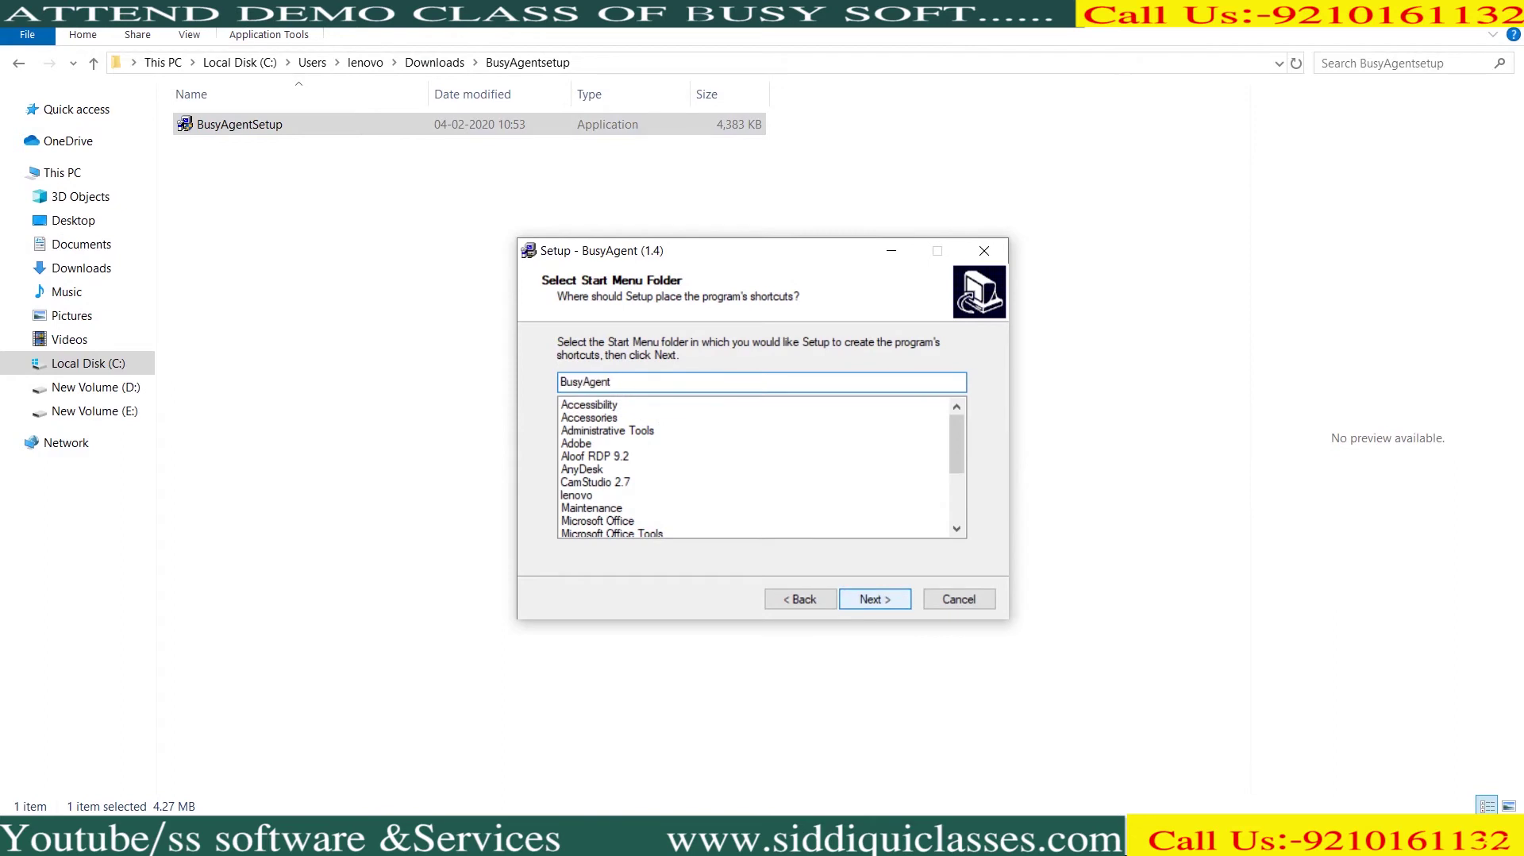
pyautogui.press('Return')
pyautogui.press('Return')
pyautogui.press('Return')
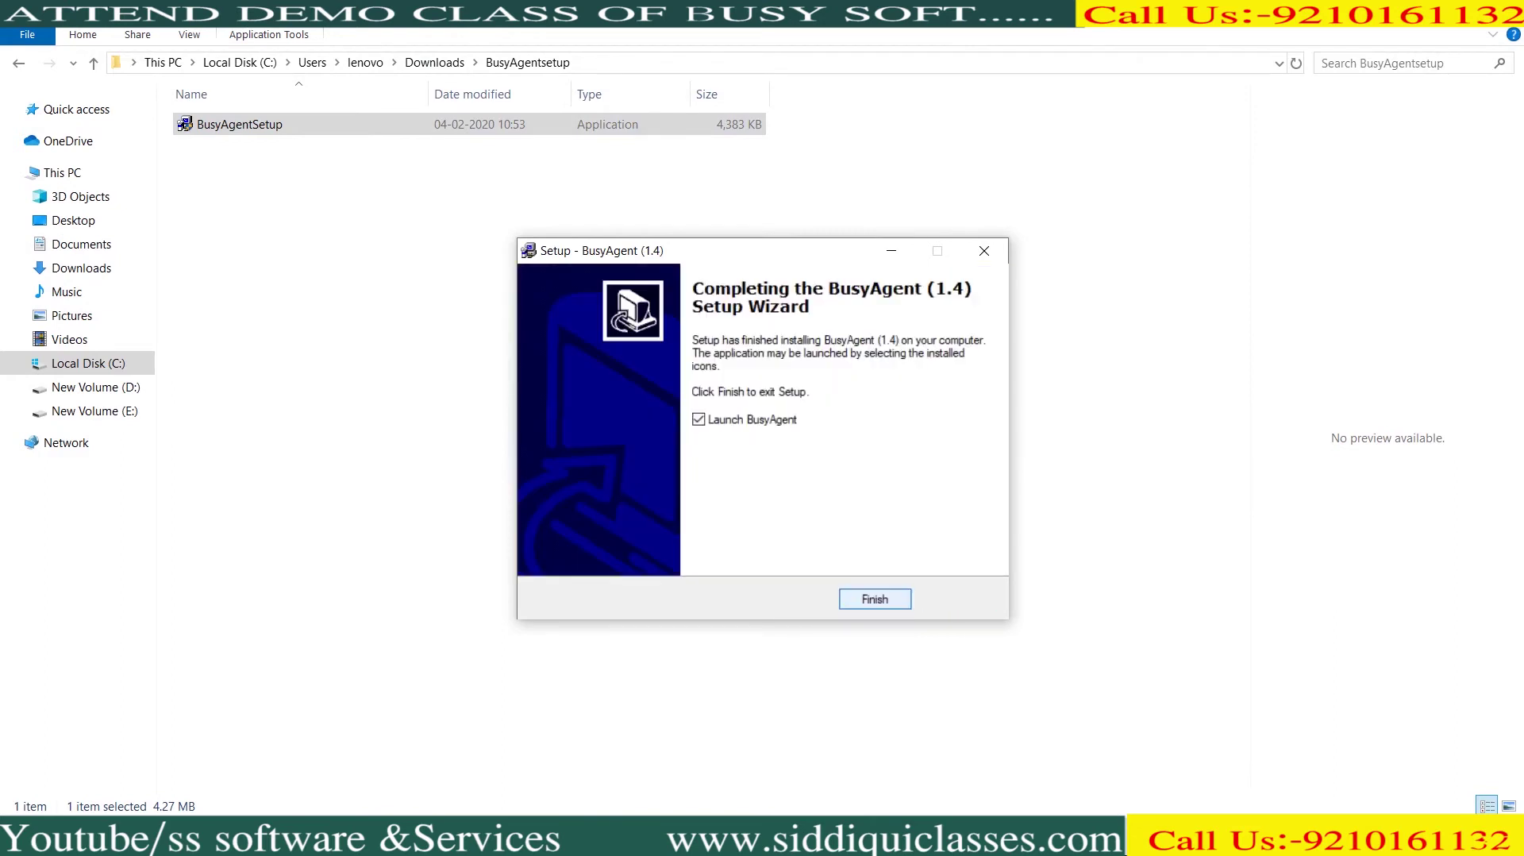
pyautogui.press('Return')
# Close the BusyAgent window that opened after installation
pyautogui.hotkey('alt', 'Tab')
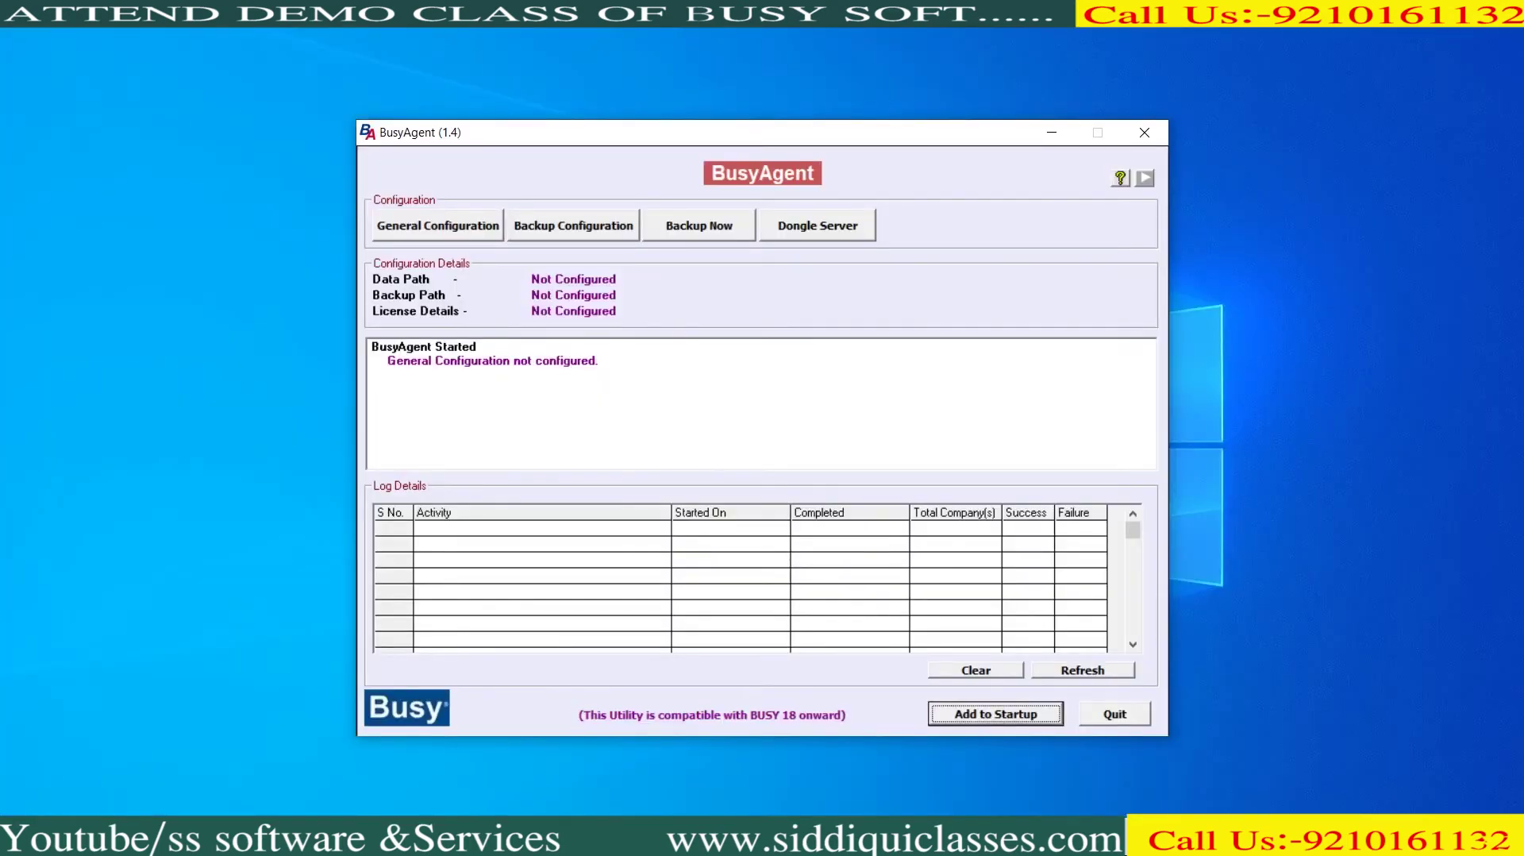
pyautogui.click(1144, 132)
pyautogui.rightClick(705, 76)
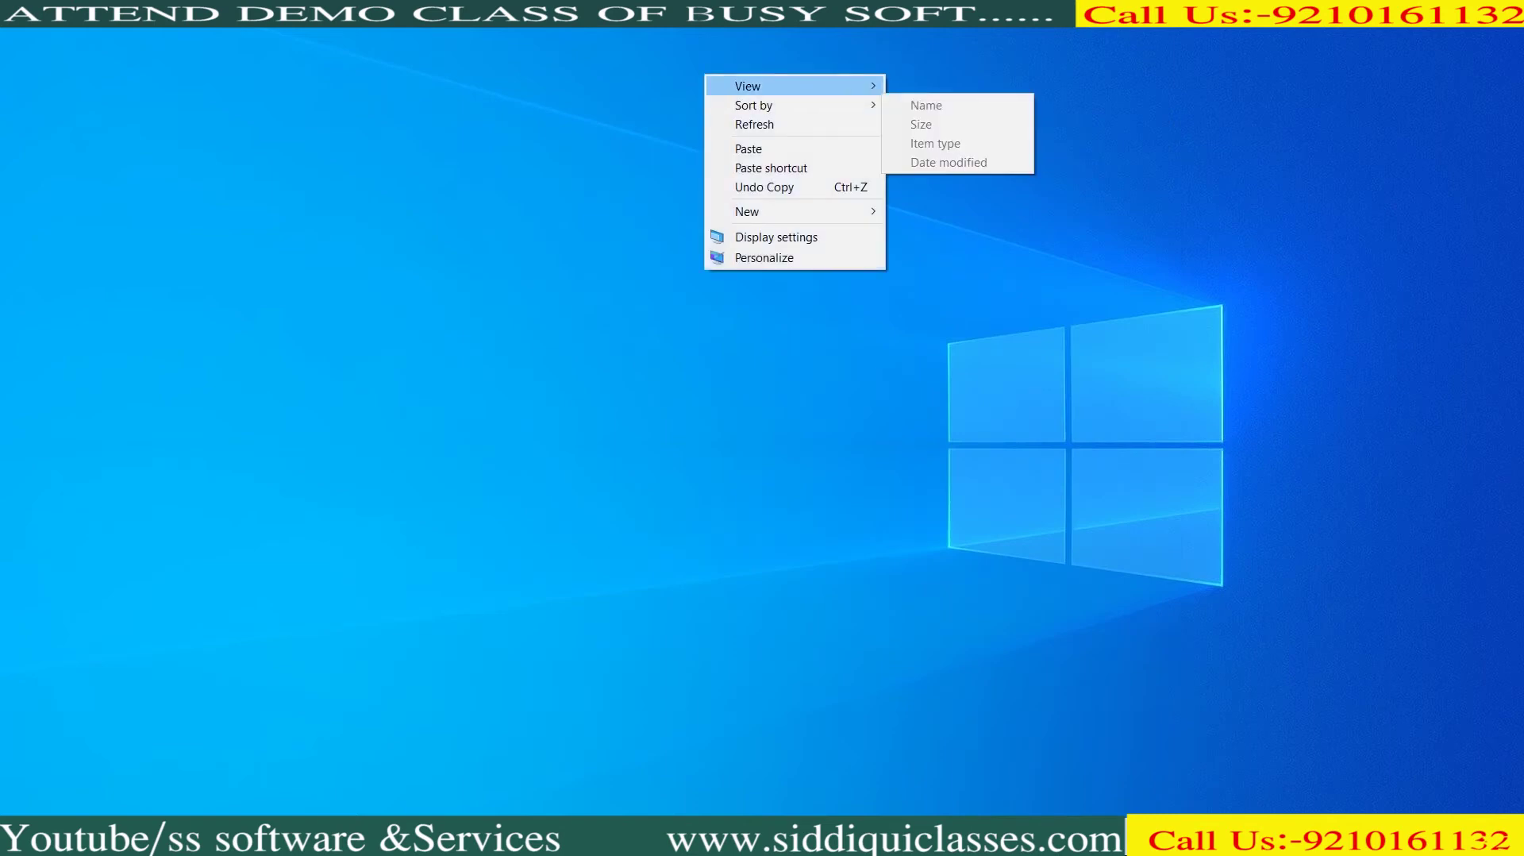
# Show desktop icons, move the BusyAgent icon up, launch it and open General Configuration
pyautogui.click(952, 192)
pyautogui.moveTo(188, 615); pyautogui.dragTo(472, 140)
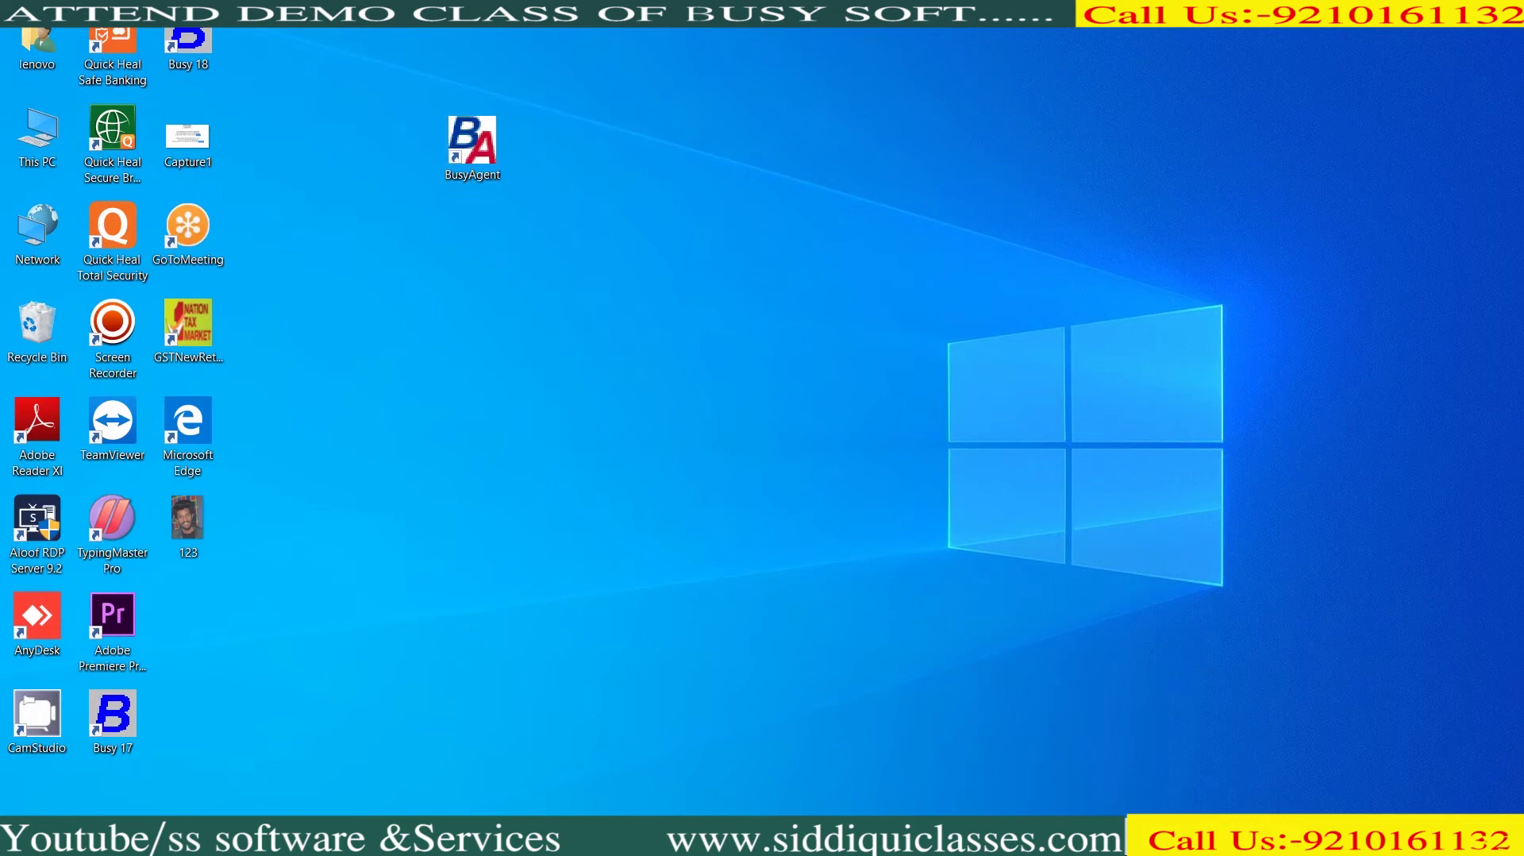
pyautogui.doubleClick(473, 147)
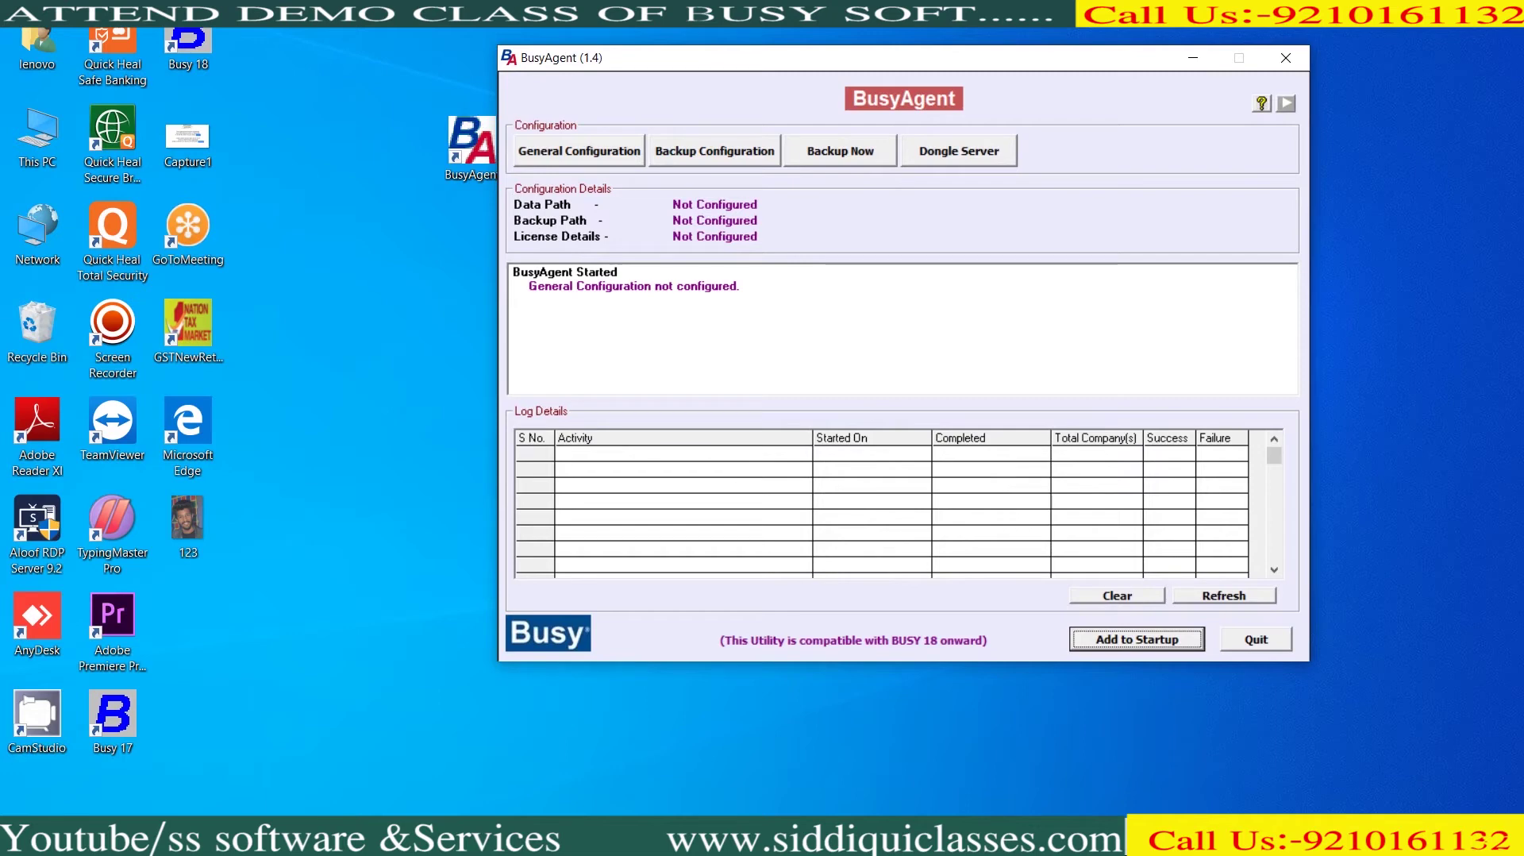
pyautogui.click(579, 151)
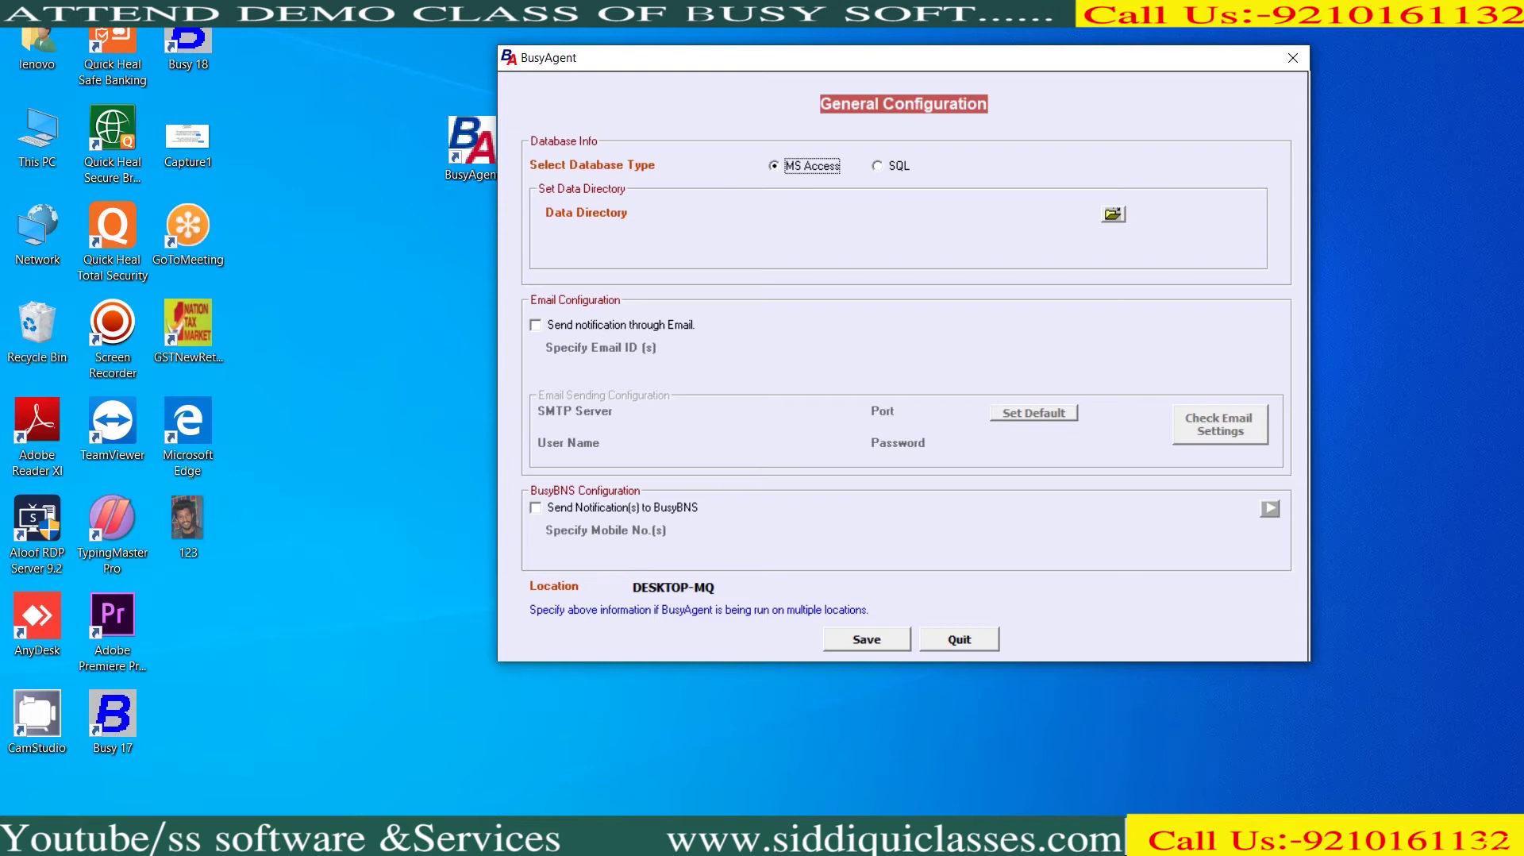
# Keep MS Access as the database type and set the data directory to D:\DEMO COMPANY
pyautogui.click(876, 165)
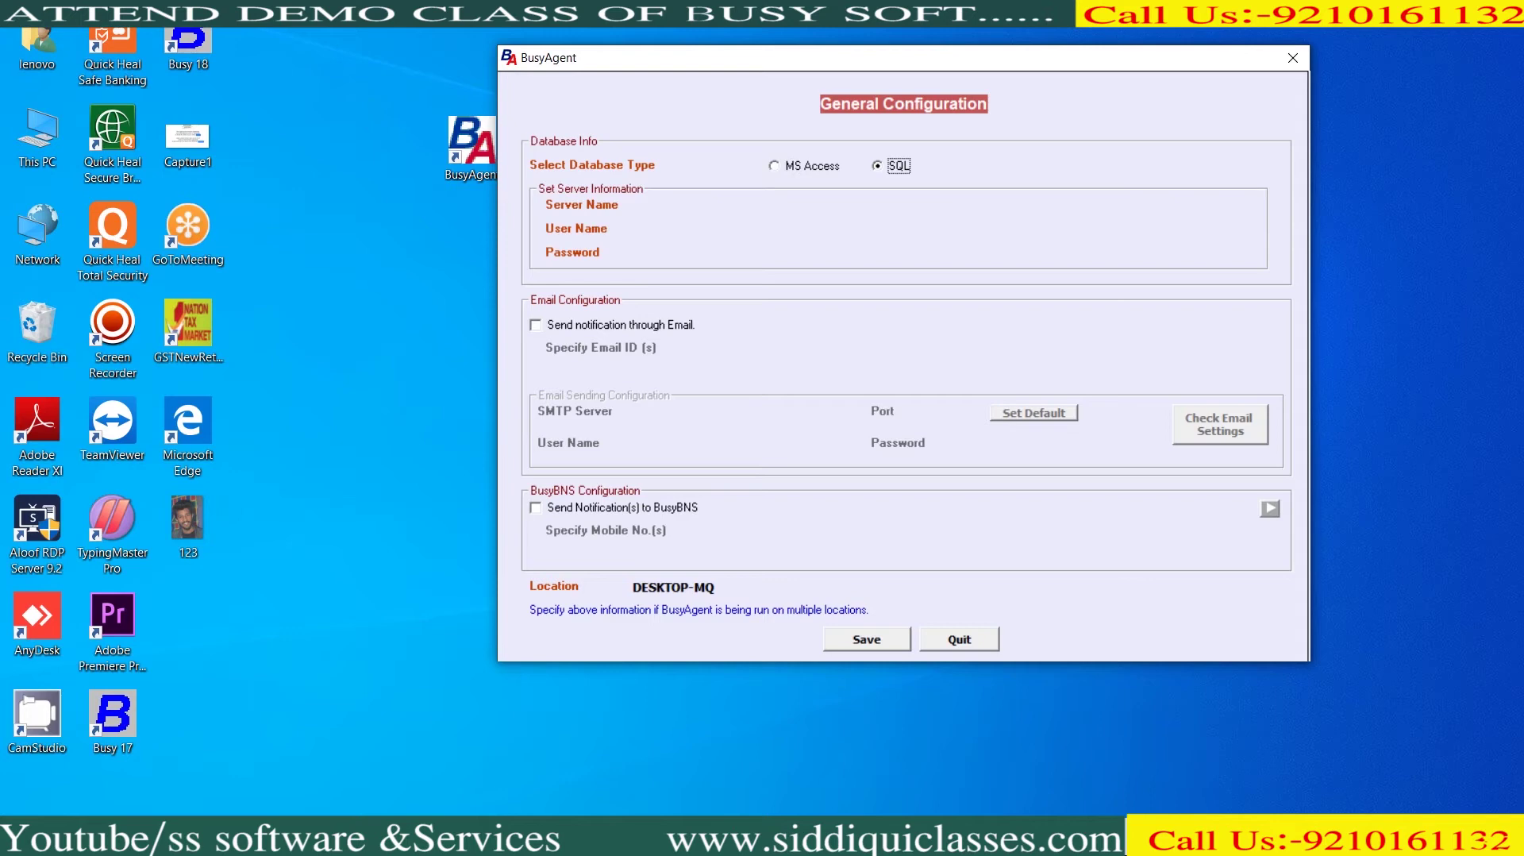
pyautogui.click(774, 165)
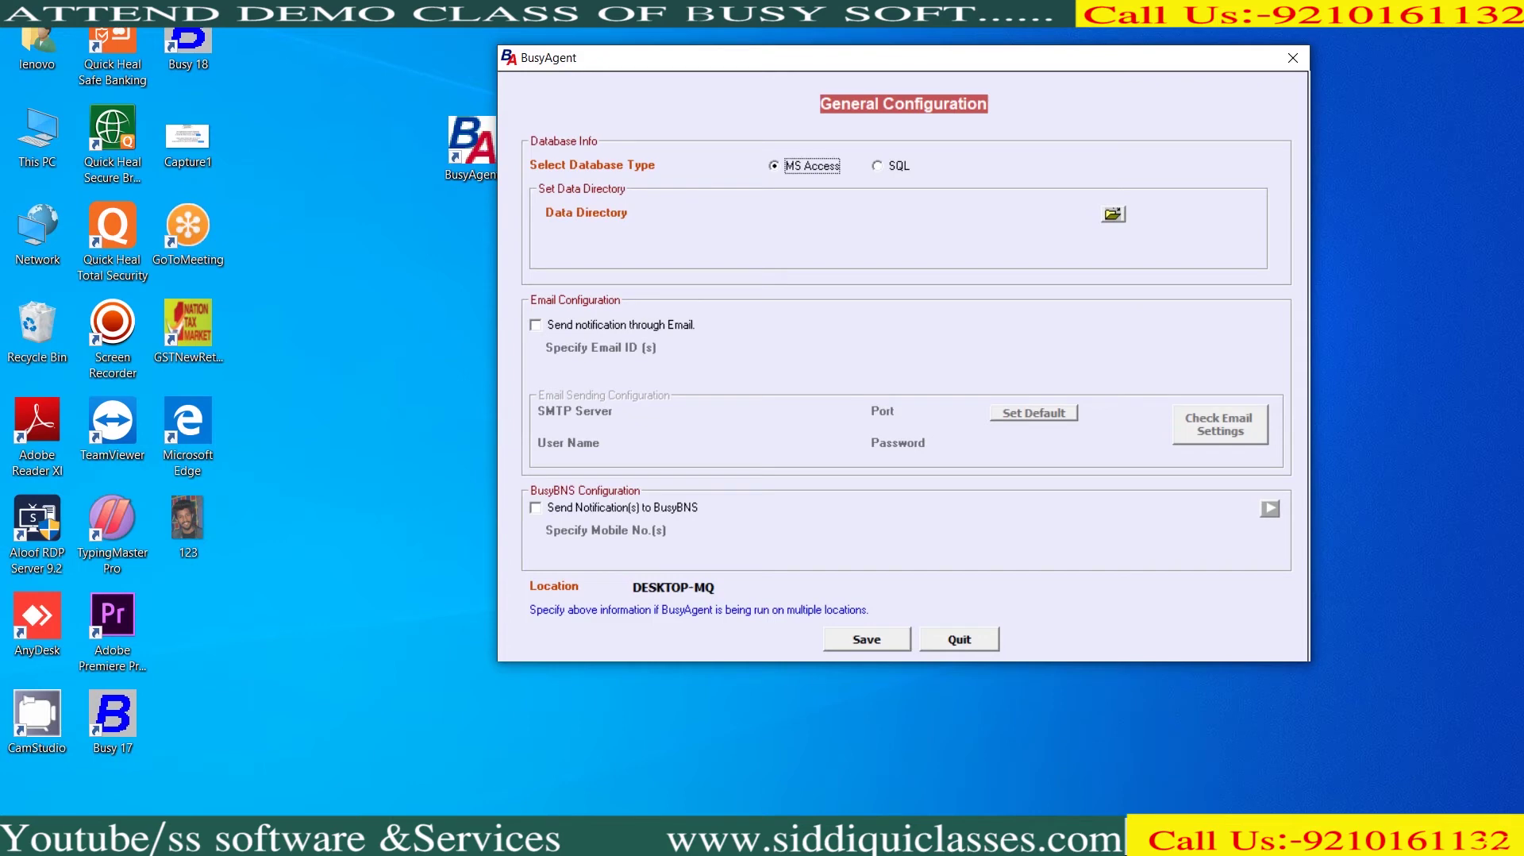
pyautogui.click(1112, 213)
pyautogui.doubleClick(719, 484)
pyautogui.click(738, 412)
pyautogui.click(789, 547)
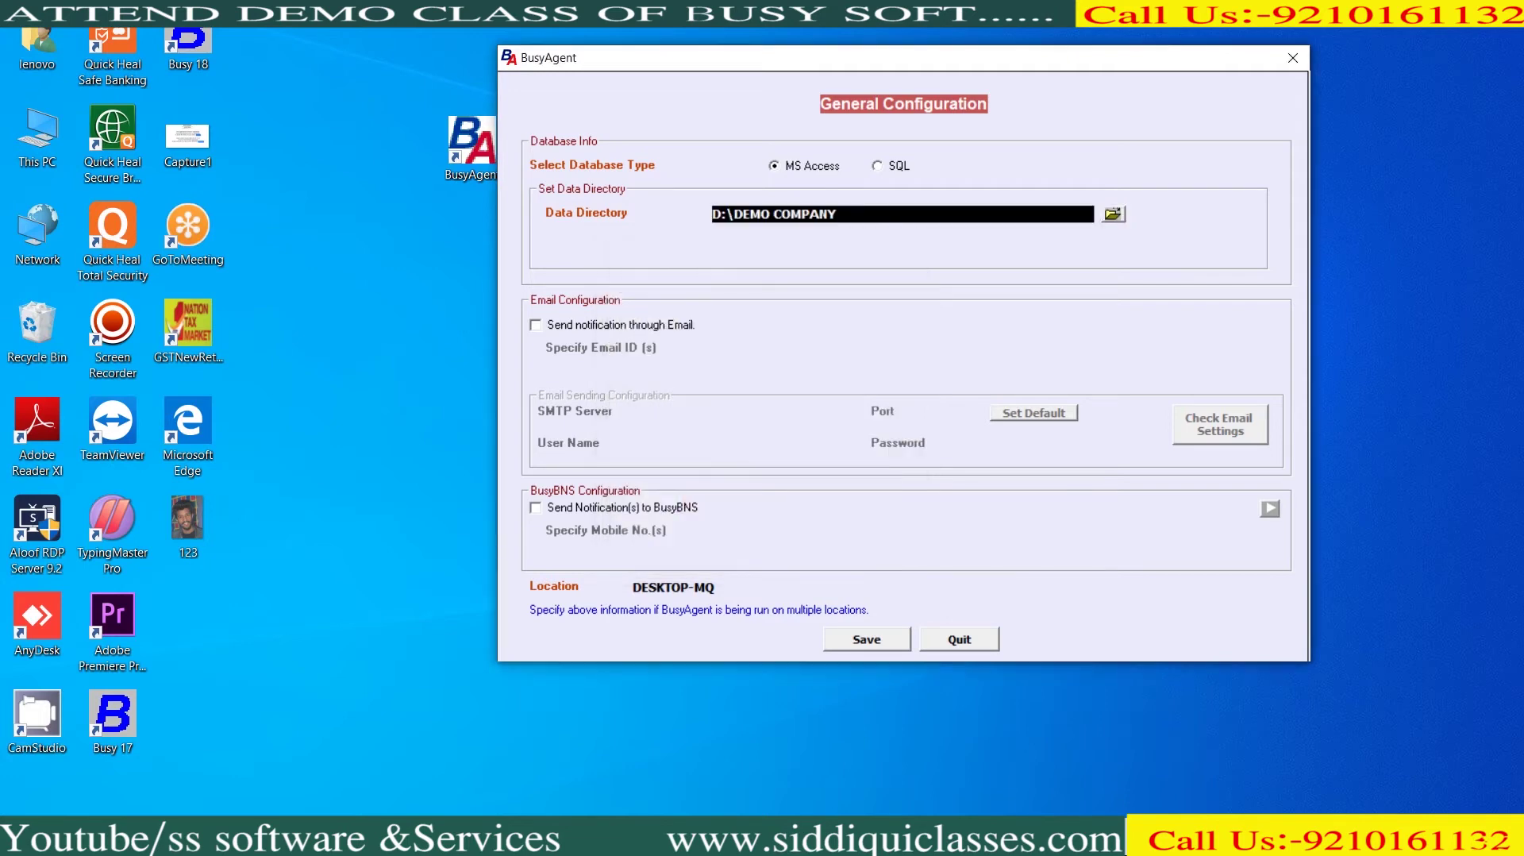
pyautogui.press('Tab')
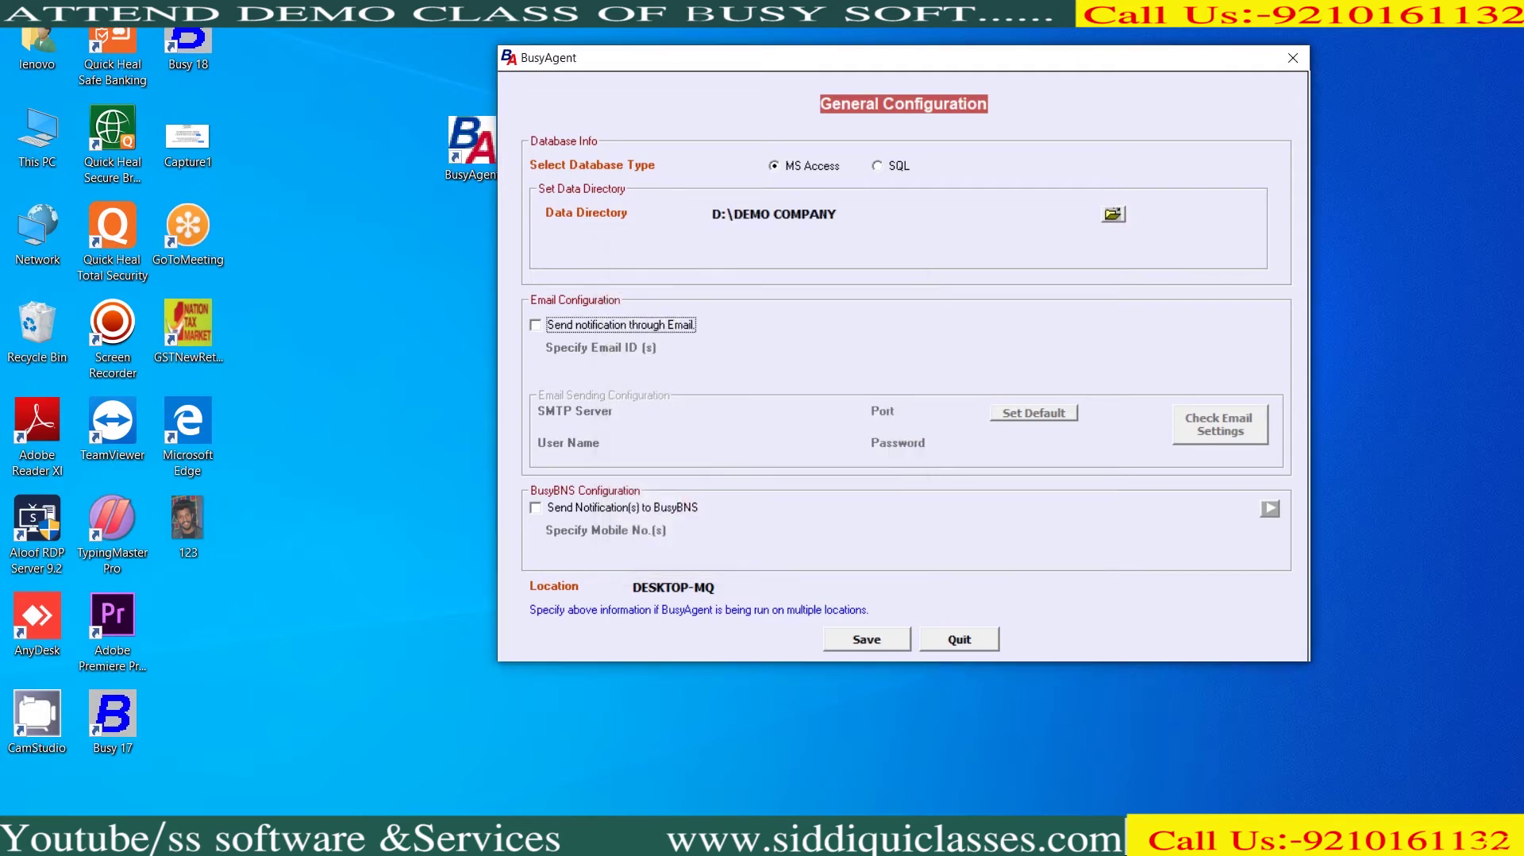
# Turn on email notifications and enter the notification e-mail address
pyautogui.press('space')
pyautogui.press('Tab')
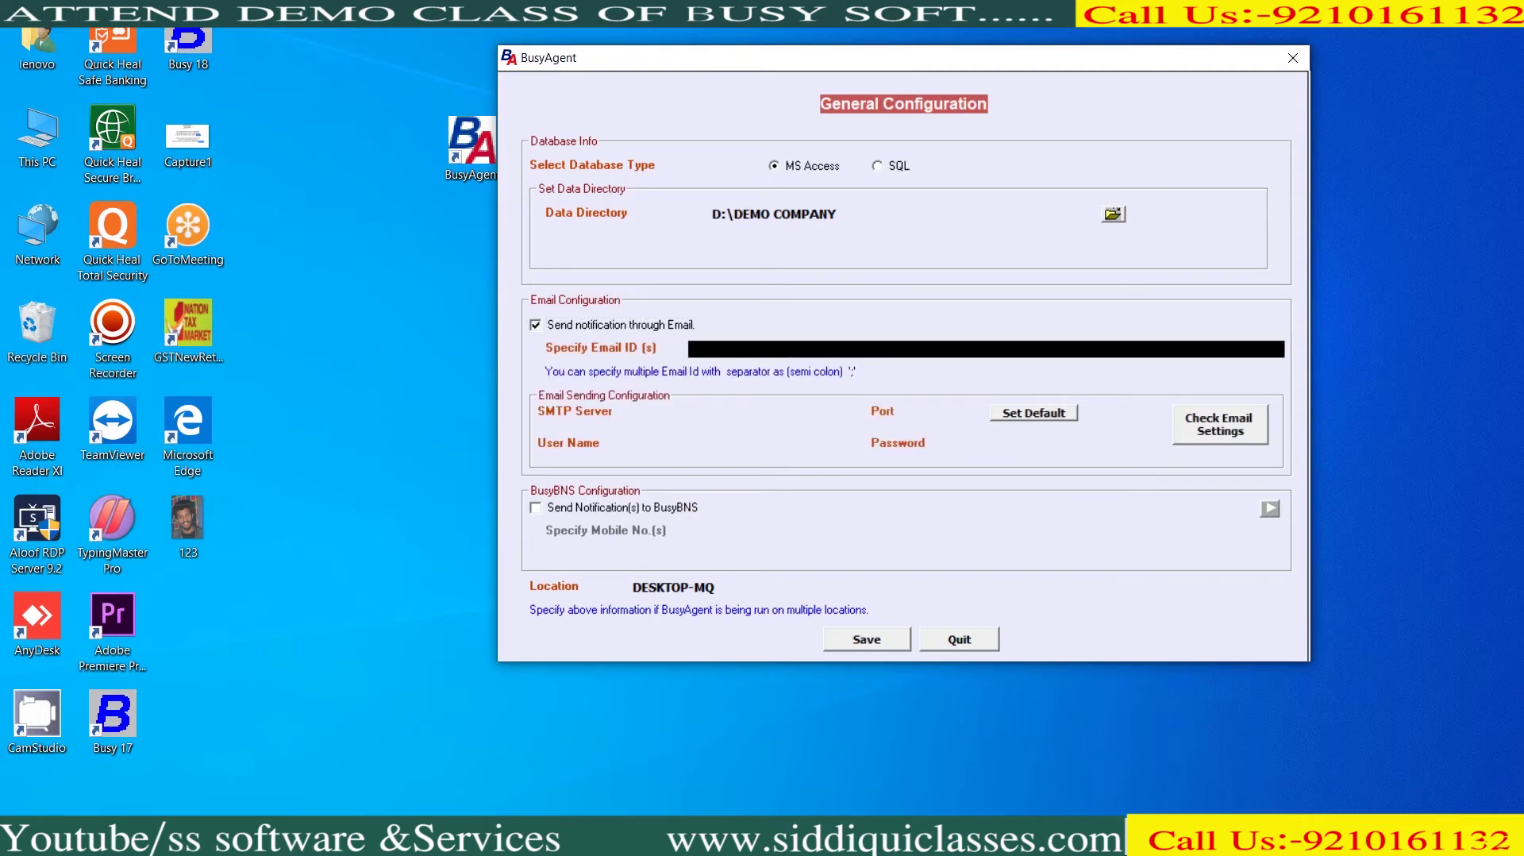
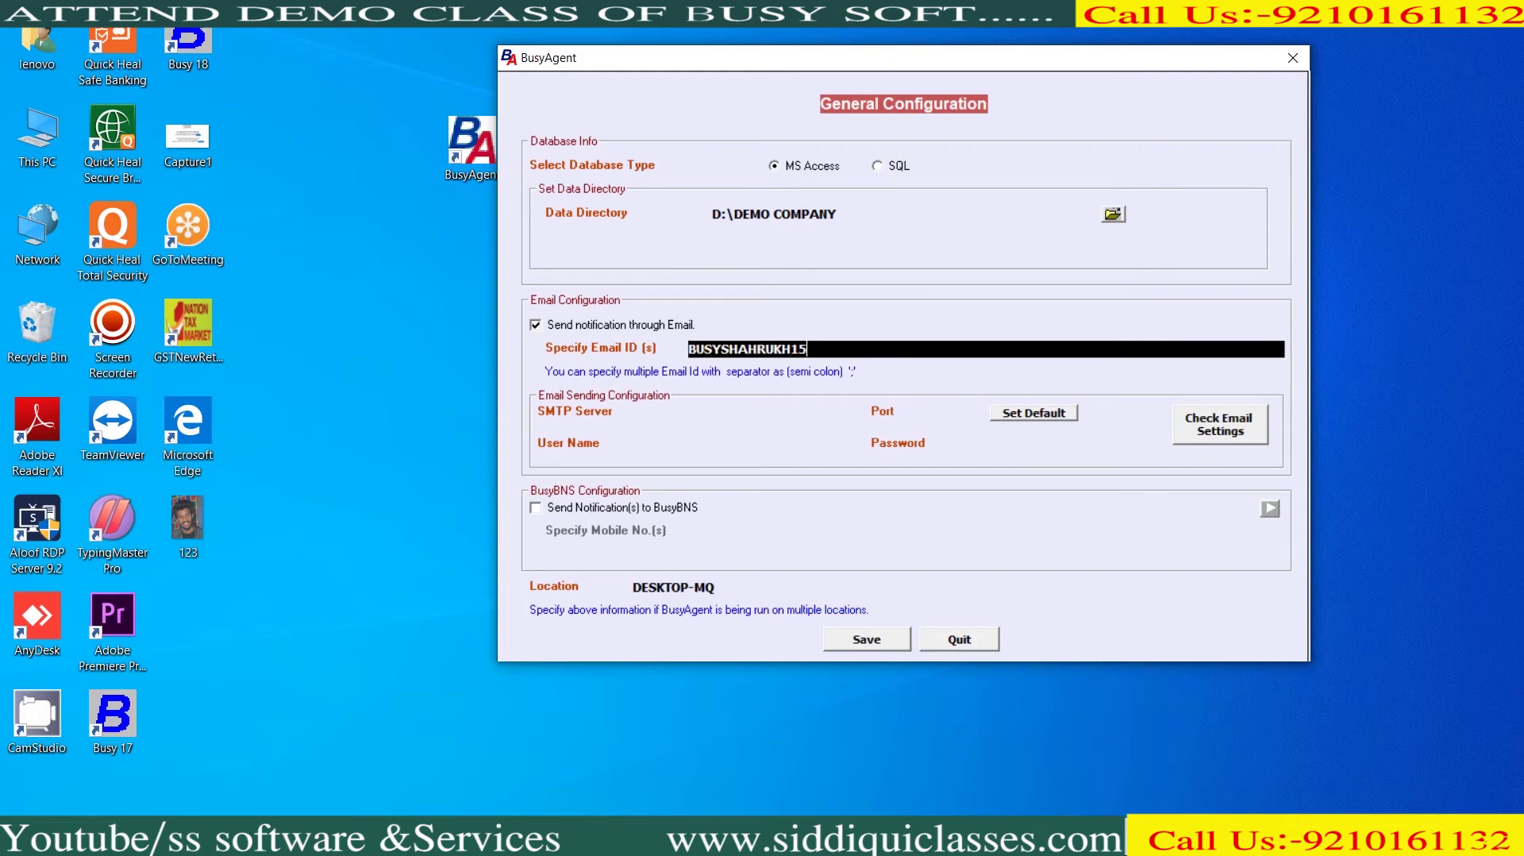
# Set SMTP server smtp.gmail.com, port 465, the Gmail user name and password, then send a test email
pyautogui.click(743, 412)
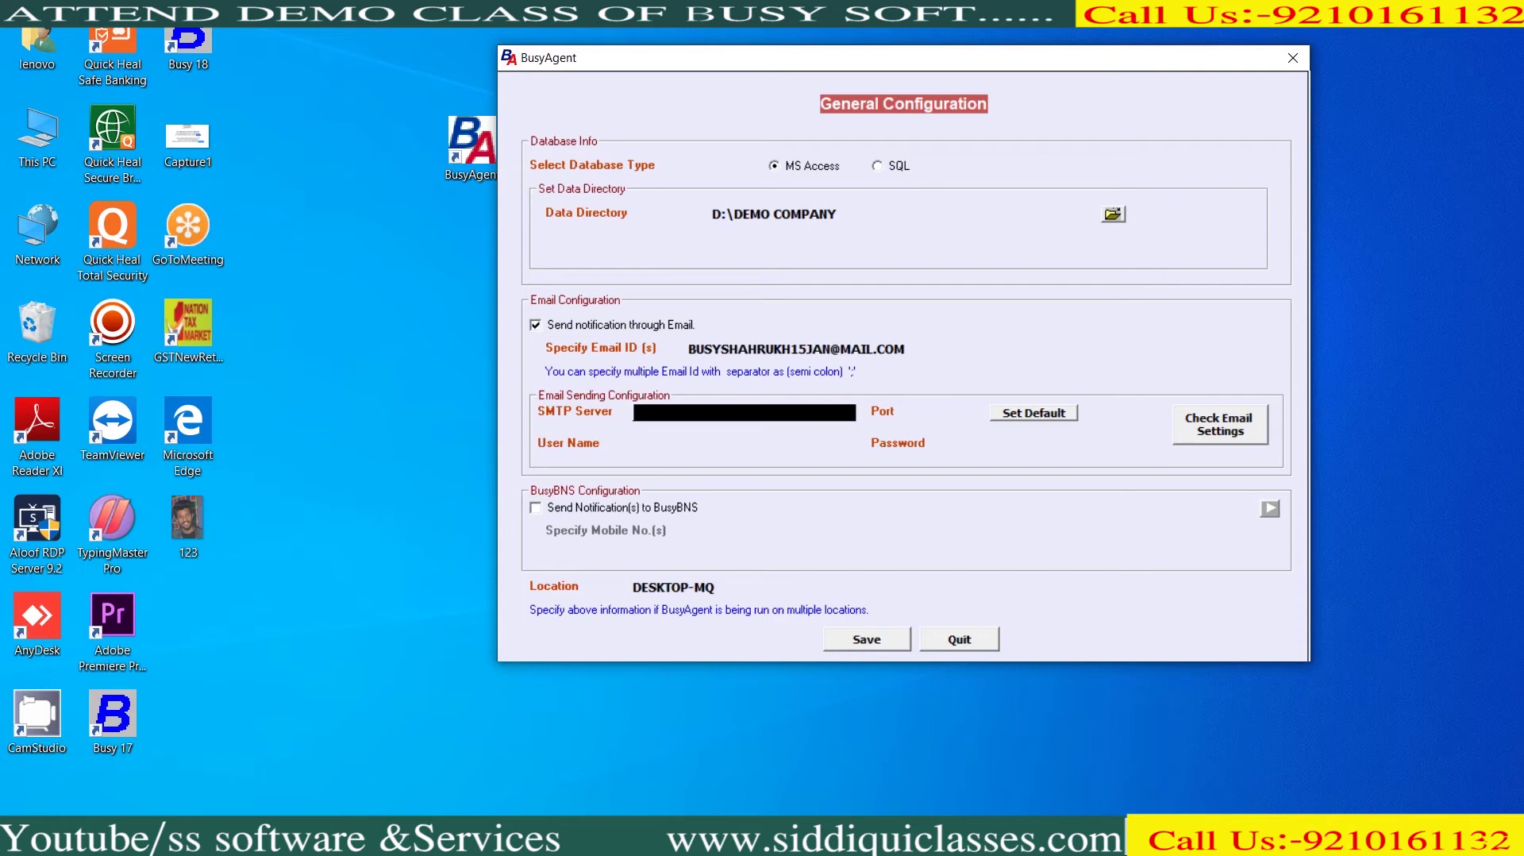
pyautogui.write('smtp.gmail.com')
pyautogui.press('Return')
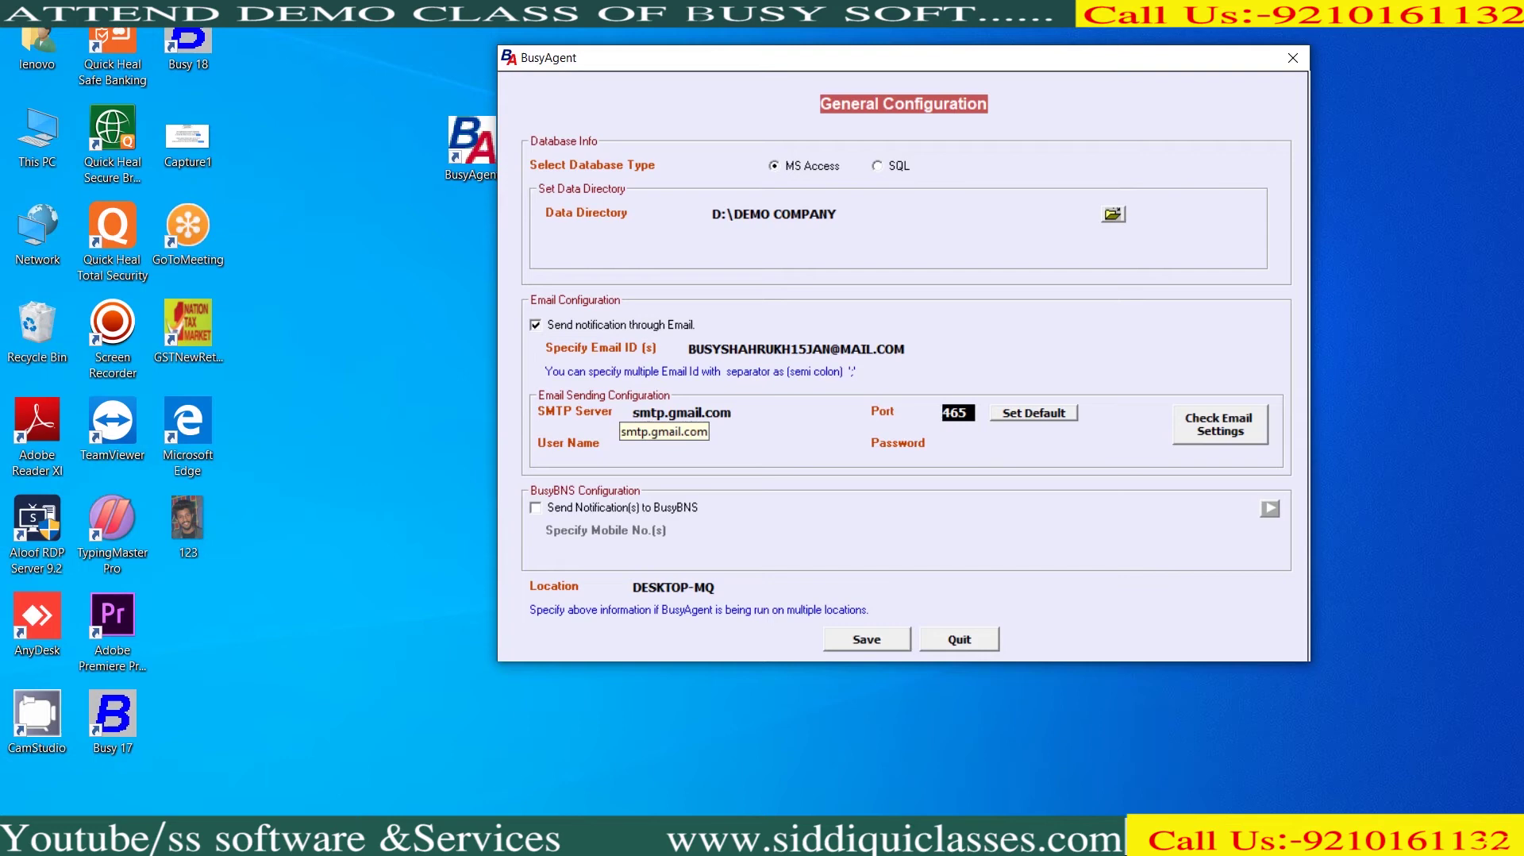
pyautogui.press('Return')
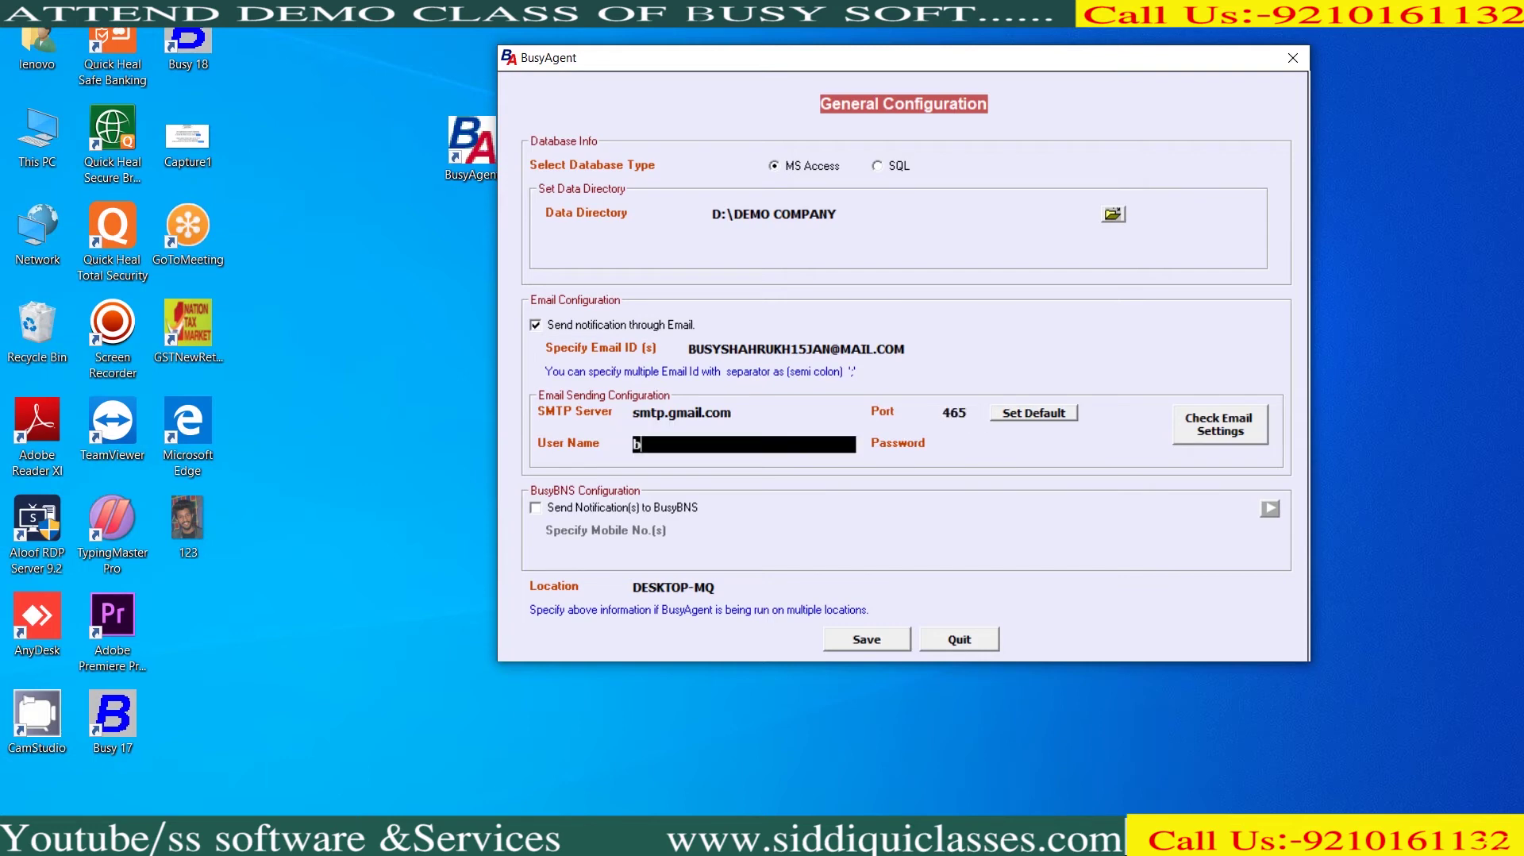
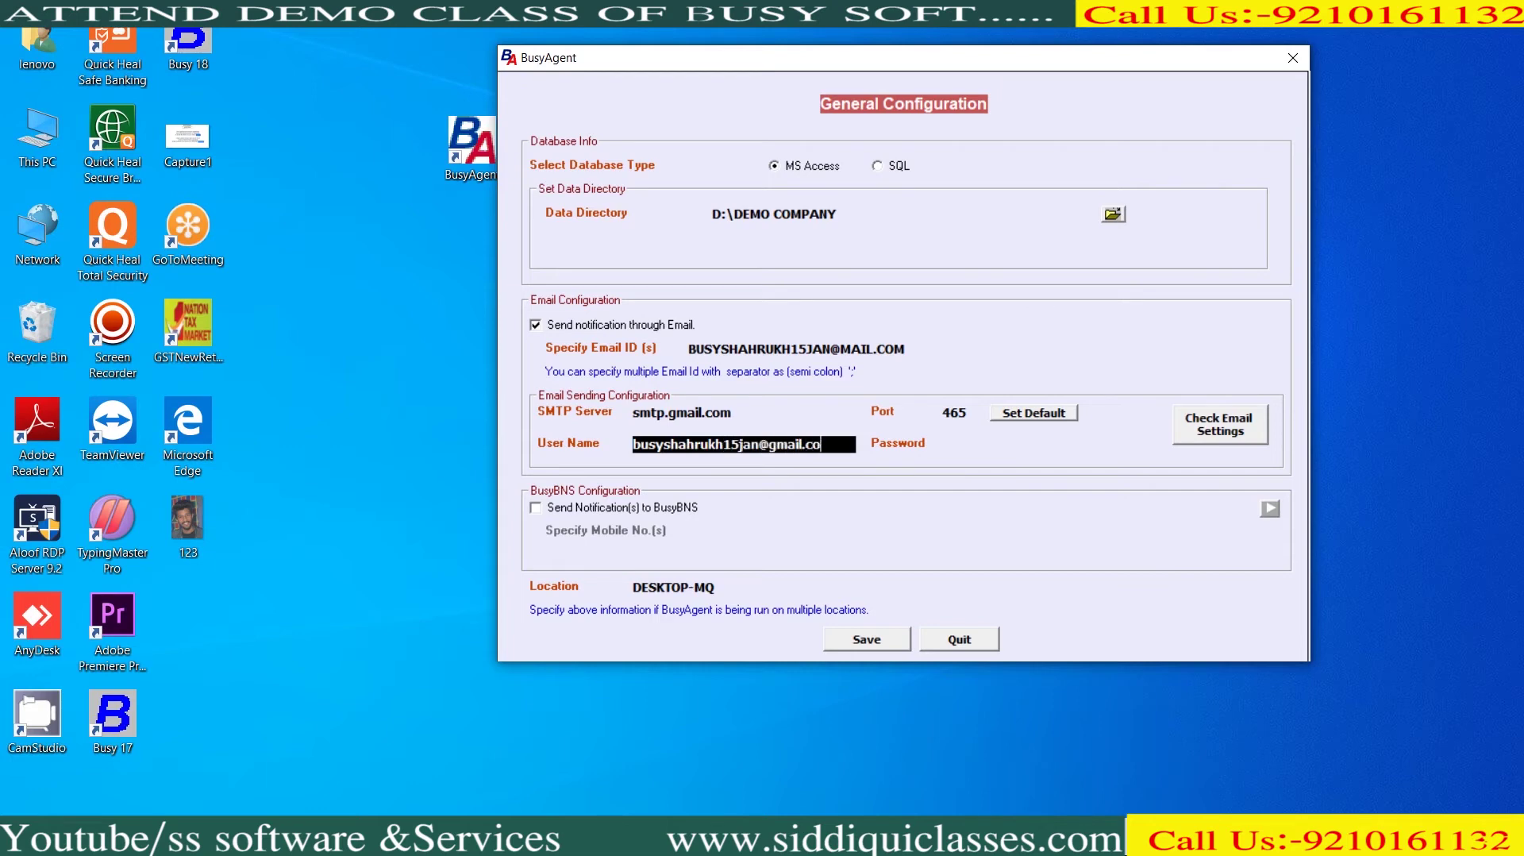
pyautogui.press('Tab')
pyautogui.write('**********')
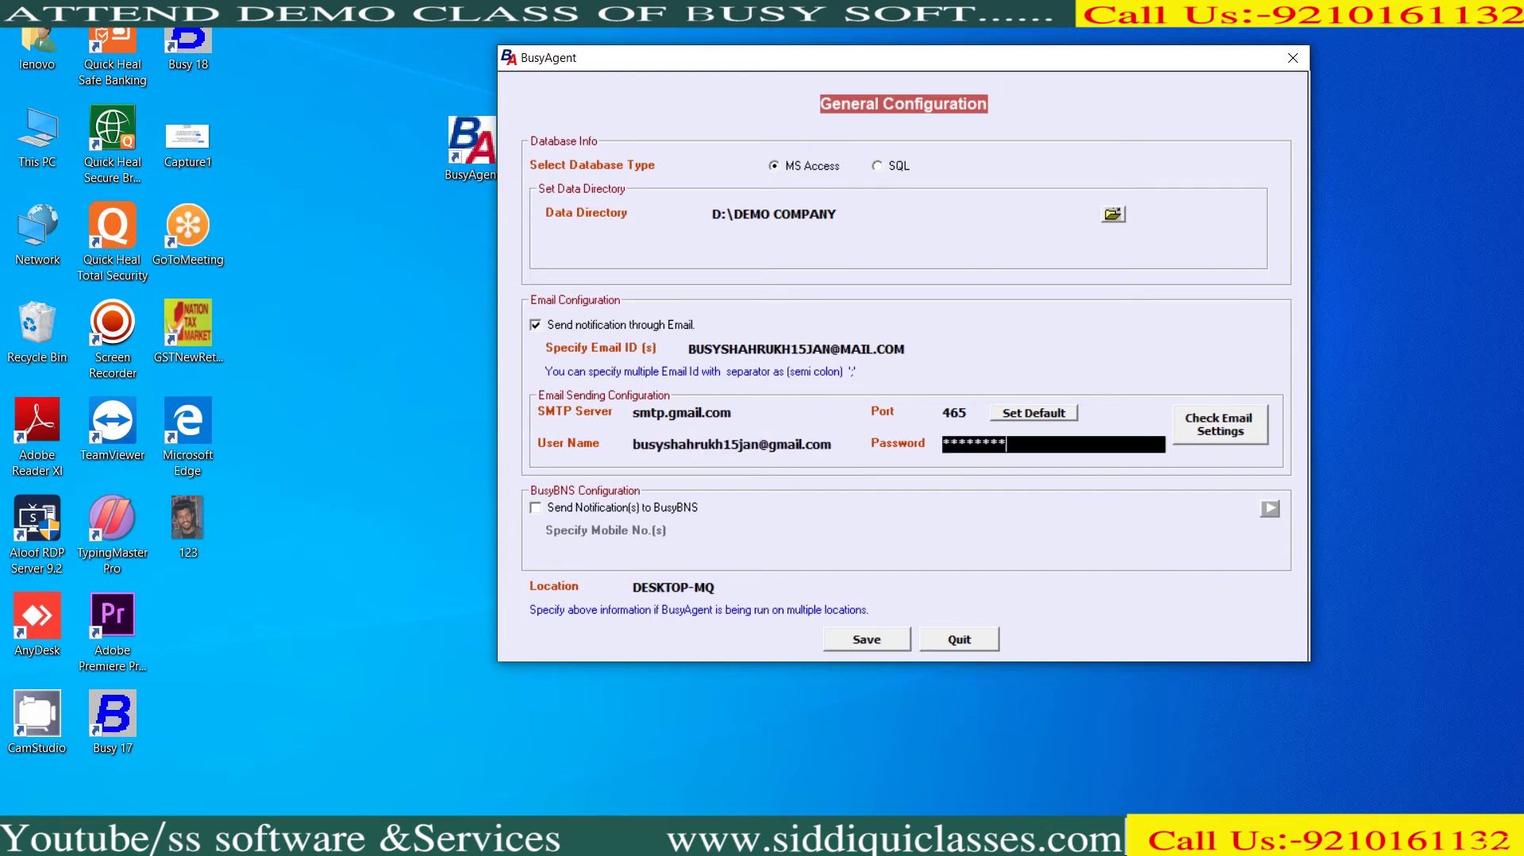
pyautogui.press('Tab')
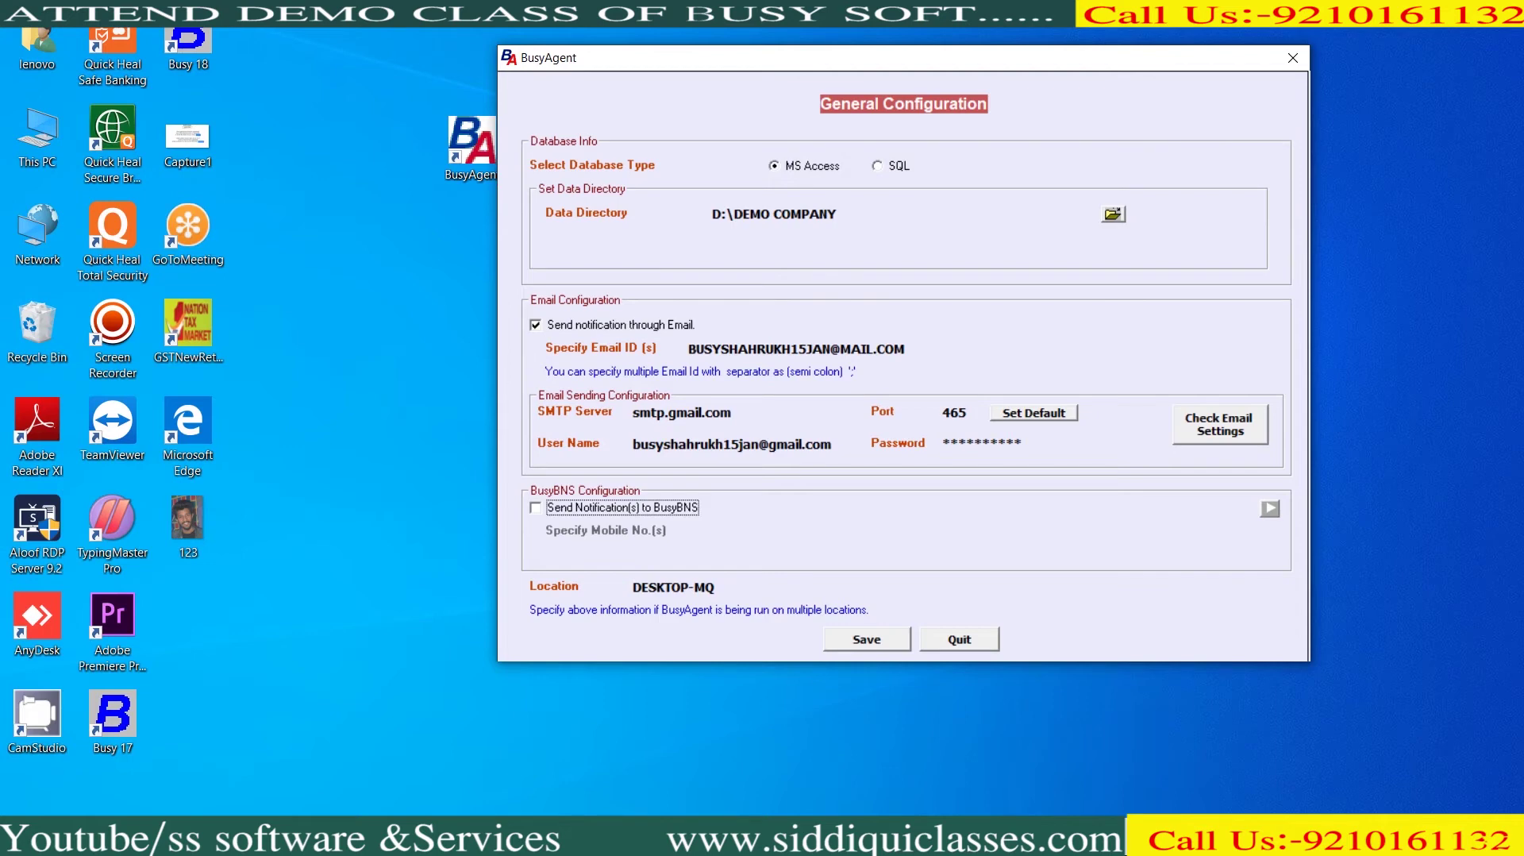
pyautogui.click(1219, 423)
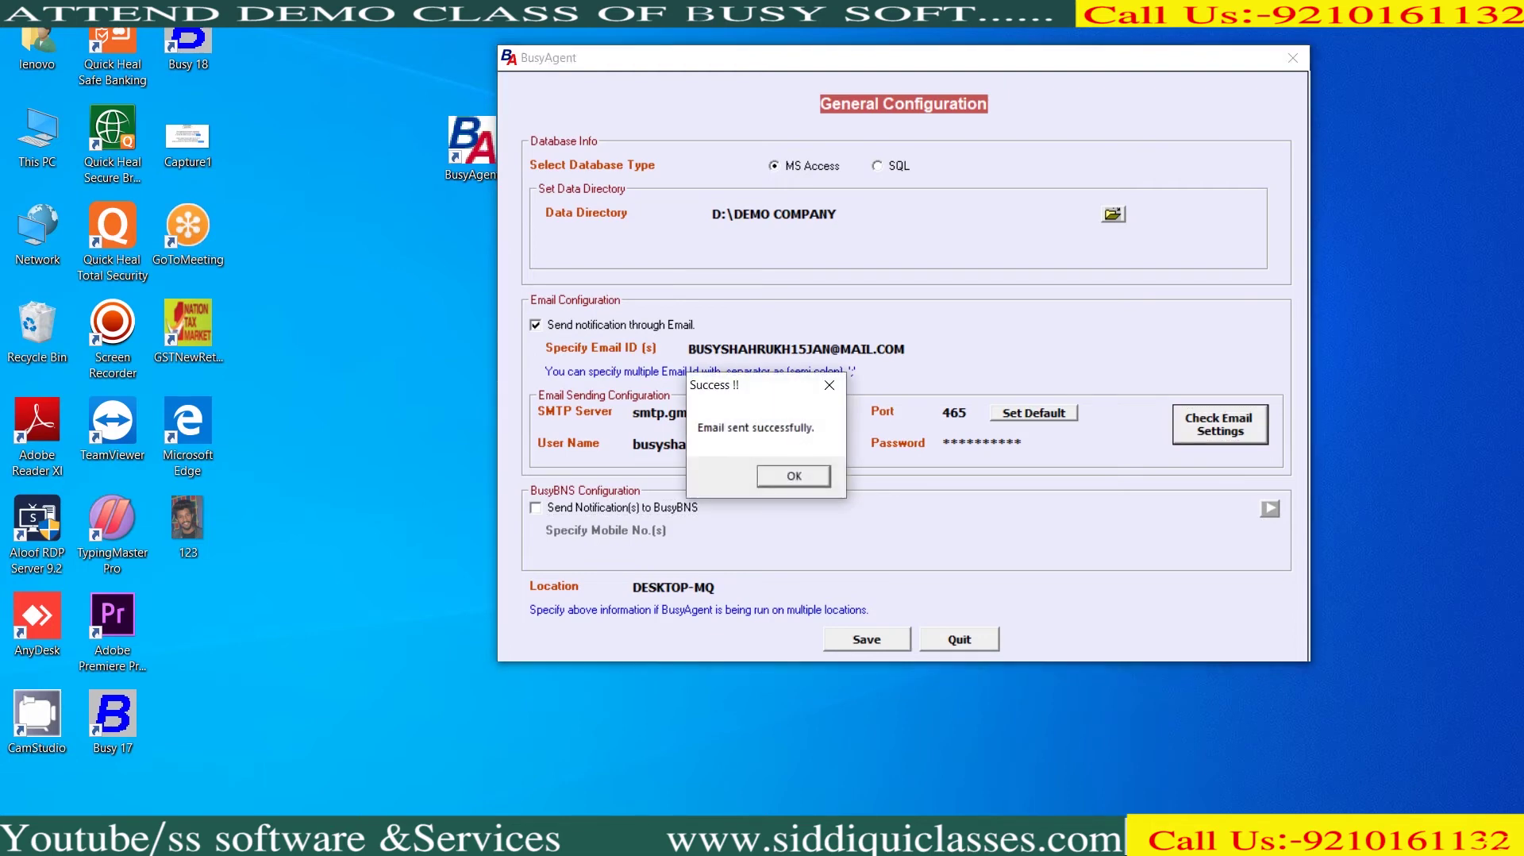
# Confirm the test email succeeded, save the General Configuration, and open Backup Configuration
pyautogui.press('Return')
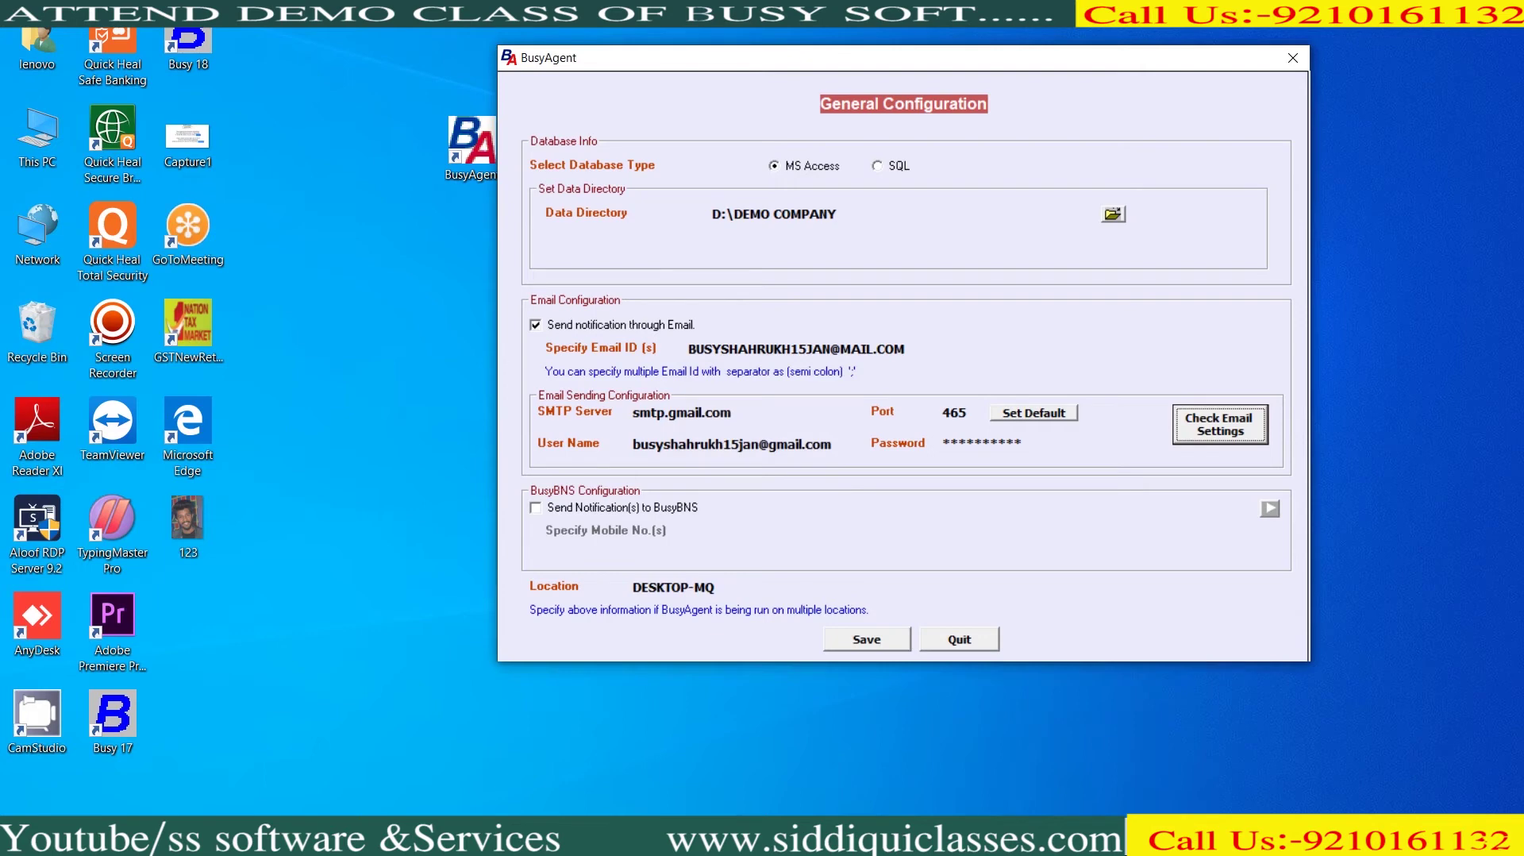
pyautogui.hotkey('alt', 's')
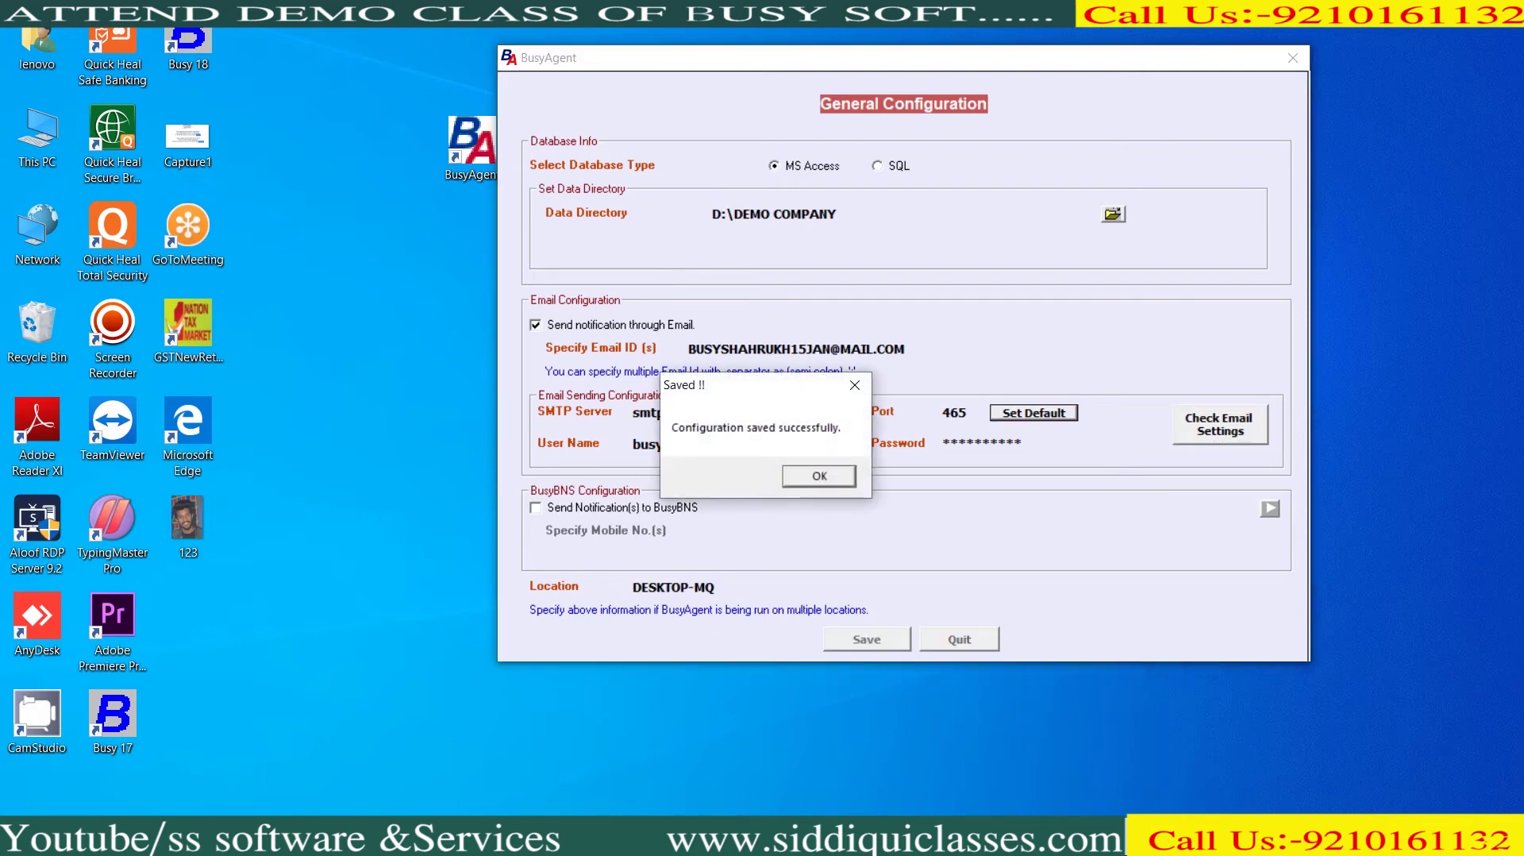
pyautogui.press('Return')
pyautogui.hotkey('alt', 'b')
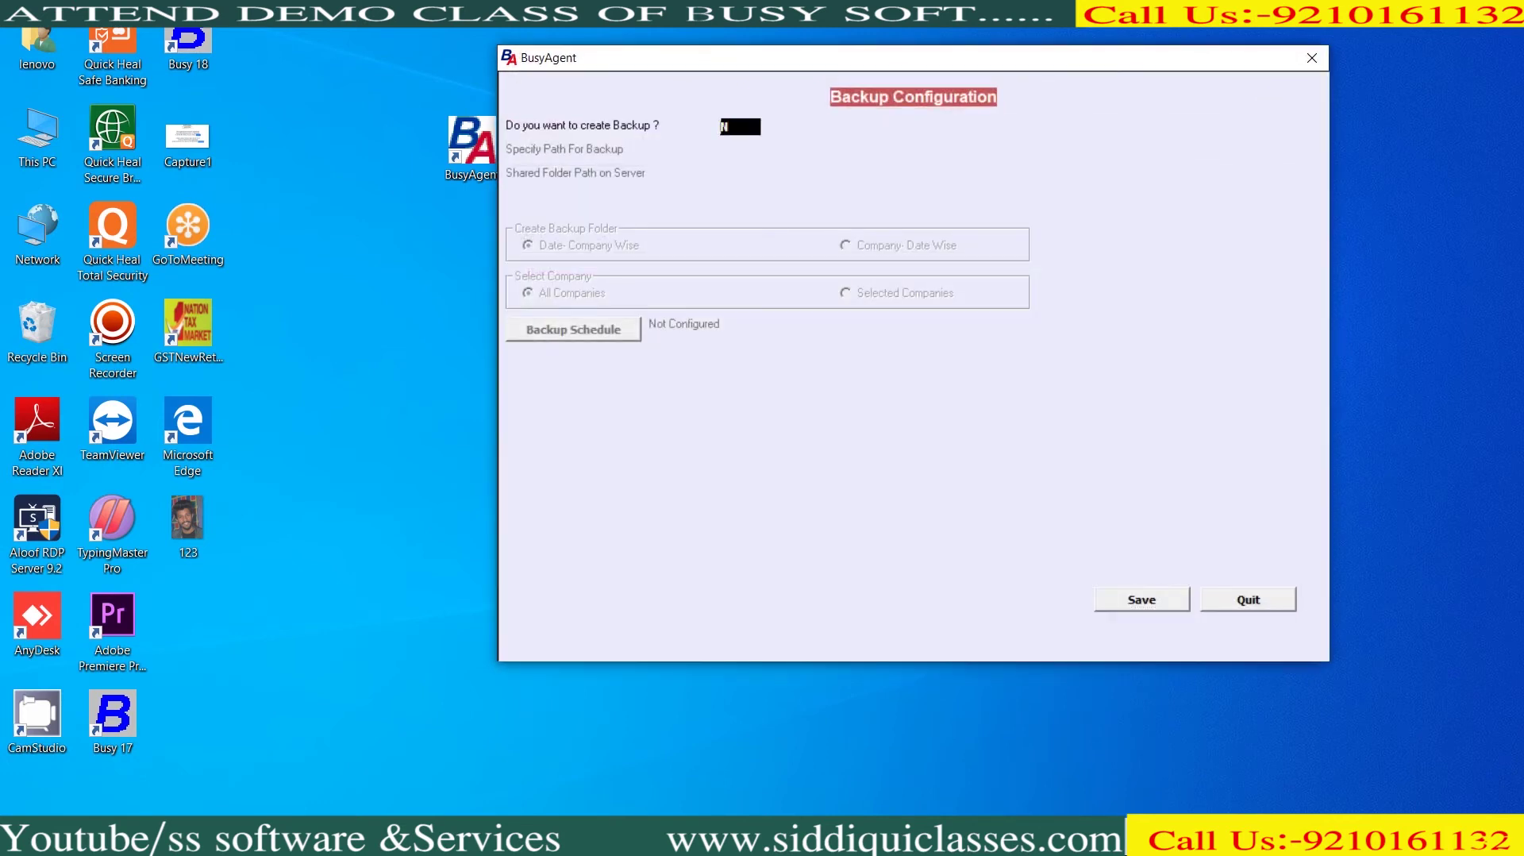
# Set Create Backup to Y with E:\New folder as the backup path
pyautogui.write('Y')
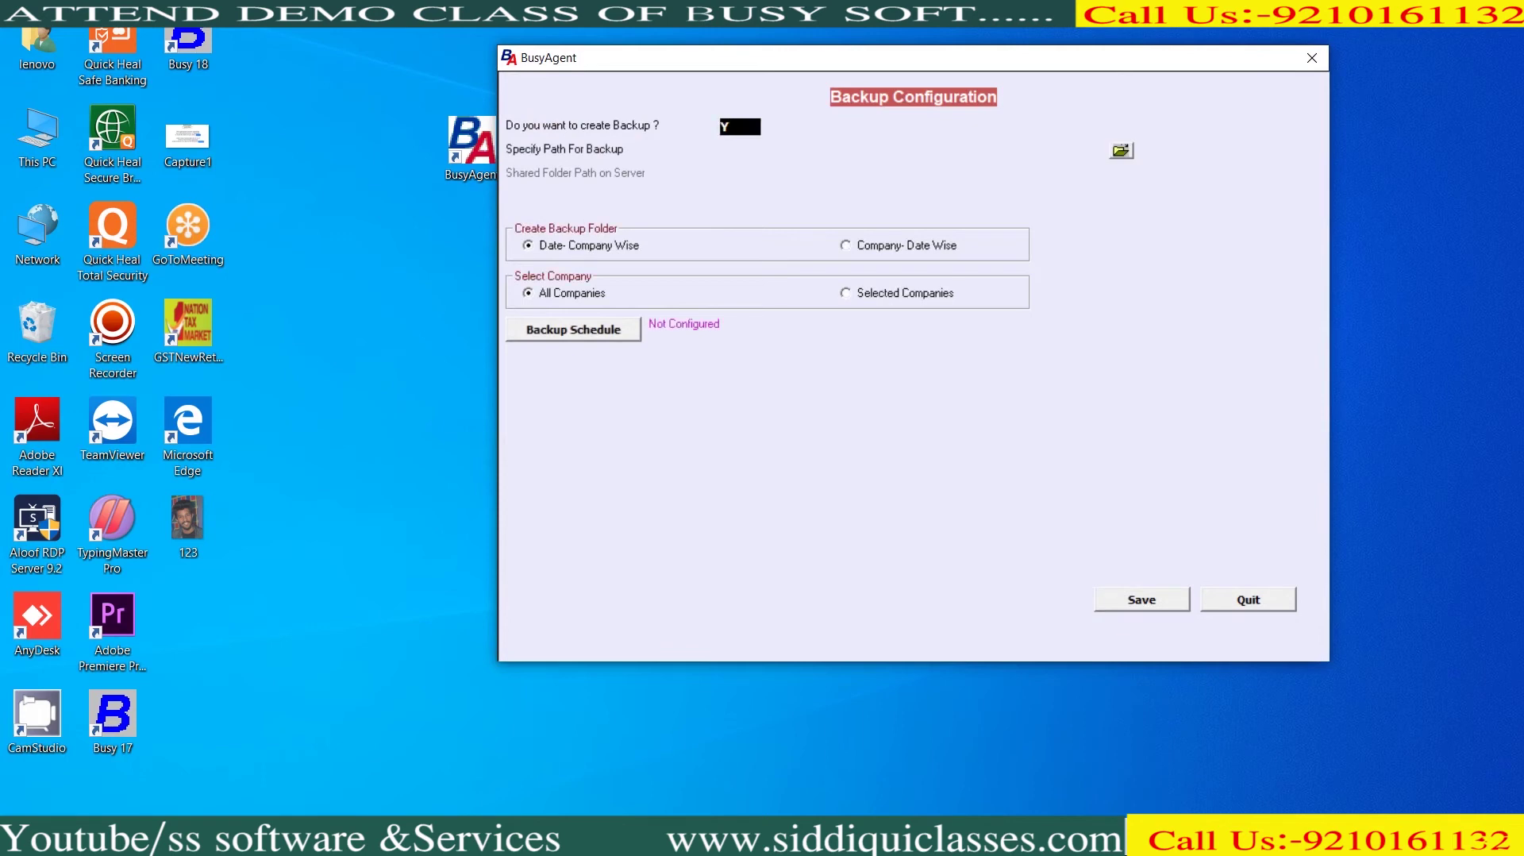
pyautogui.press('Return')
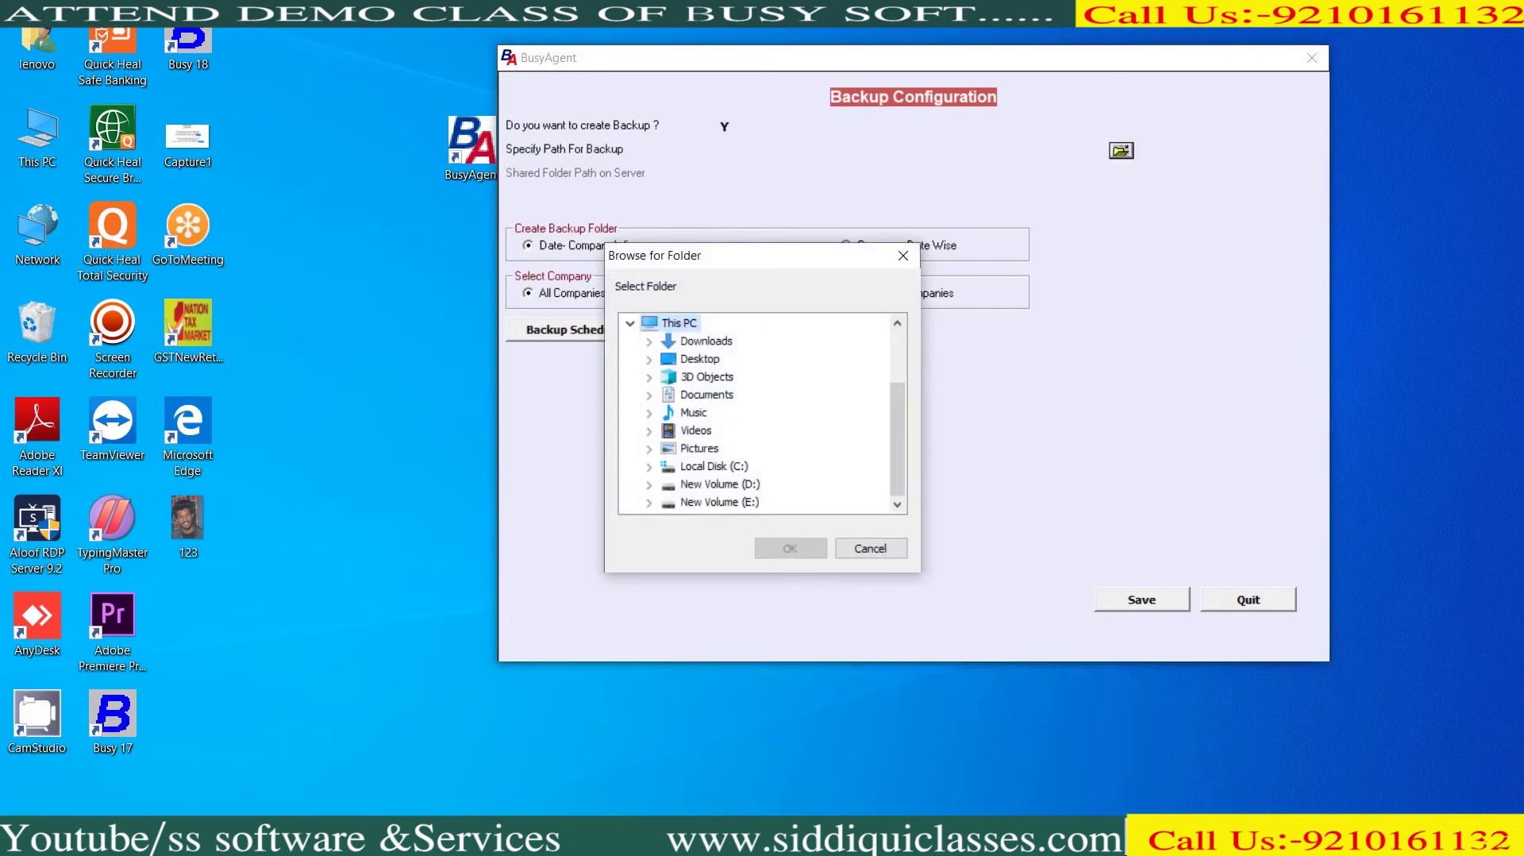
pyautogui.click(719, 501)
pyautogui.press('Right')
pyautogui.click(719, 502)
pyautogui.press('Return')
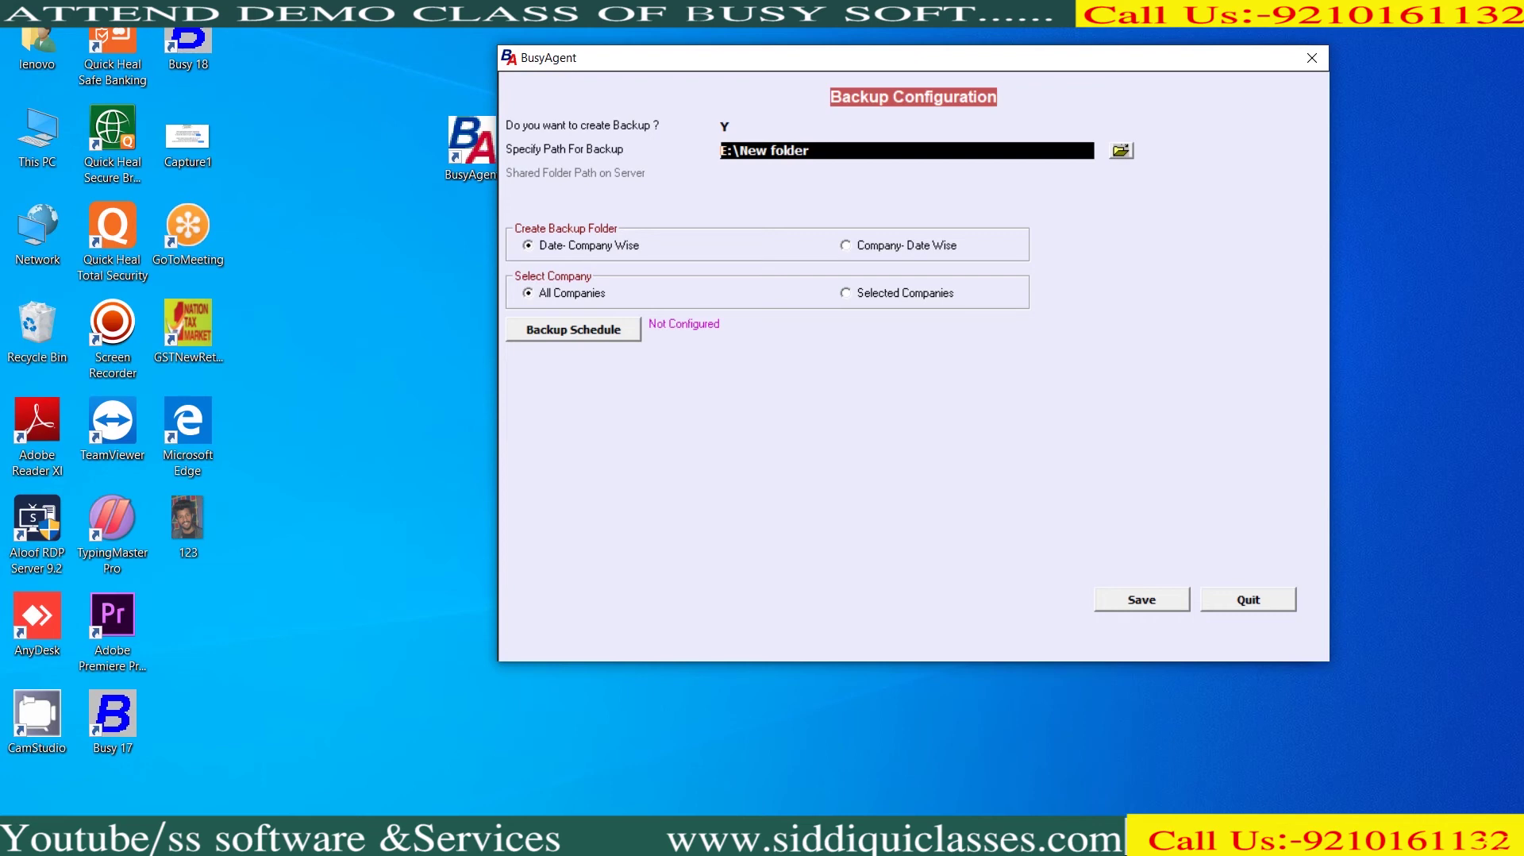
# Back up All Companies and open the Backup Schedule settings
pyautogui.click(905, 292)
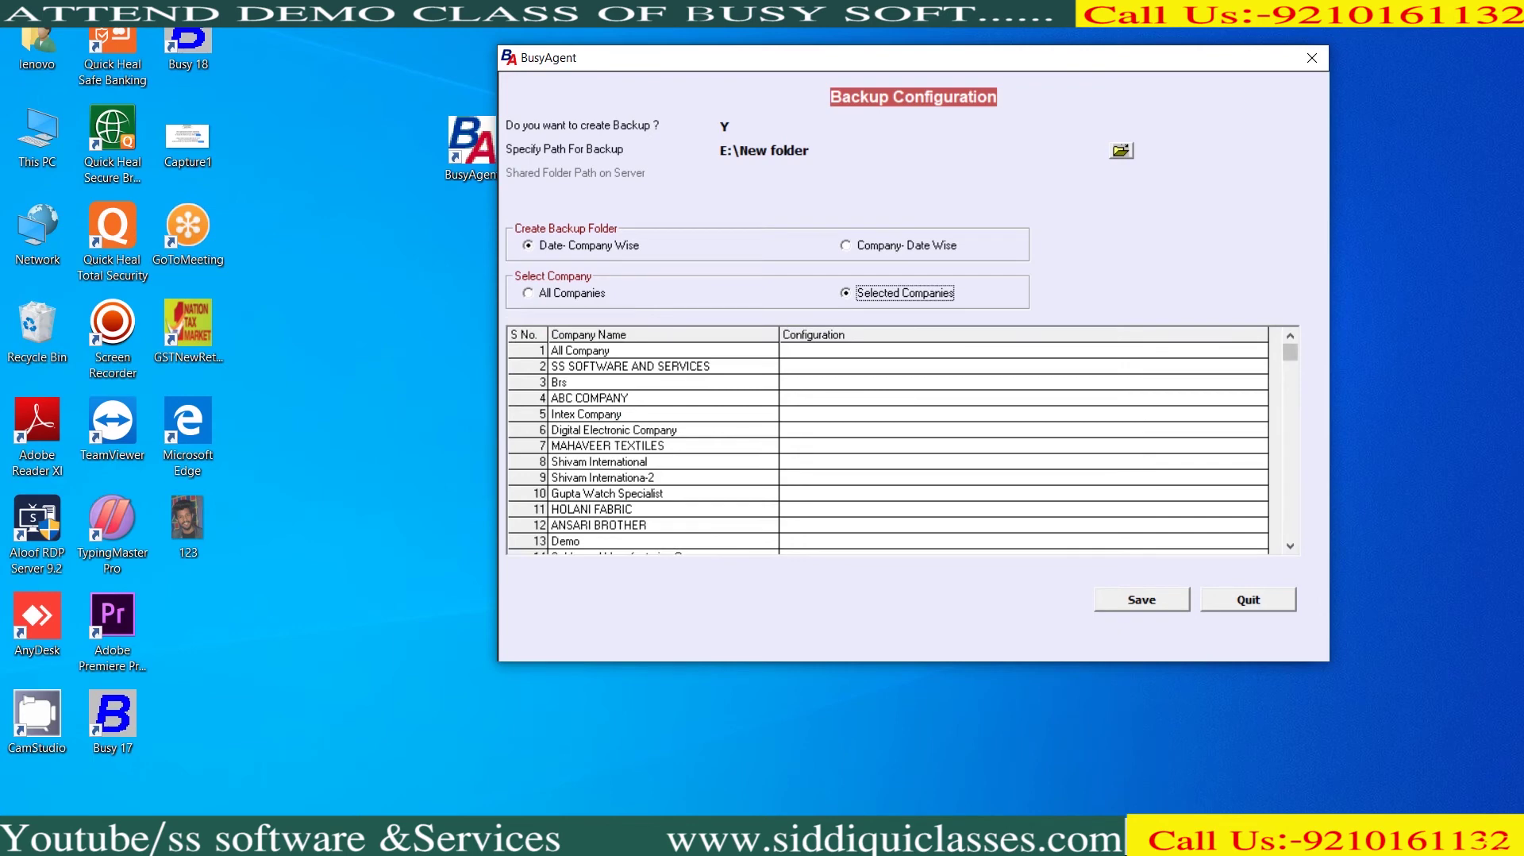
pyautogui.scroll(-4, 888, 444)
pyautogui.click(572, 292)
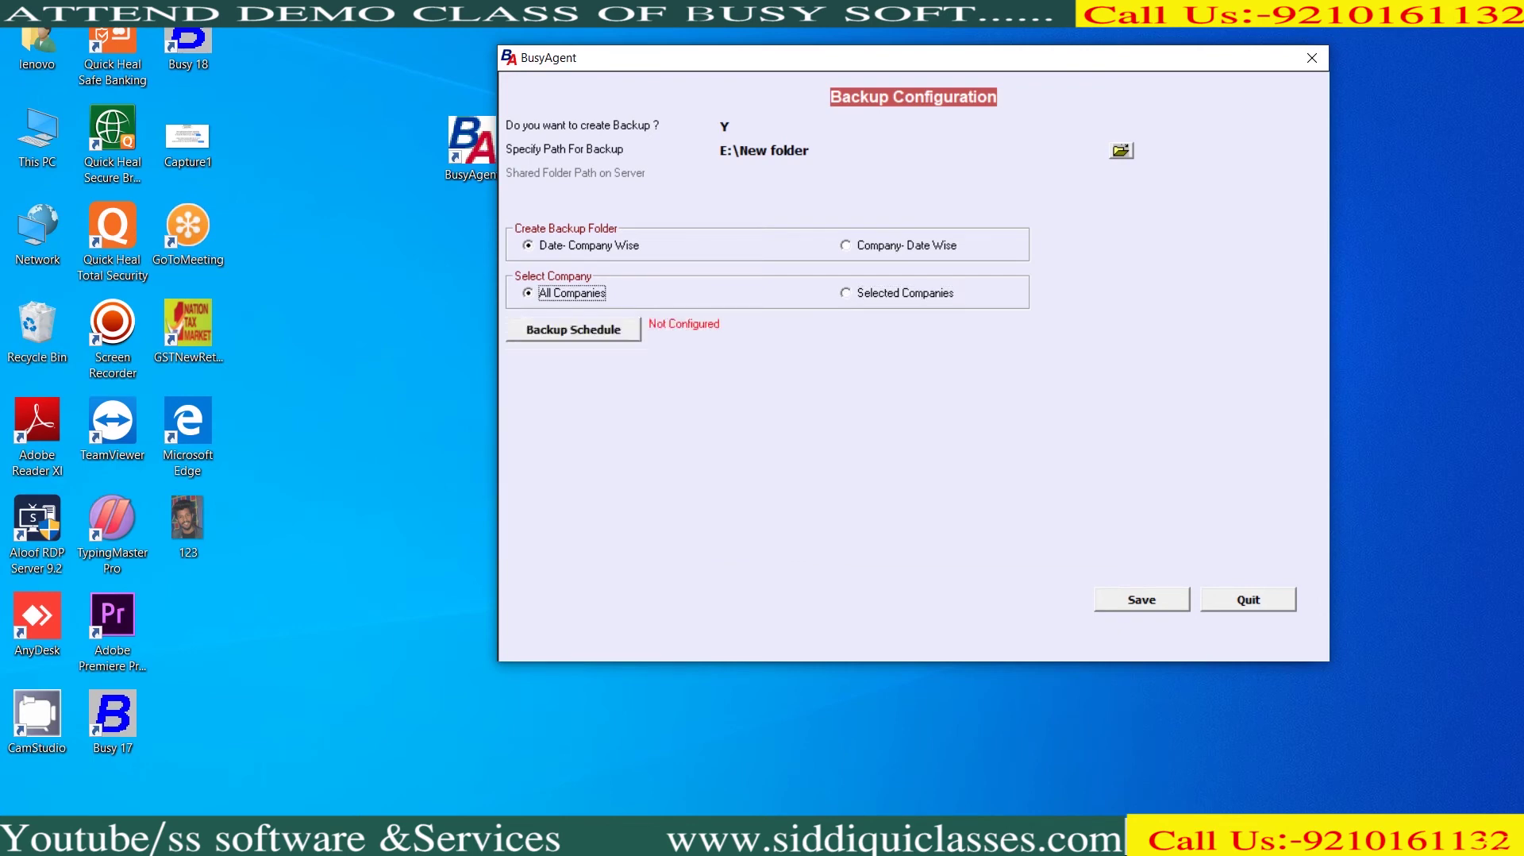
pyautogui.click(573, 330)
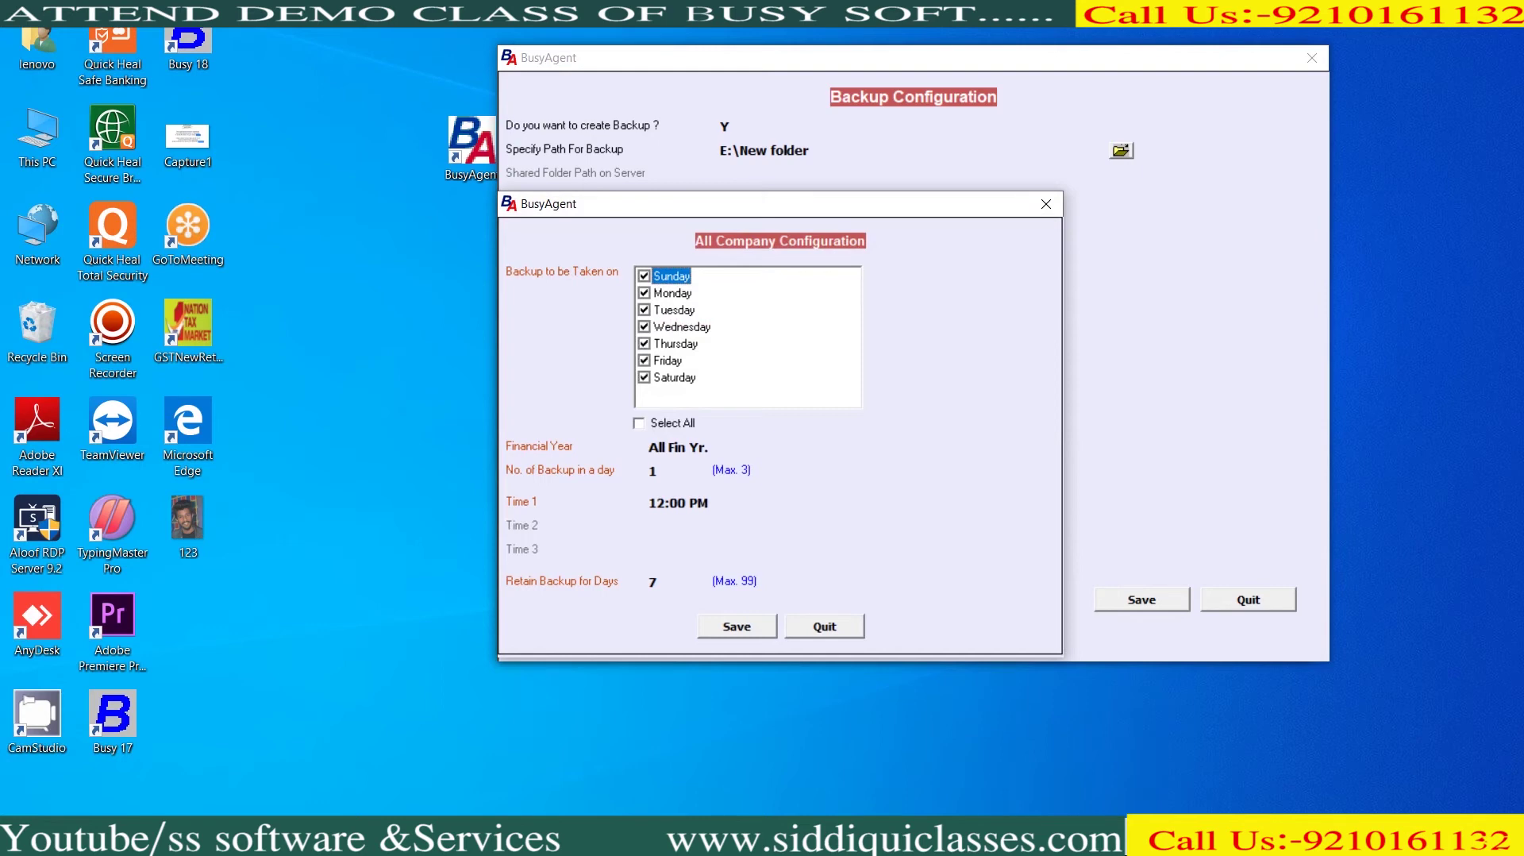
# Select every day of the week and set three daily backups, with 11:00 PM as the first time
pyautogui.click(640, 423)
pyautogui.press('Return')
pyautogui.write('3')
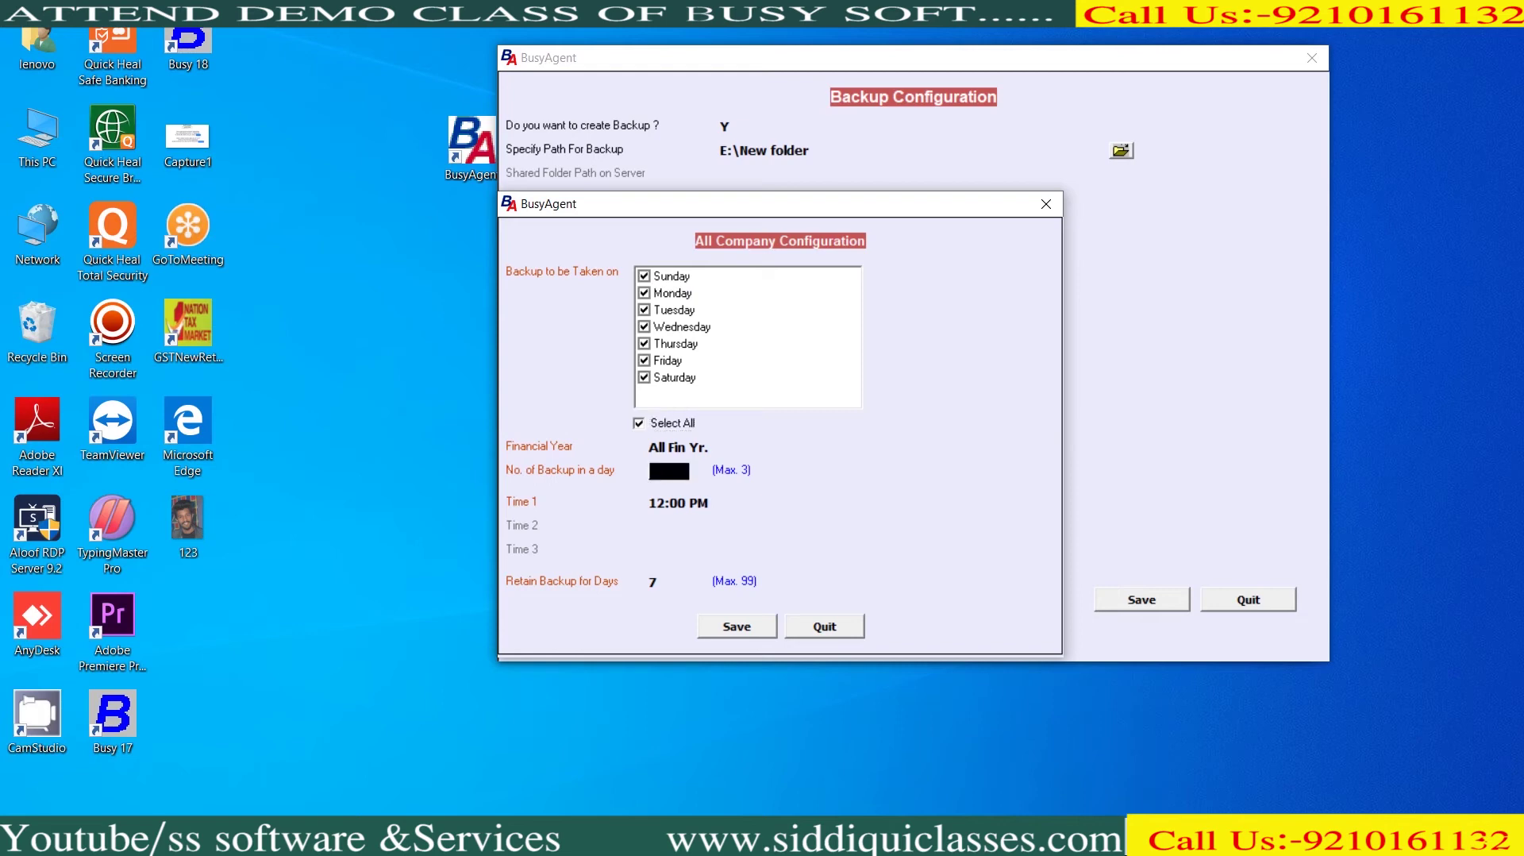
pyautogui.press('Return')
pyautogui.write('11')
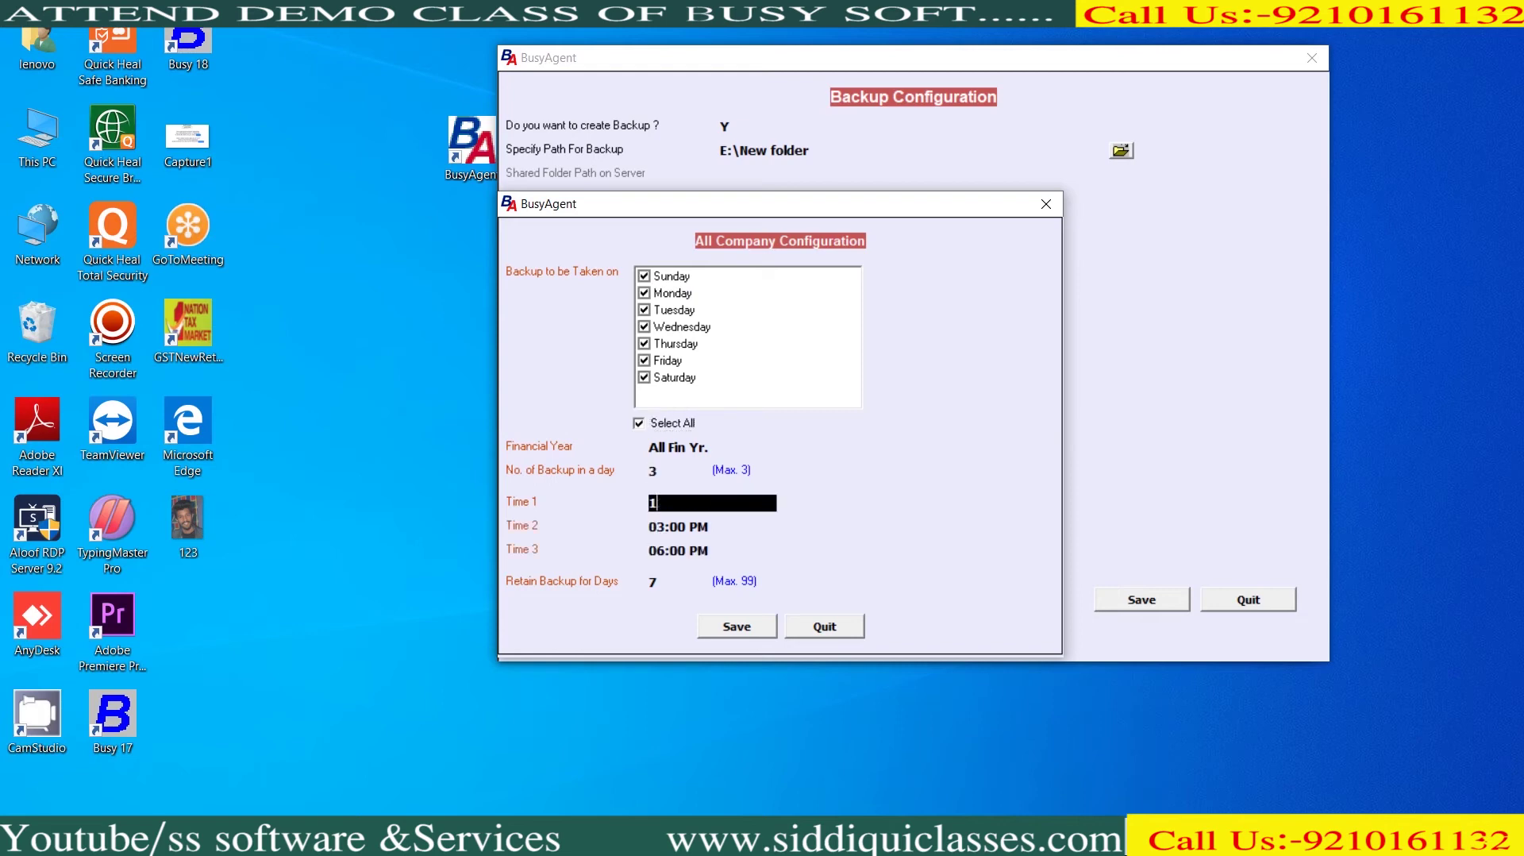
pyautogui.press('Return')
pyautogui.press('Return')
pyautogui.press('Return')
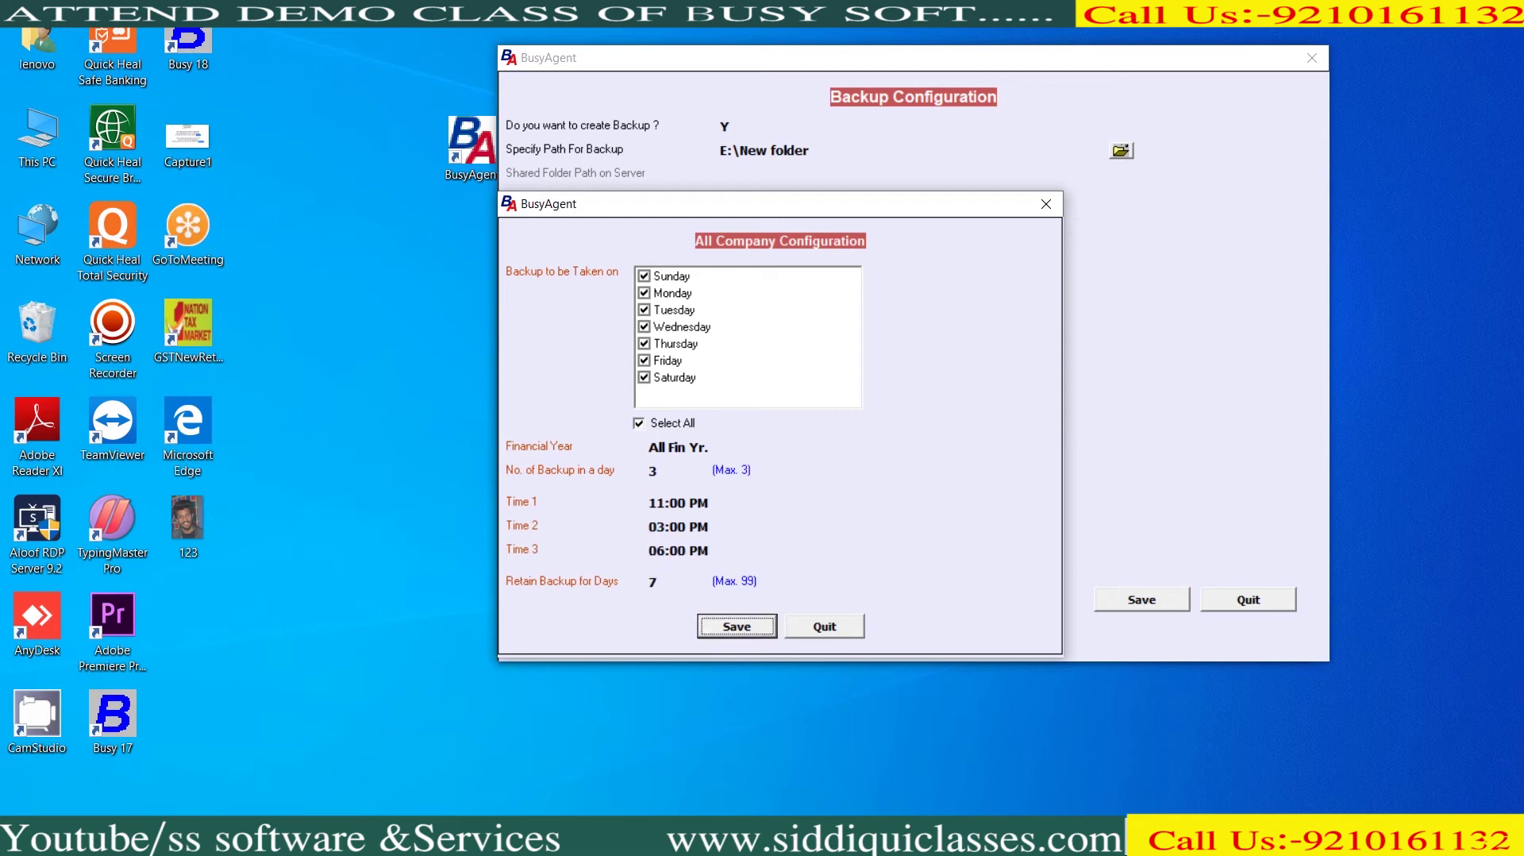
pyautogui.press('Return')
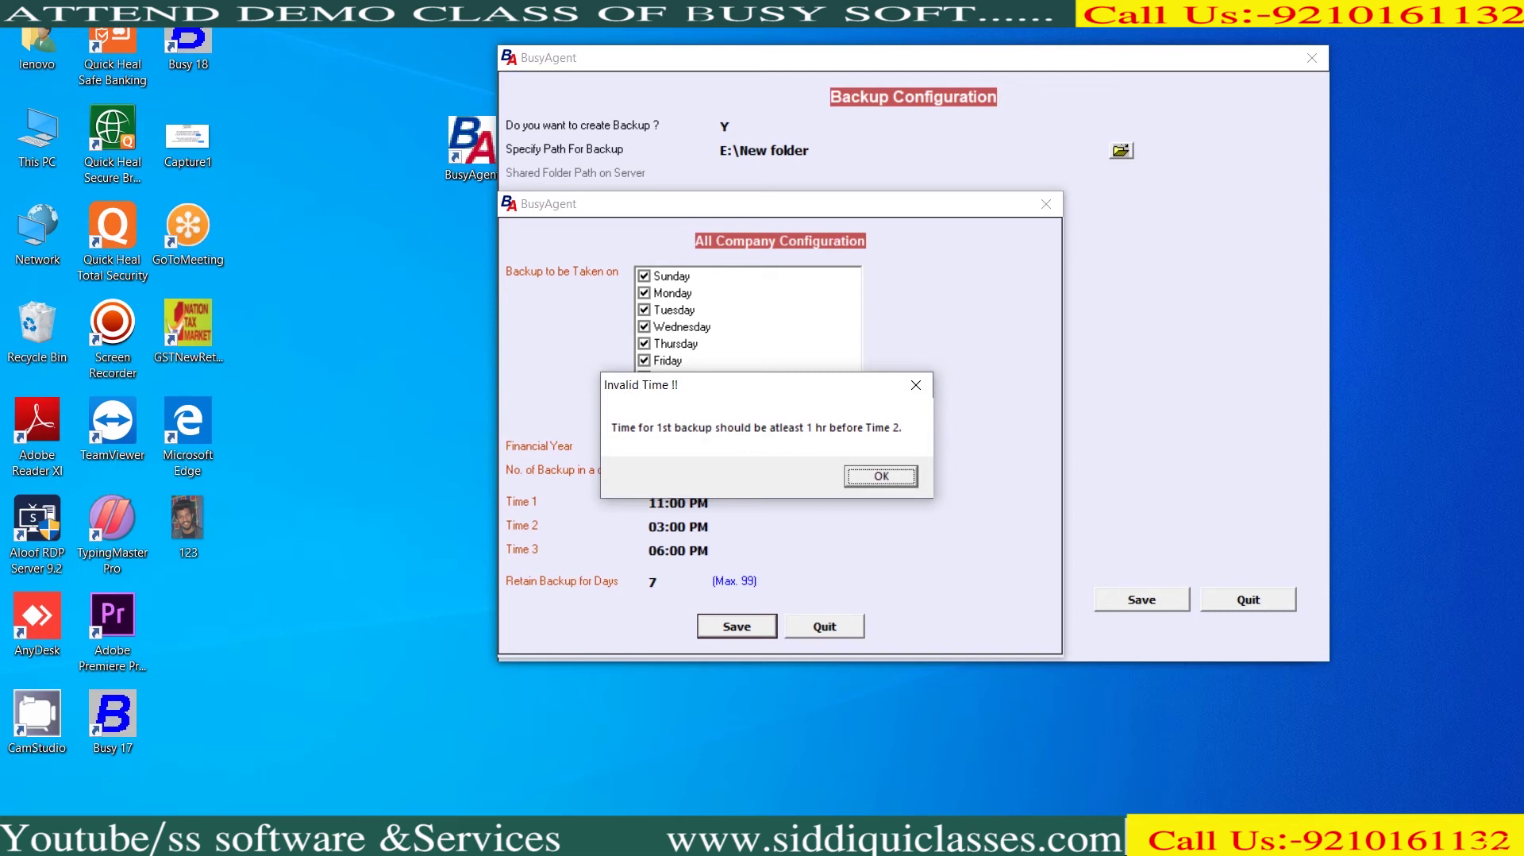
# After the Invalid Time warning, change the first backup time to 12:00 PM and save the schedule
pyautogui.press('space')
pyautogui.click(665, 502)
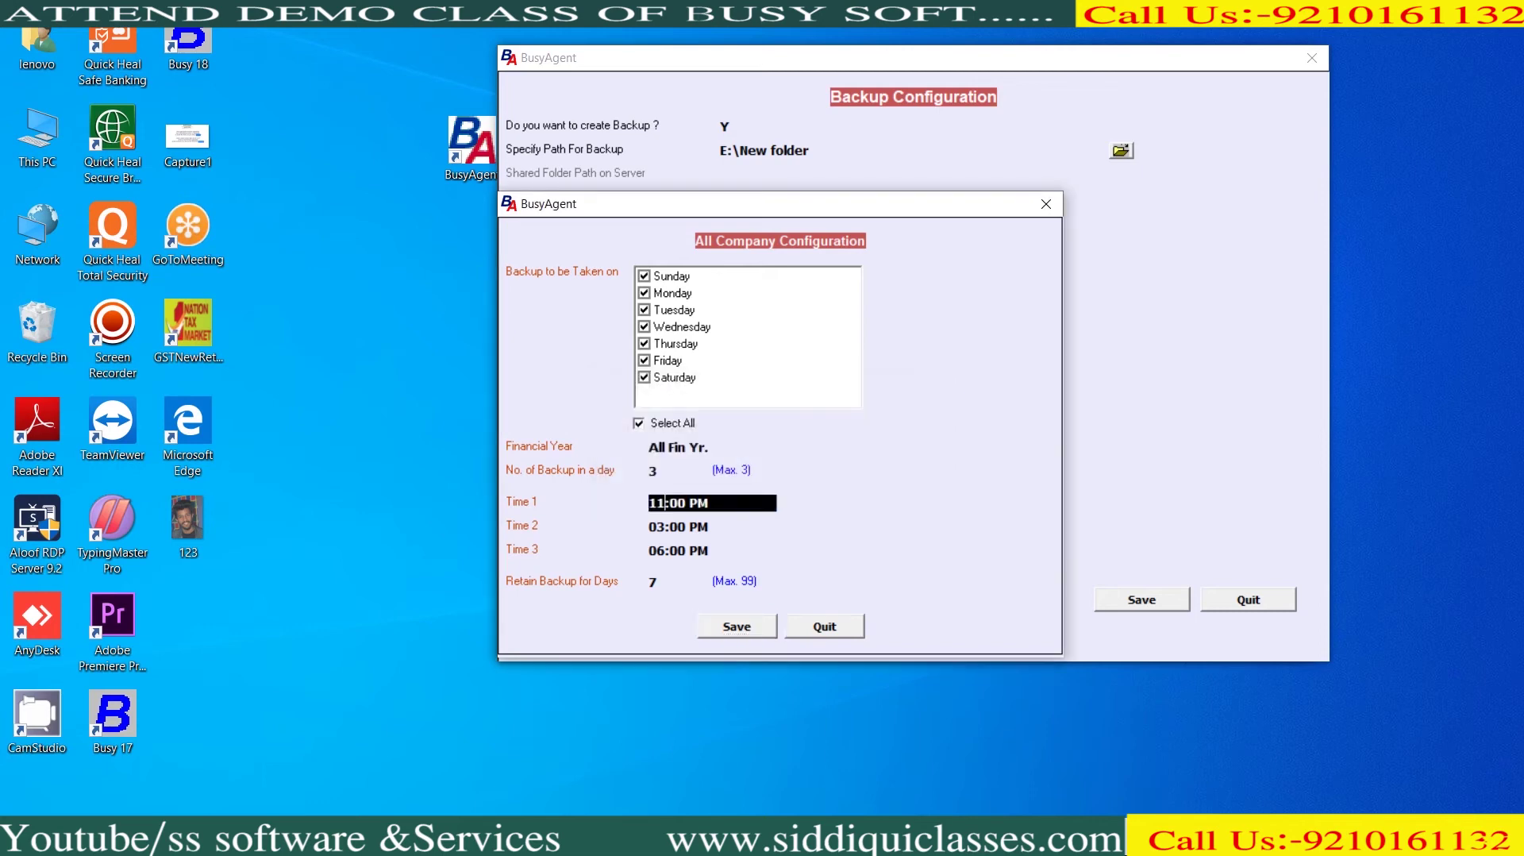
pyautogui.write('12')
pyautogui.press('Return')
pyautogui.press('Return')
pyautogui.press('Return')
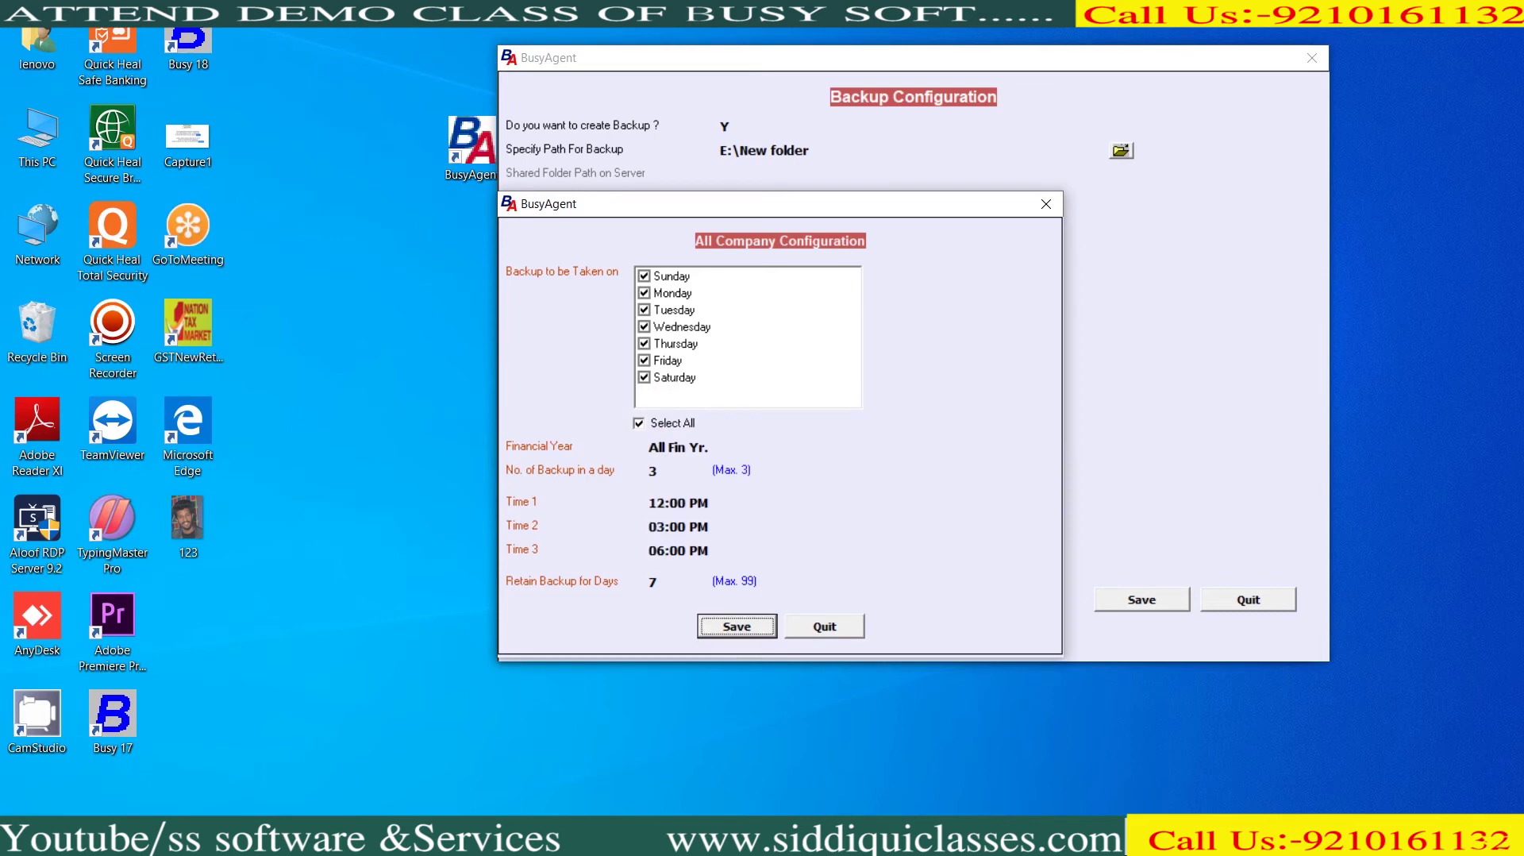
pyautogui.press('Return')
pyautogui.press('F2')
pyautogui.press('Return')
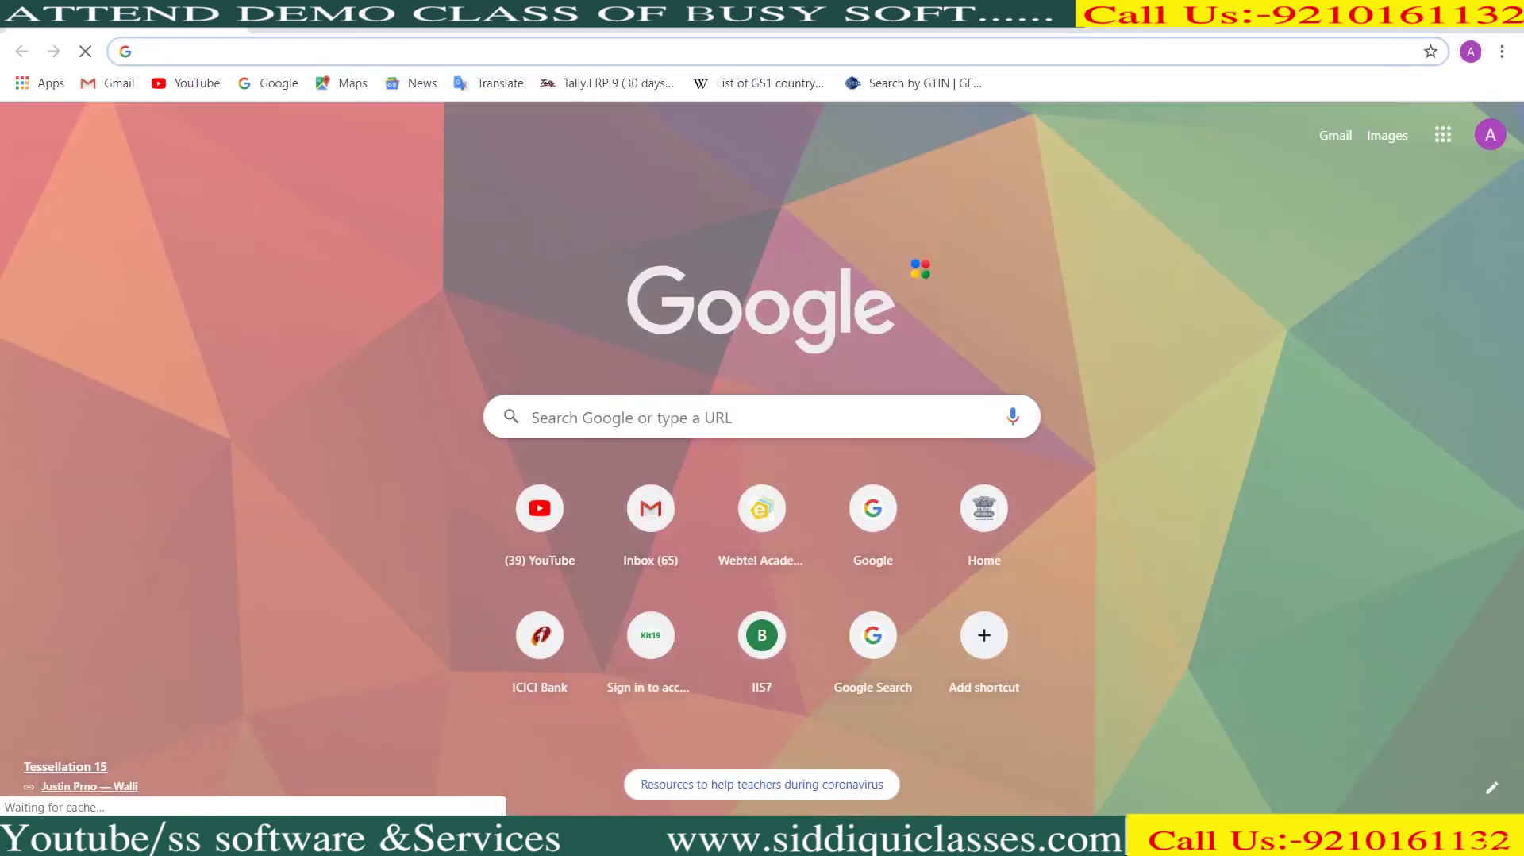
# Open the 'Test Mail to check BusyAgent Mail Settings.' thread in Gmail, then return to BusyAgent
pyautogui.click(1337, 136)
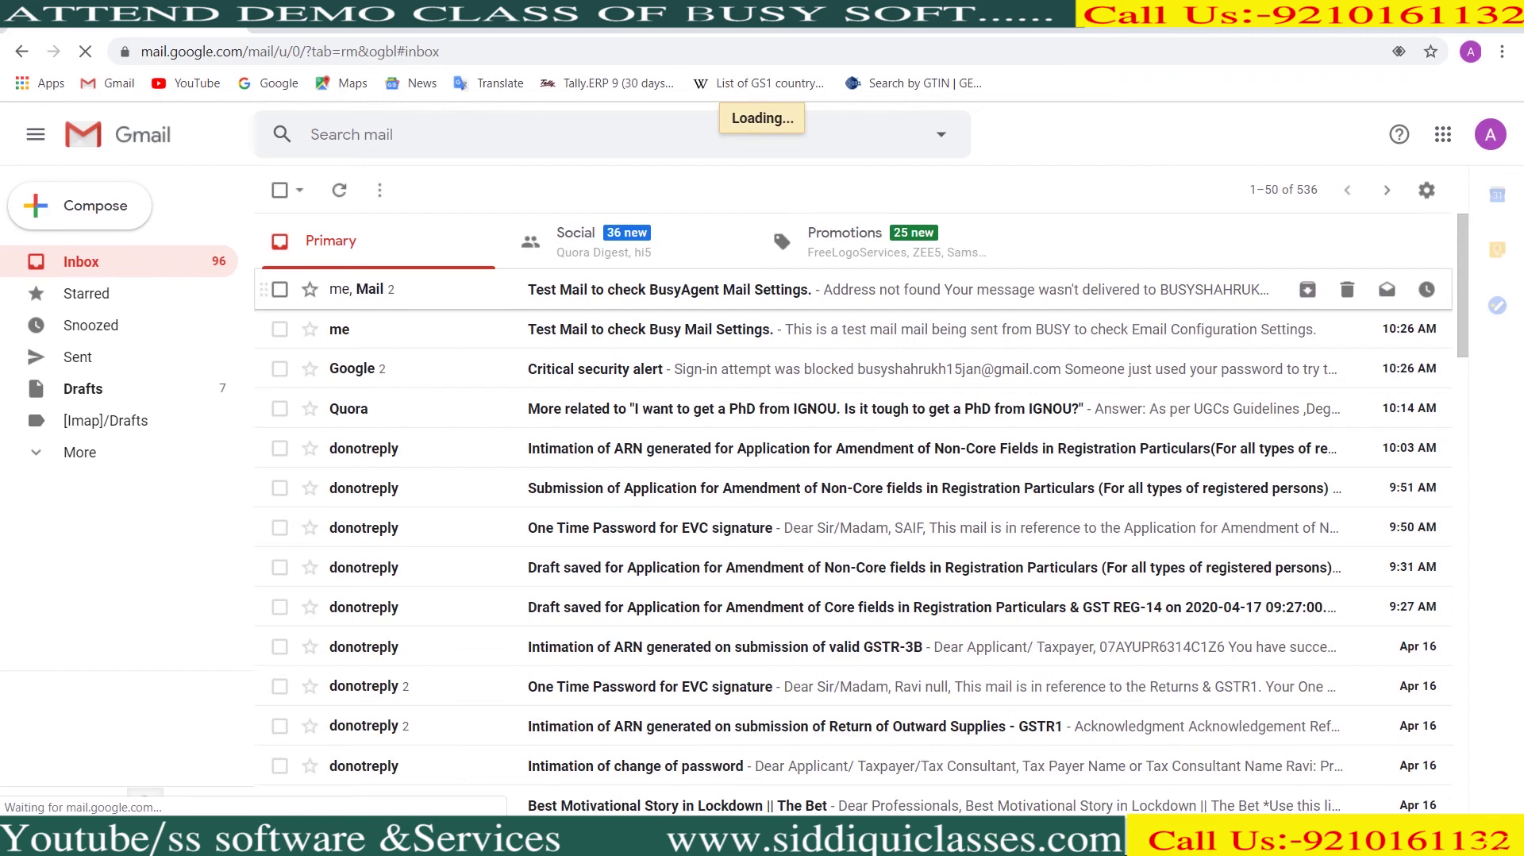
pyautogui.click(357, 289)
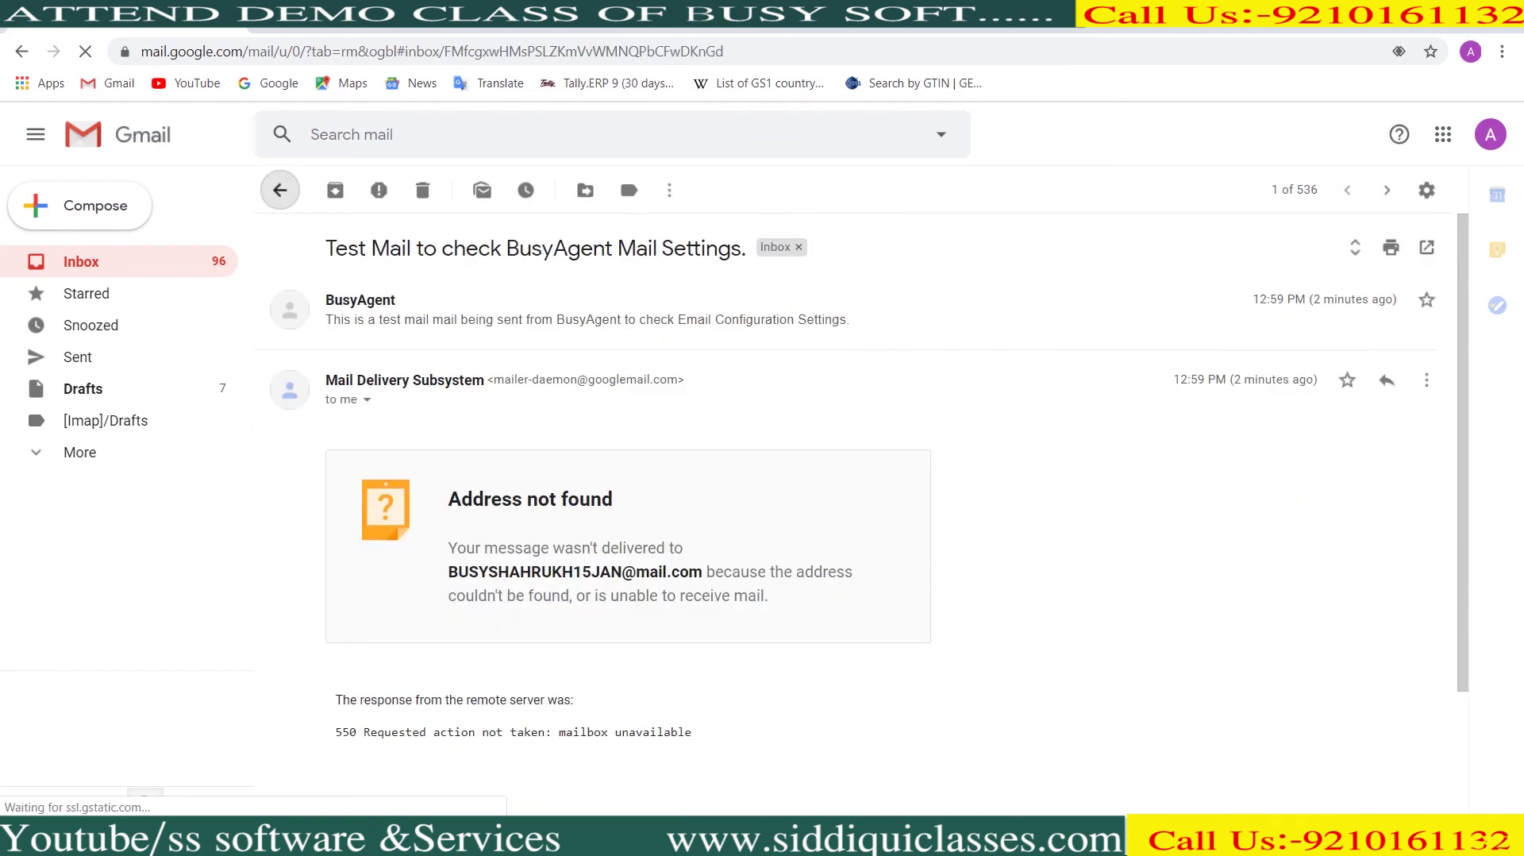
pyautogui.hotkey('alt', 'Tab')
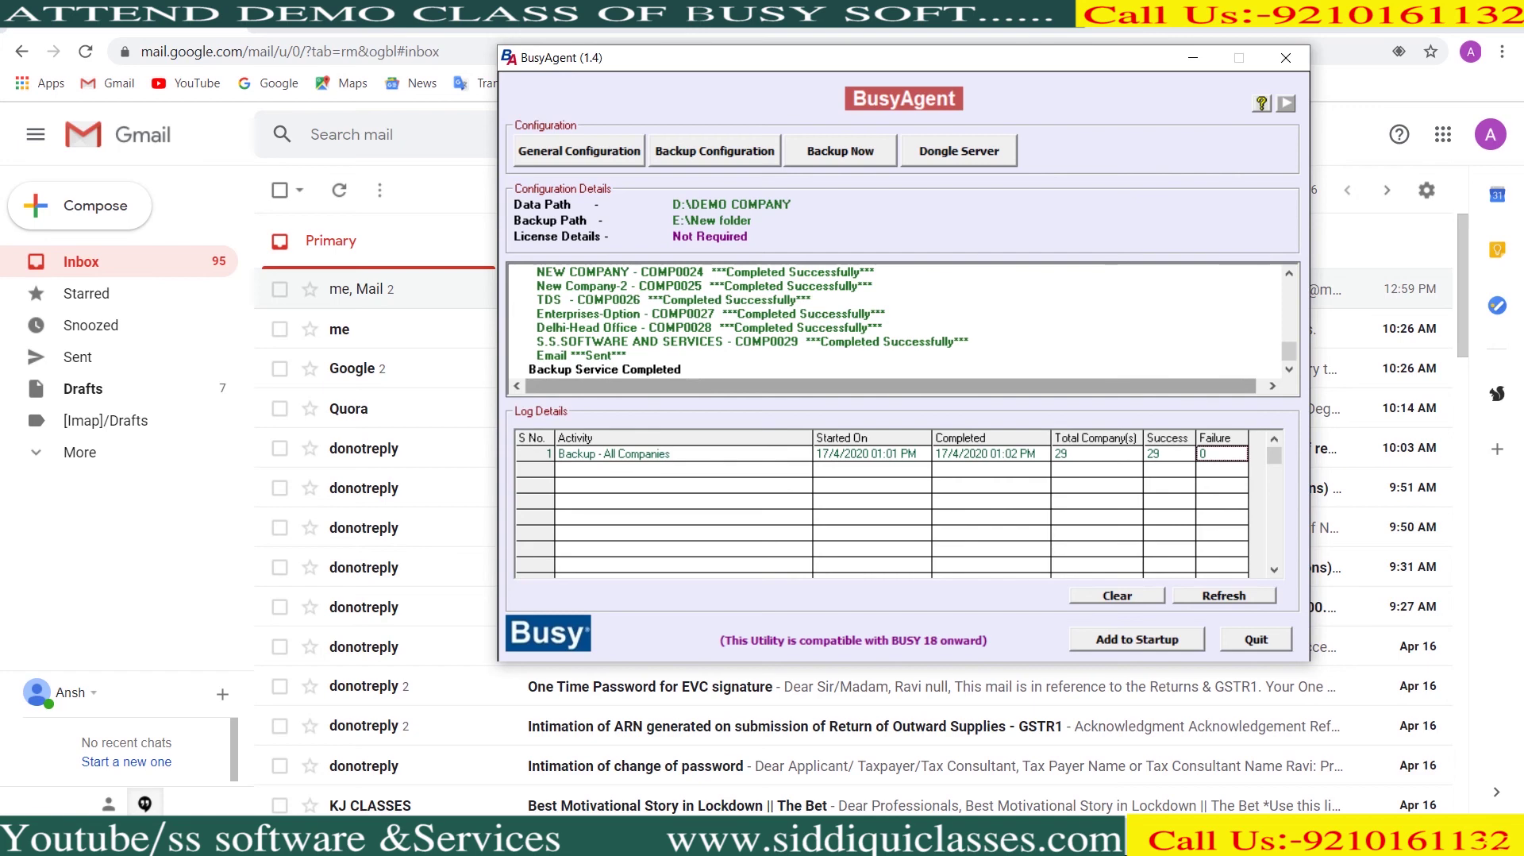
# Refresh the Gmail inbox and open the new 'BusyAgent BackUp [ 17-Apr-2020 (01:01 PM) ]' email
pyautogui.click(339, 189)
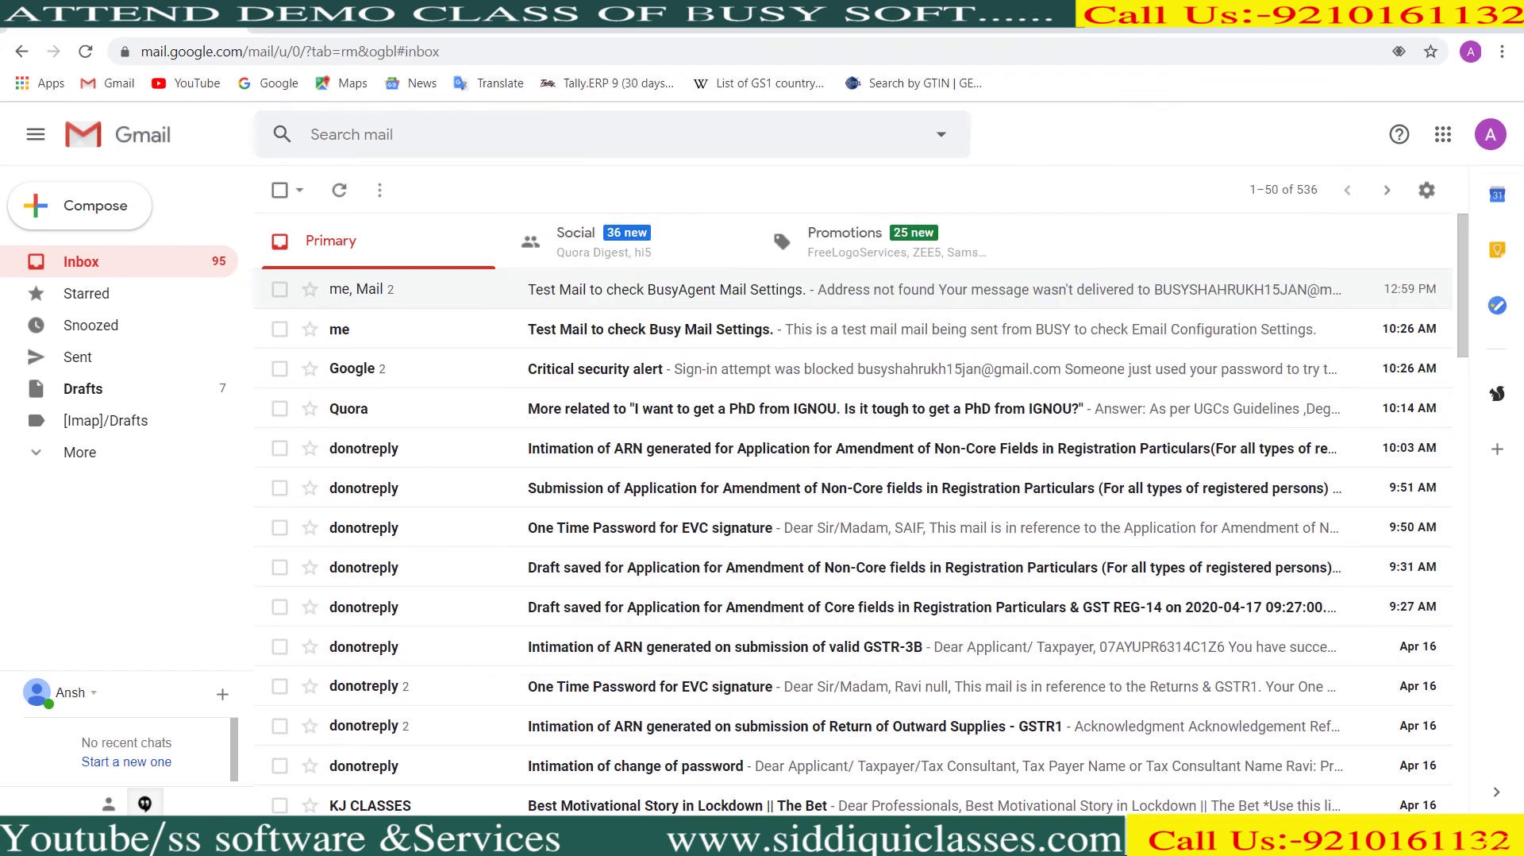
pyautogui.click(339, 189)
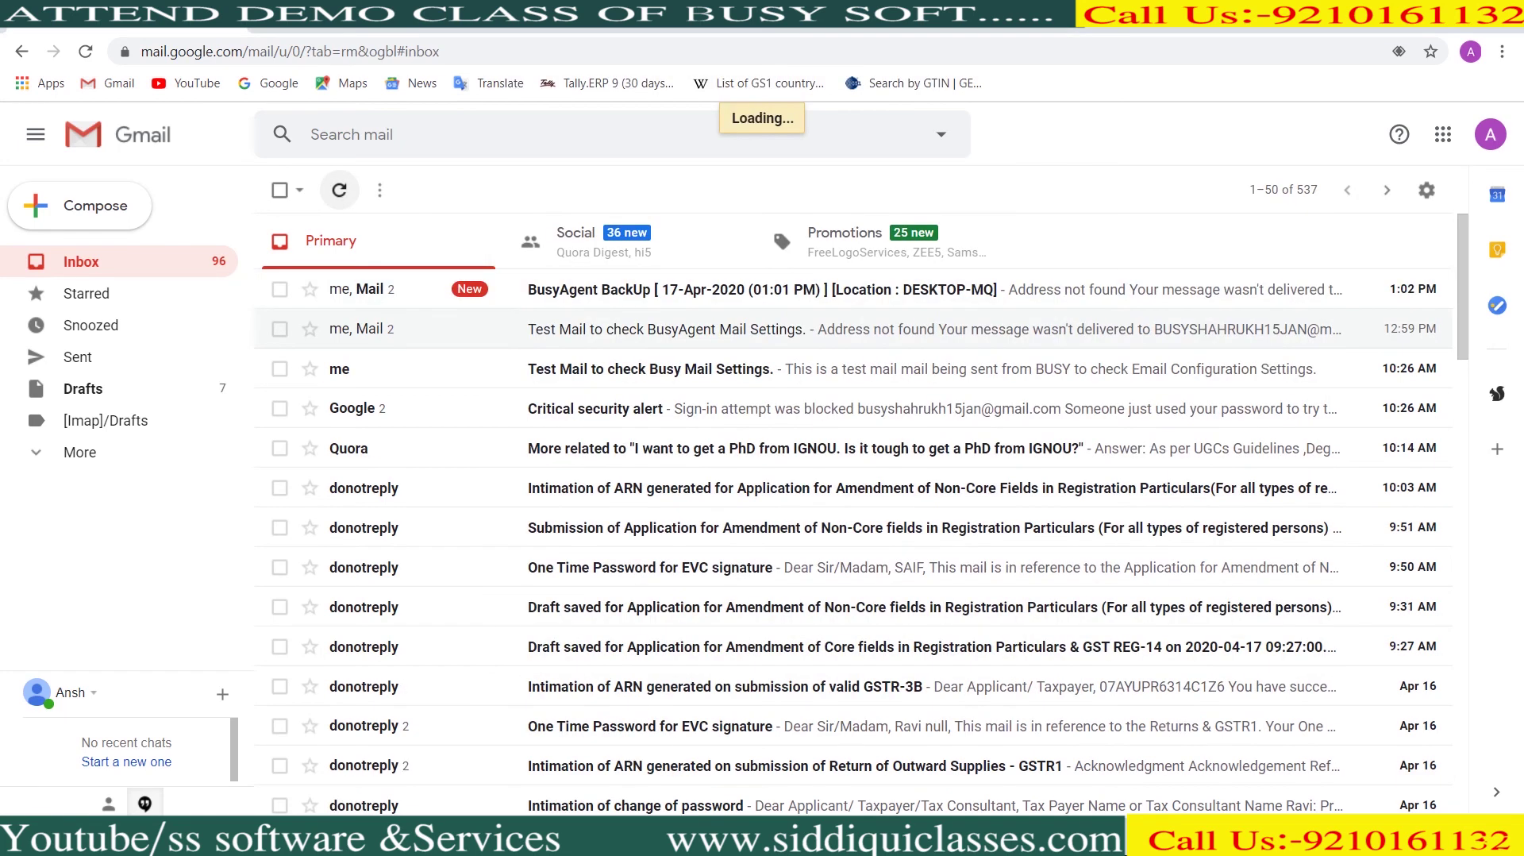
pyautogui.click(762, 289)
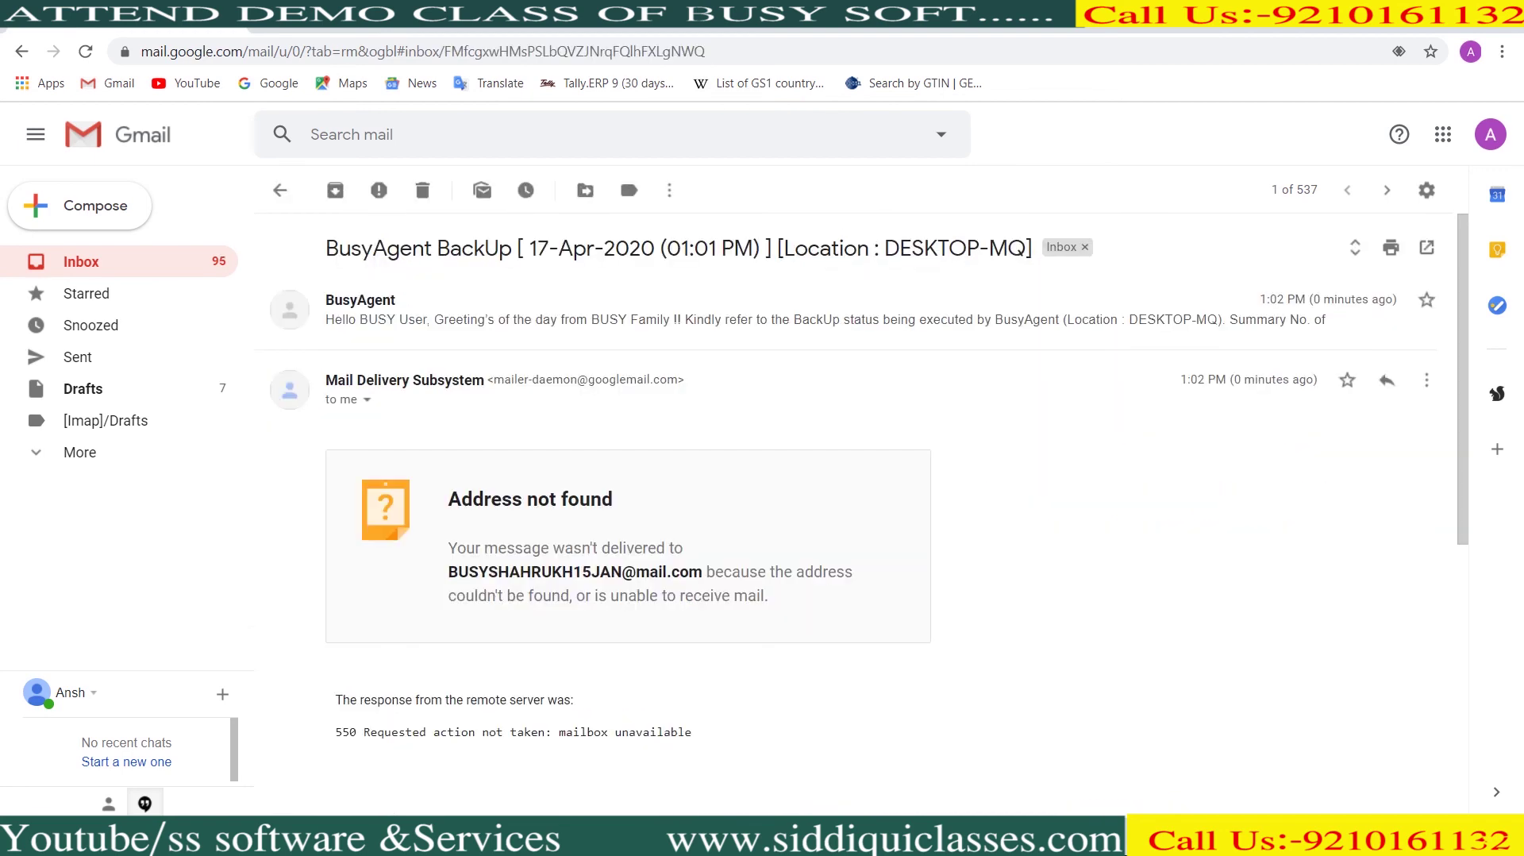